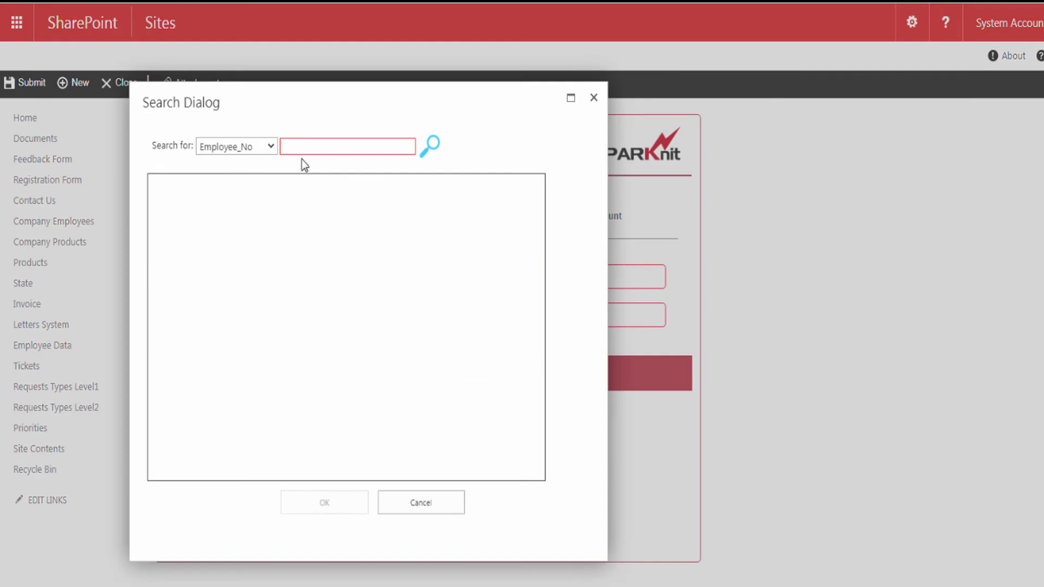
Look up an employee by Employee_No in the search dialog and accept the matching record for the letter form
{"action": "left_click", "coordinate": [305, 147]}
{"action": "type", "text": "001"}
{"action": "left_click", "coordinate": [430, 144]}
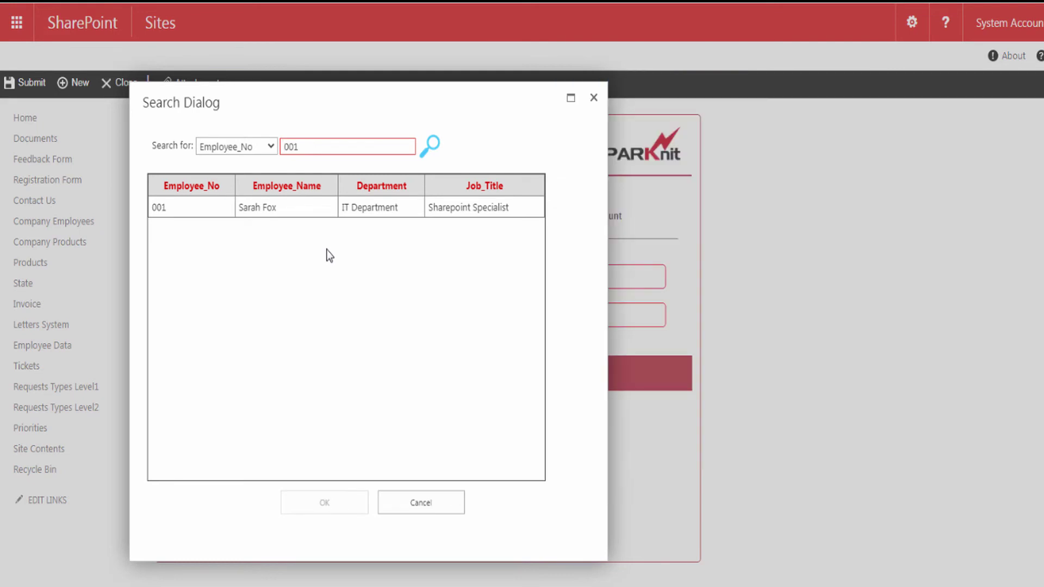
{"action": "left_click", "coordinate": [205, 203]}
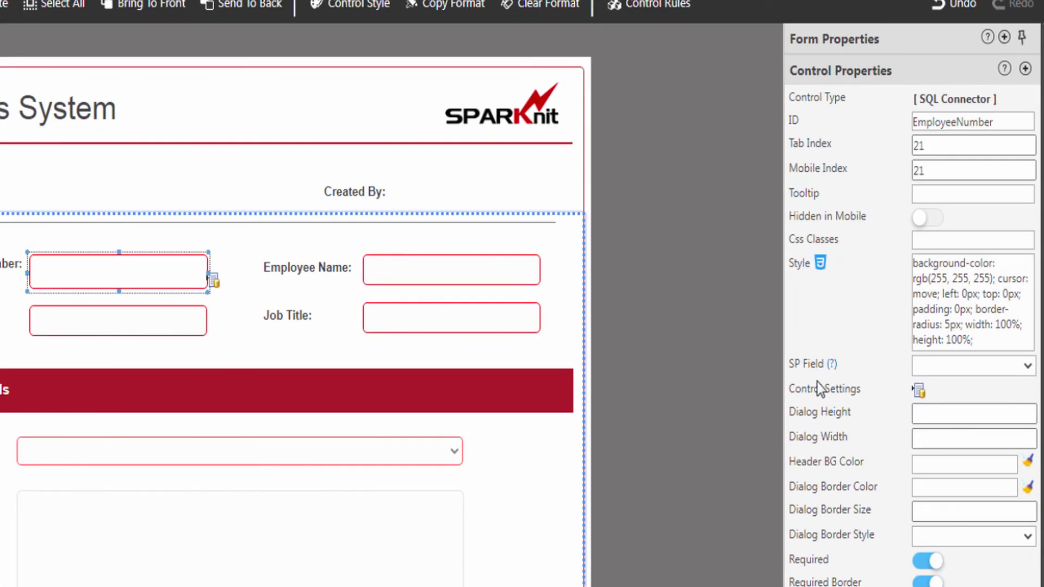
{"action": "left_click", "coordinate": [918, 393]}
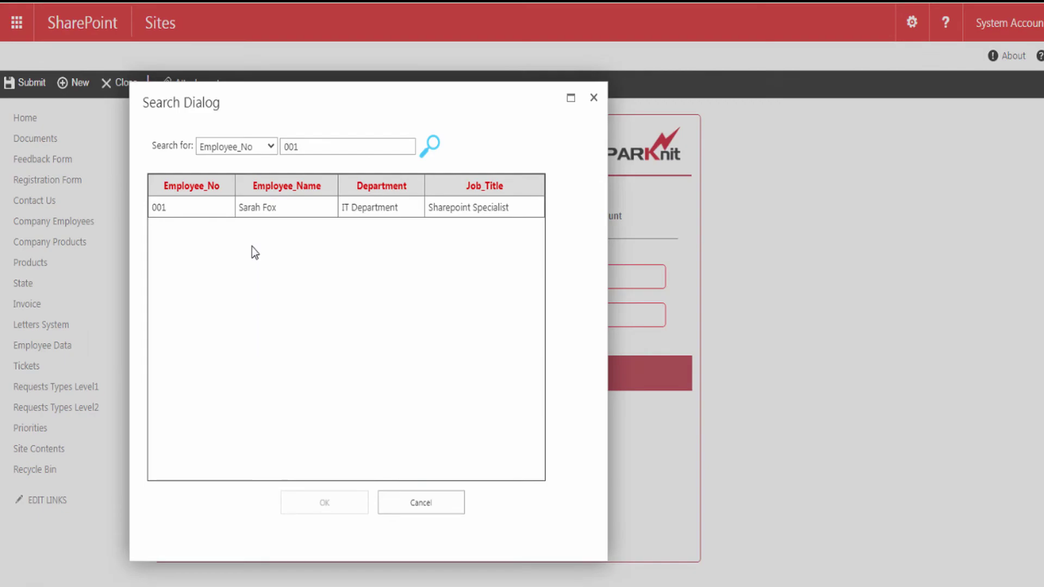
{"action": "left_click", "coordinate": [164, 212]}
{"action": "left_click", "coordinate": [324, 501]}
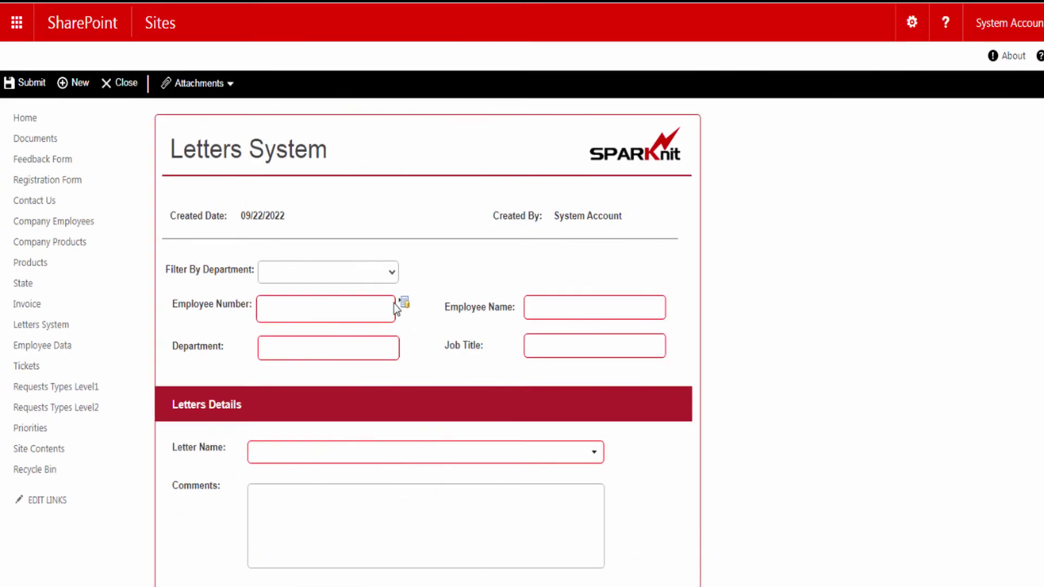
Filter the letter form by IT Department and open the Employee Number lookup
{"action": "left_click", "coordinate": [347, 278]}
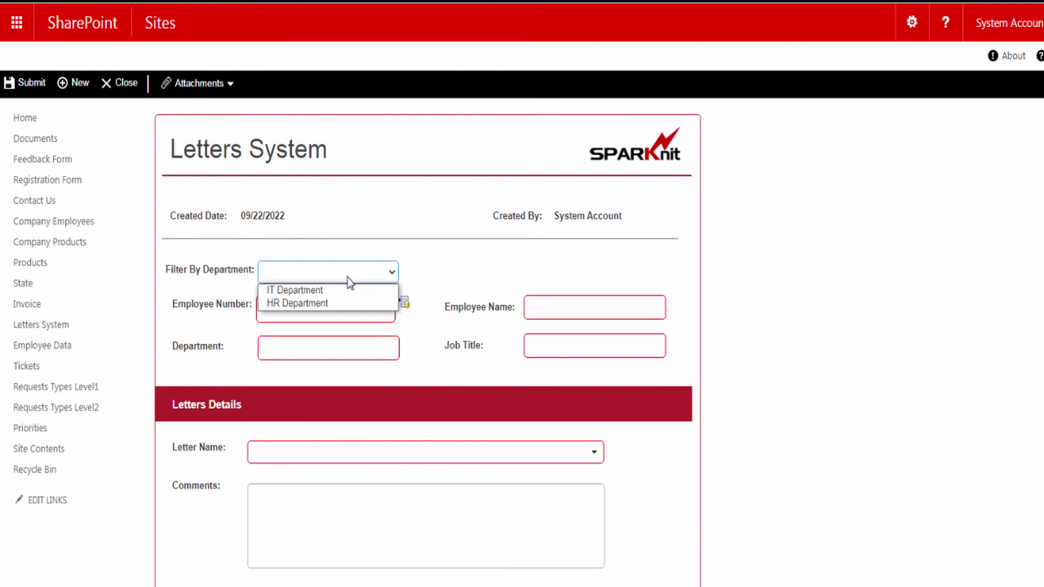
{"action": "left_click", "coordinate": [312, 293]}
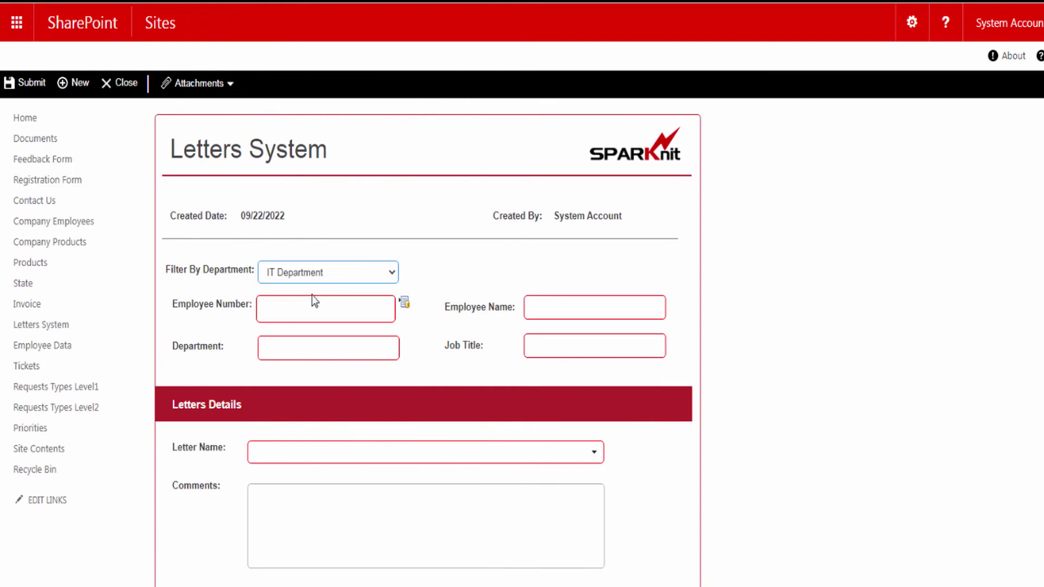
{"action": "left_click", "coordinate": [403, 305]}
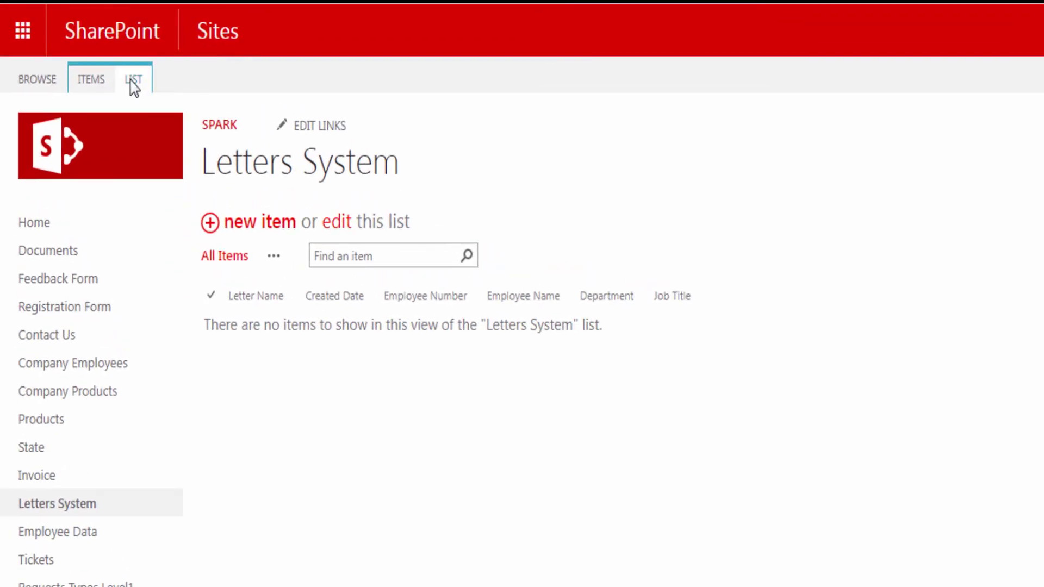
Open the Letters System list's form in SPARK Forms Builder
{"action": "left_click", "coordinate": [133, 81]}
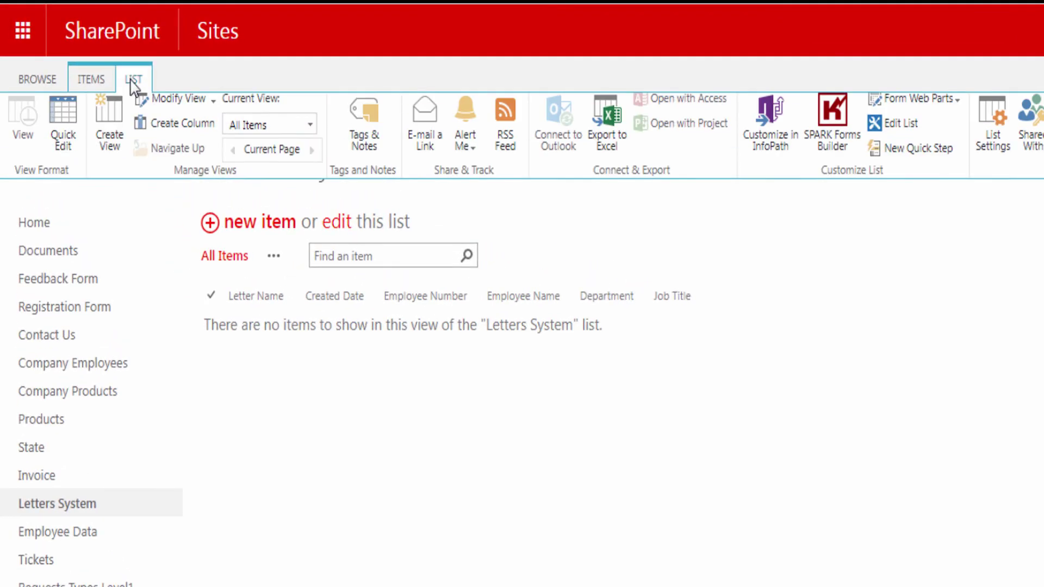
{"action": "left_click", "coordinate": [835, 132]}
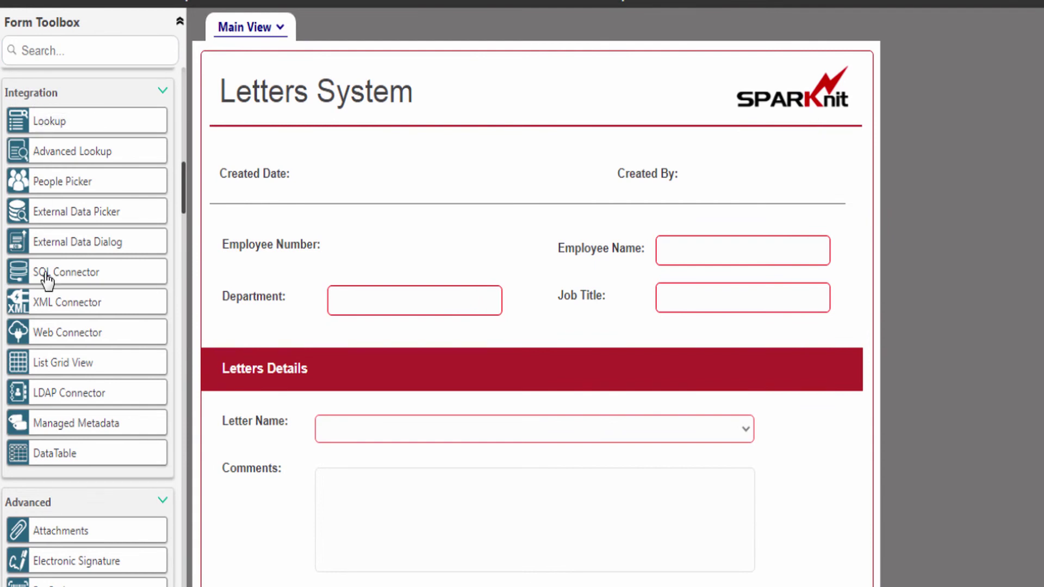
Add a SQL Connector beside the Employee Number label and set its ID to EmployeeNumber
{"action": "left_click_drag", "start_coordinate": [46, 280], "coordinate": [409, 251]}
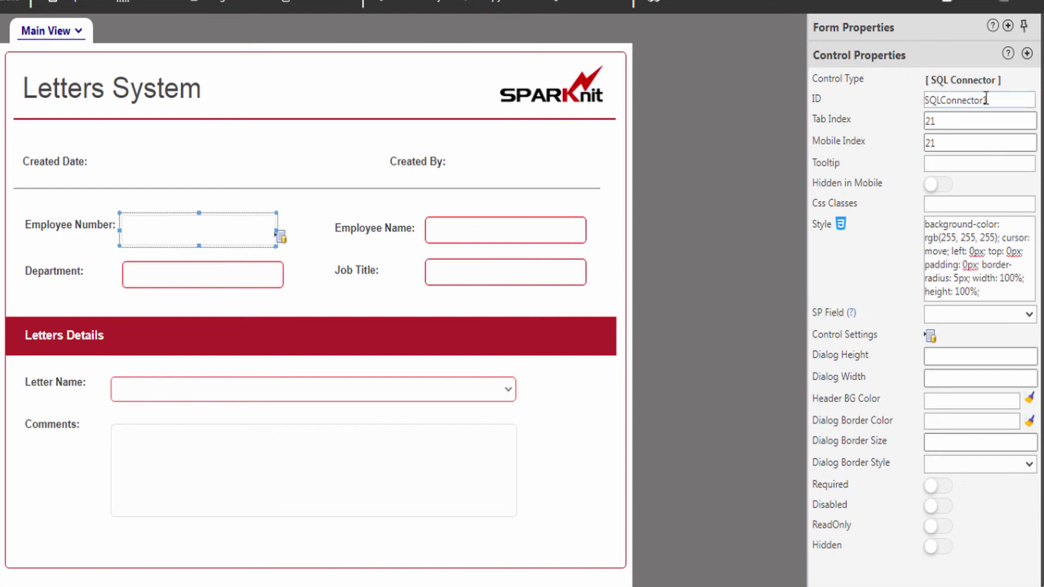
{"action": "left_click_drag", "start_coordinate": [986, 100], "coordinate": [918, 100]}
{"action": "type", "text": "EmployeeNumber"}
Open the SQL Connector's settings, keep MS SQL as the database, and paste the connection string containing the database credentials
{"action": "left_click", "coordinate": [929, 337]}
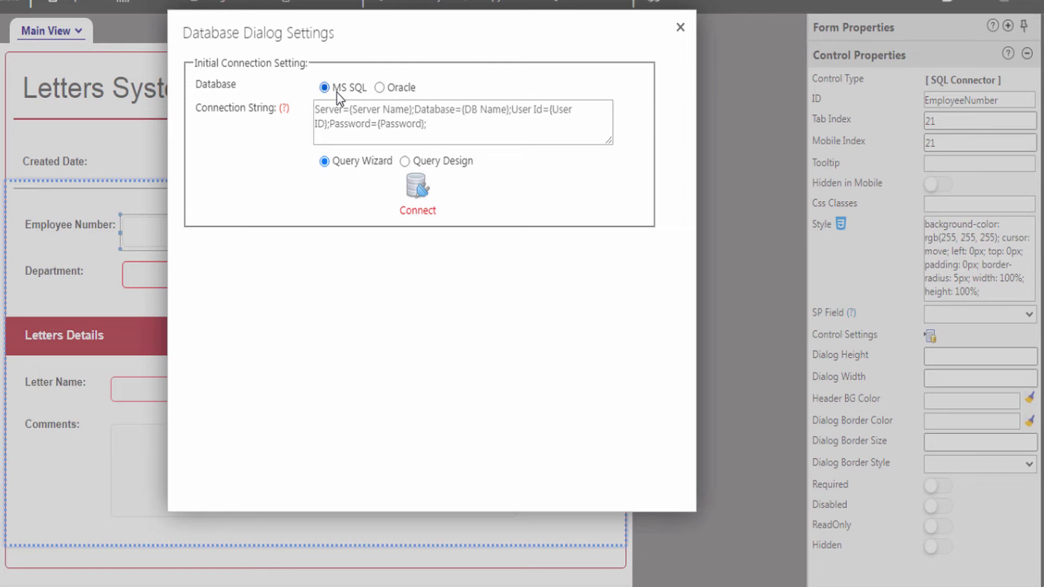
{"action": "left_click", "coordinate": [385, 88]}
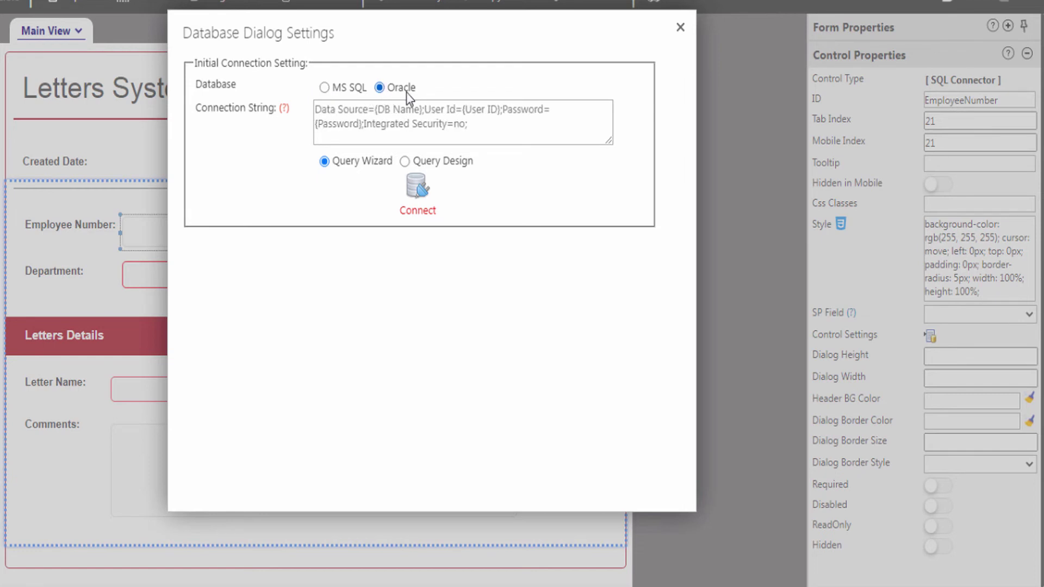
{"action": "left_click", "coordinate": [325, 88]}
{"action": "left_click", "coordinate": [336, 106]}
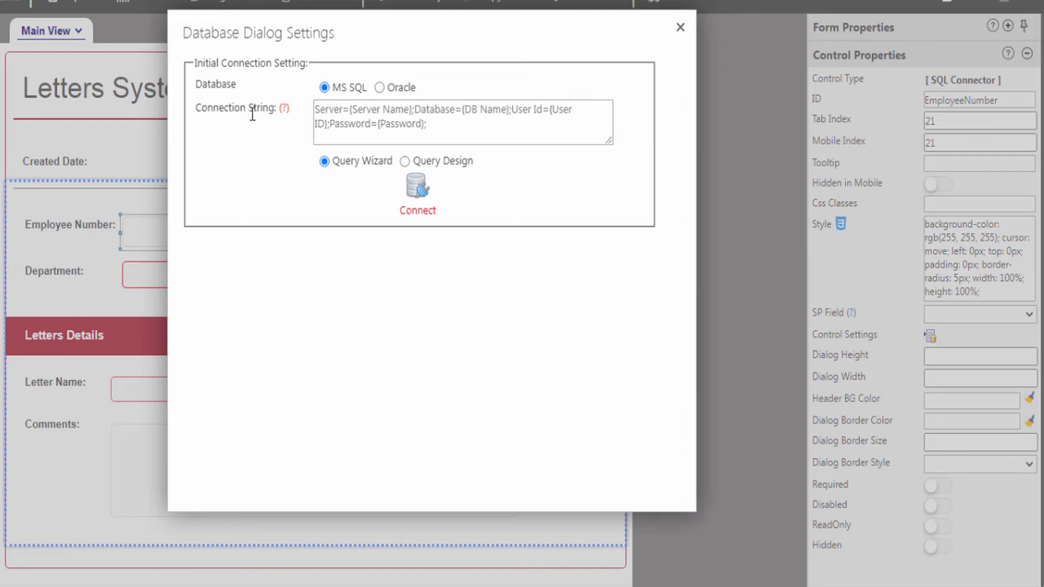
{"action": "key", "text": "ctrl+v"}
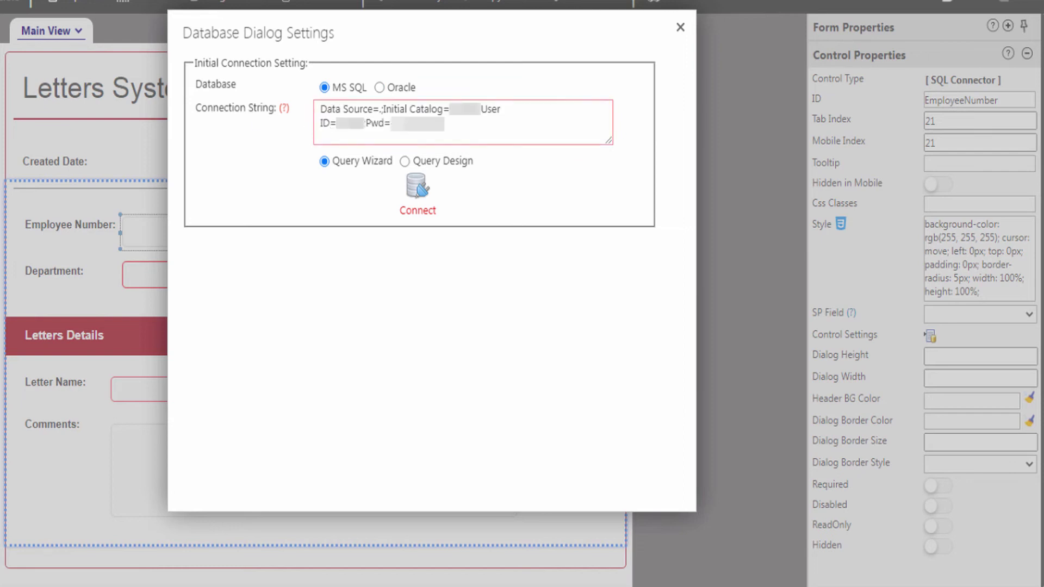
Choose Query Wizard as the query mode and connect to the database
{"action": "left_click", "coordinate": [298, 161]}
{"action": "left_click", "coordinate": [447, 162]}
{"action": "left_click", "coordinate": [353, 162]}
{"action": "left_click", "coordinate": [439, 162]}
{"action": "left_click", "coordinate": [325, 162]}
{"action": "left_click", "coordinate": [417, 213]}
Set the database object type to Views and choose dbo.V_EmployeesData as the SQL object
{"action": "left_click", "coordinate": [605, 118]}
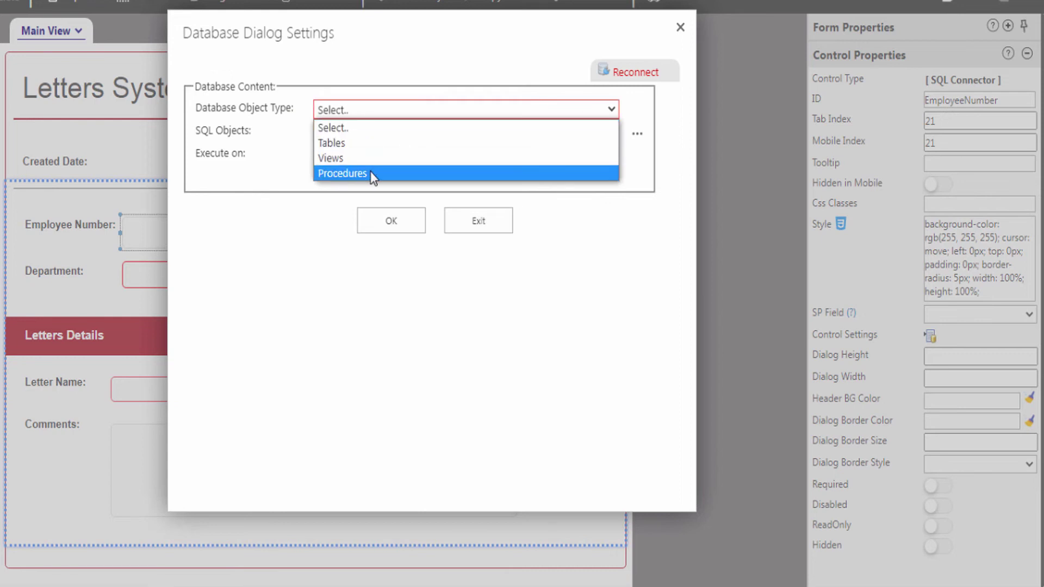
{"action": "left_click", "coordinate": [328, 158]}
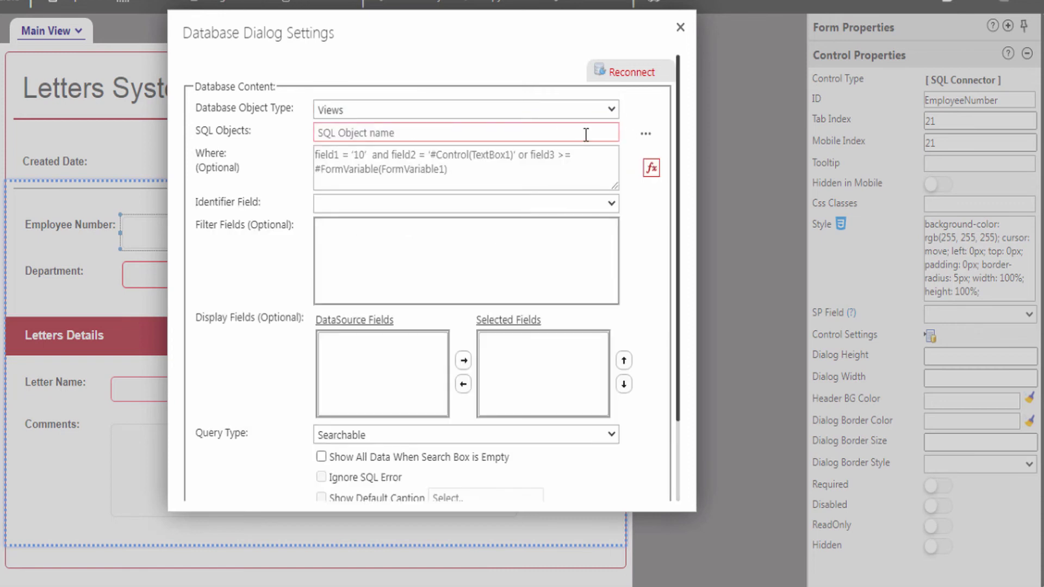
{"action": "left_click", "coordinate": [645, 133]}
{"action": "left_click", "coordinate": [359, 260]}
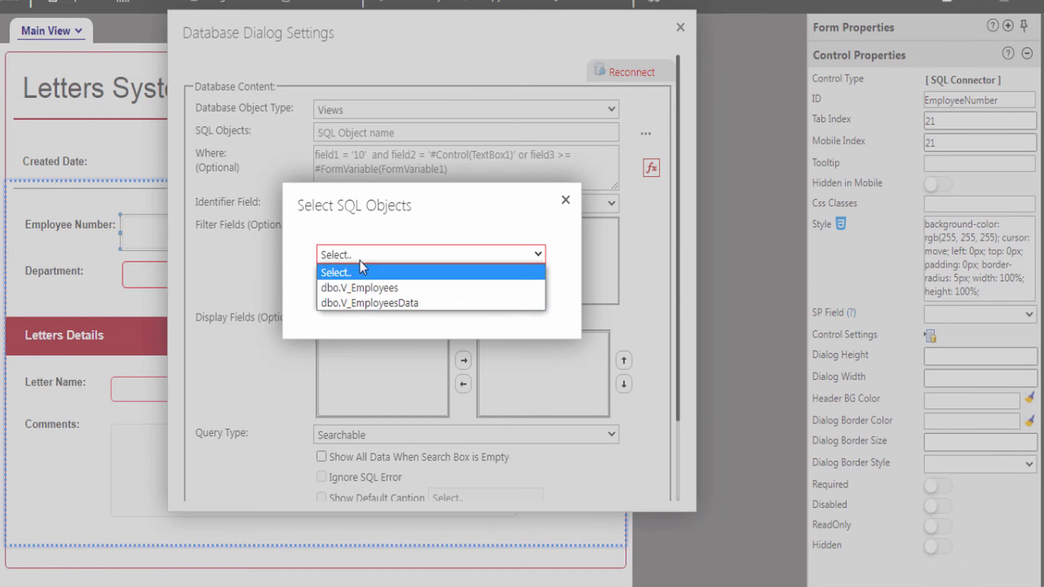
{"action": "left_click", "coordinate": [369, 303]}
{"action": "left_click", "coordinate": [410, 299]}
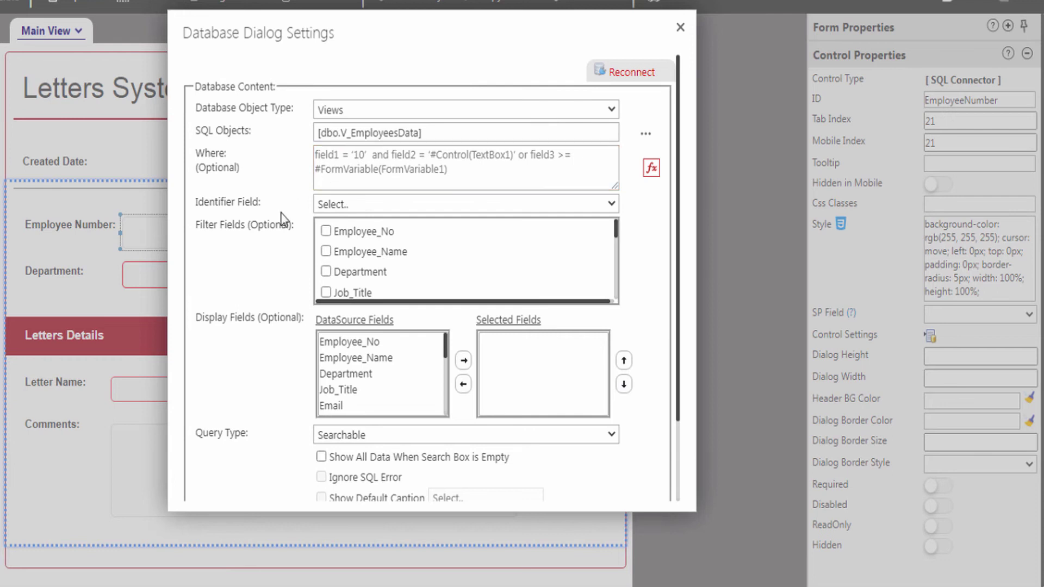
Set Employee_No as the identifier field and enable Employee_No, Employee_Name, Department, Job_Title and Email as filter fields
{"action": "left_click", "coordinate": [340, 205]}
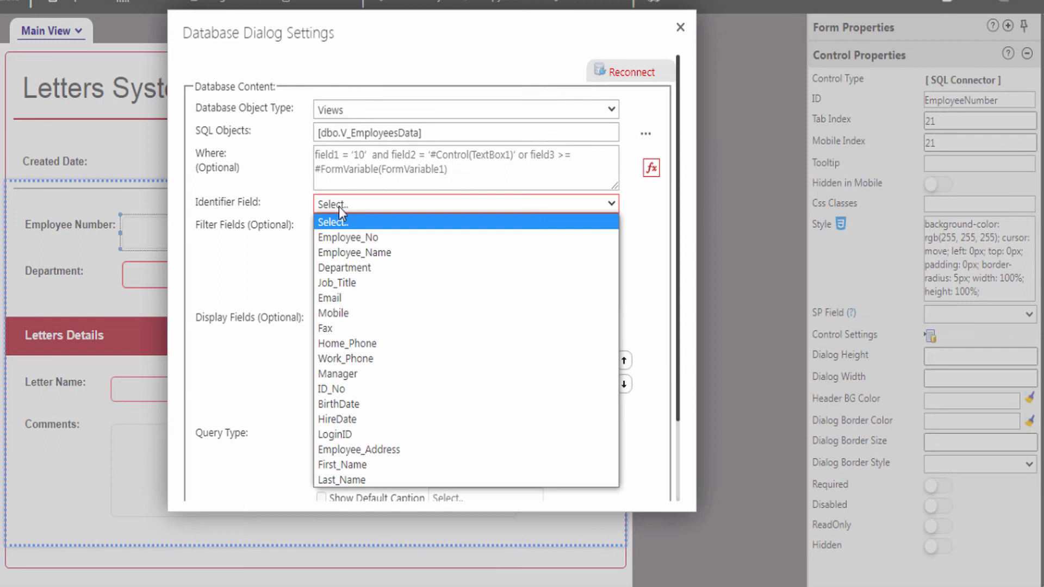
{"action": "left_click", "coordinate": [338, 237]}
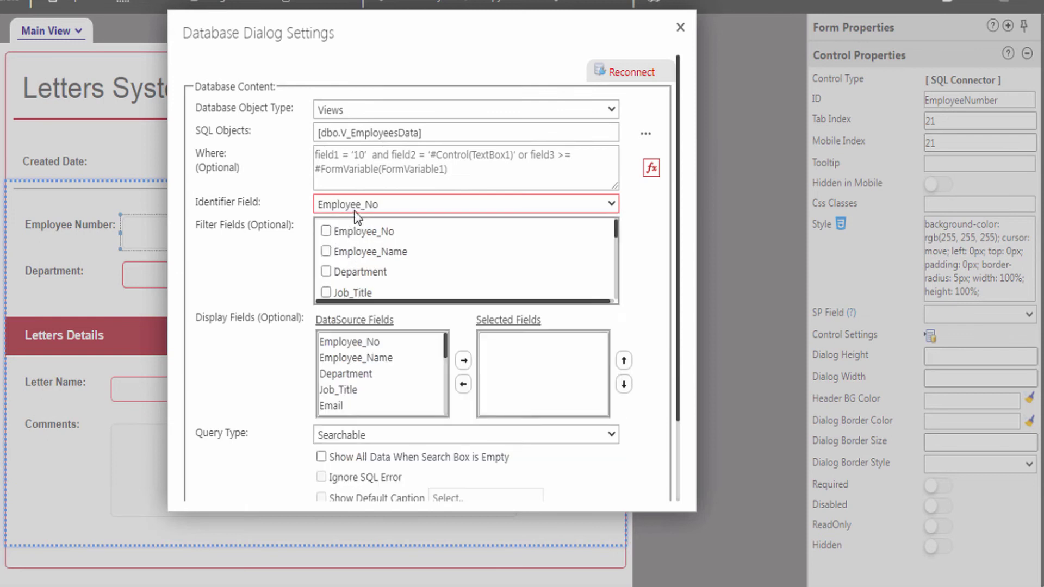
{"action": "left_click", "coordinate": [266, 239]}
{"action": "left_click", "coordinate": [326, 231]}
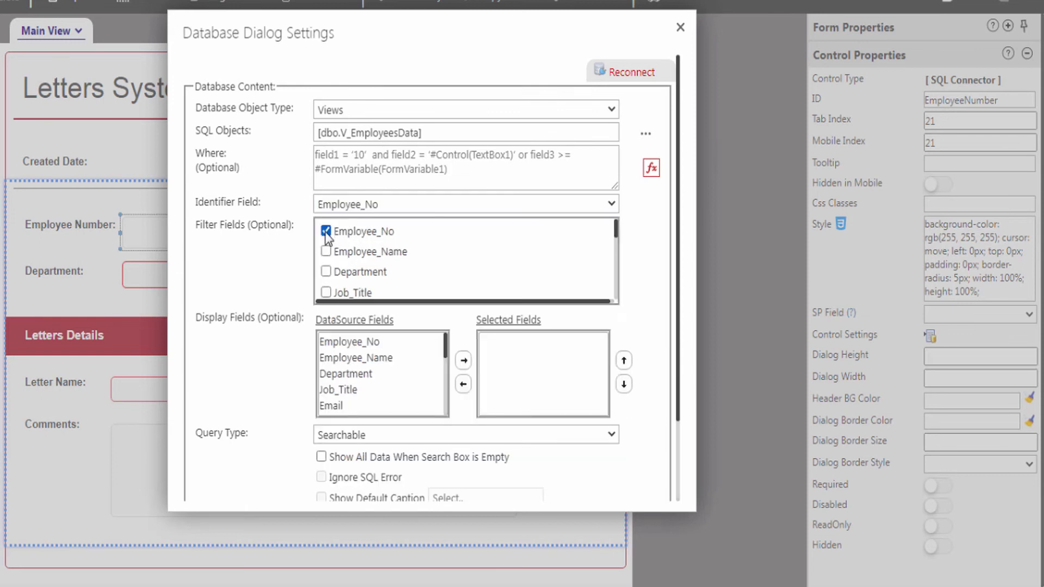
{"action": "left_click", "coordinate": [325, 251]}
{"action": "left_click", "coordinate": [326, 292]}
{"action": "scroll", "coordinate": [381, 261], "scroll_direction": "down", "scroll_amount": 2}
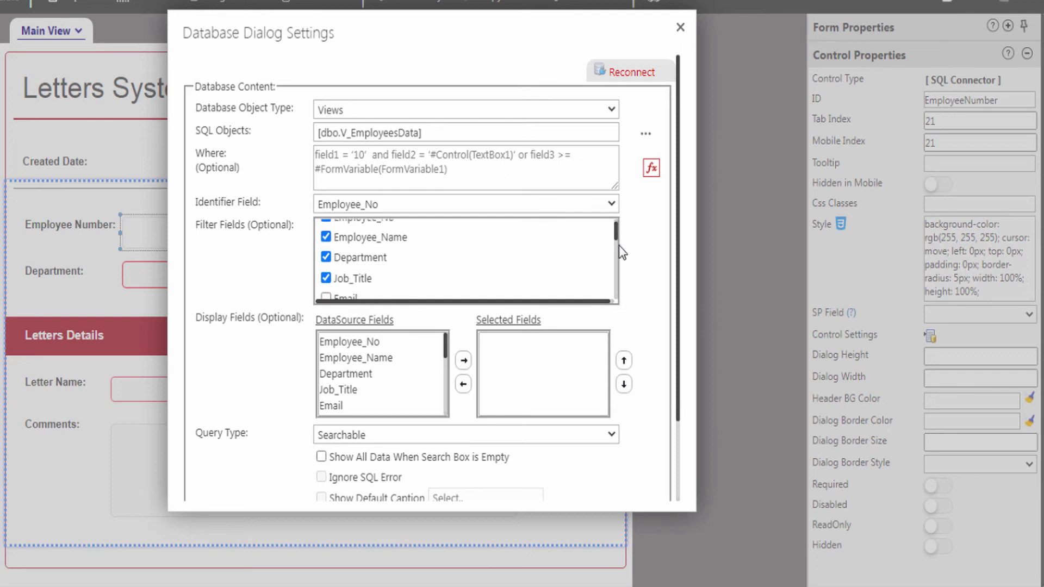
{"action": "left_click", "coordinate": [326, 254]}
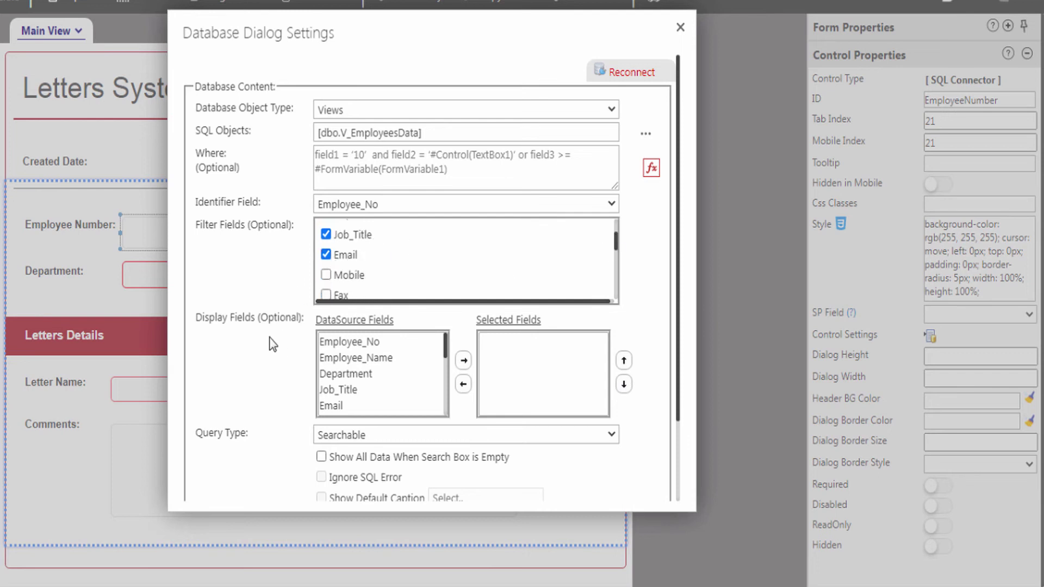
Add Employee_No, Employee_Name, Department and Job_Title to the selected display fields
{"action": "left_click", "coordinate": [340, 341]}
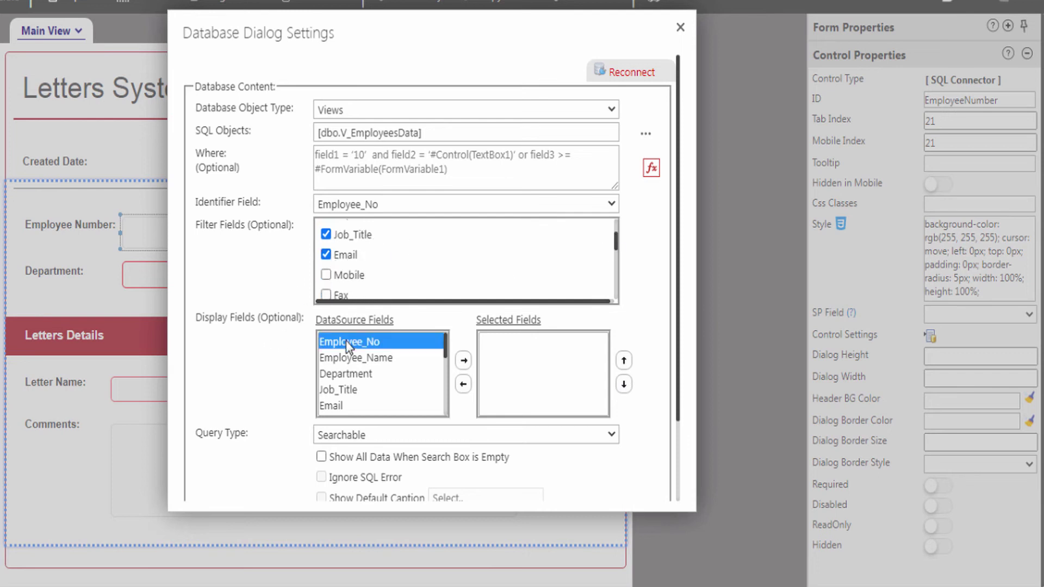
{"action": "left_click_drag", "start_coordinate": [355, 361], "coordinate": [359, 395]}
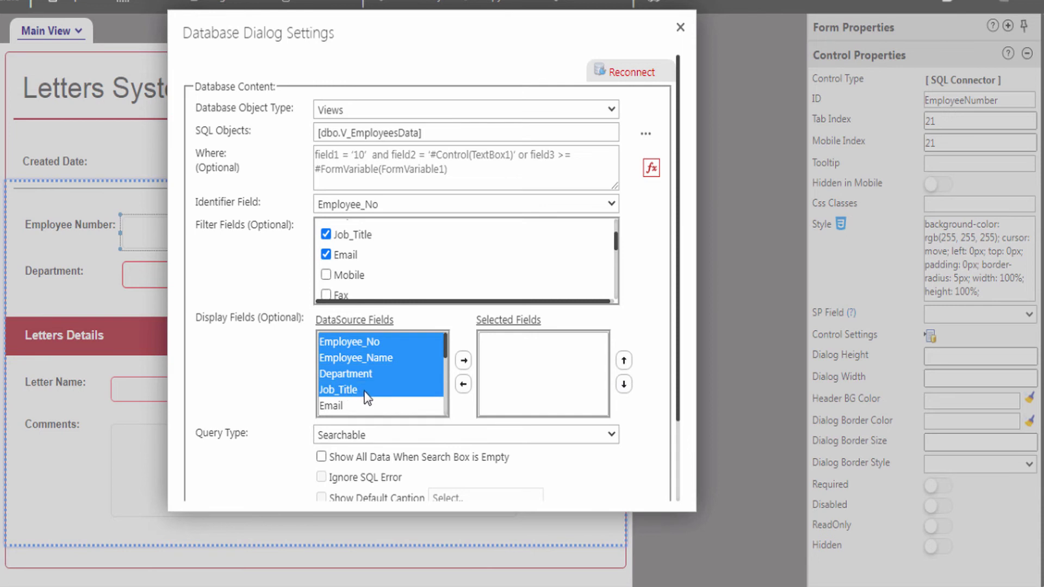
{"action": "left_click", "coordinate": [463, 361]}
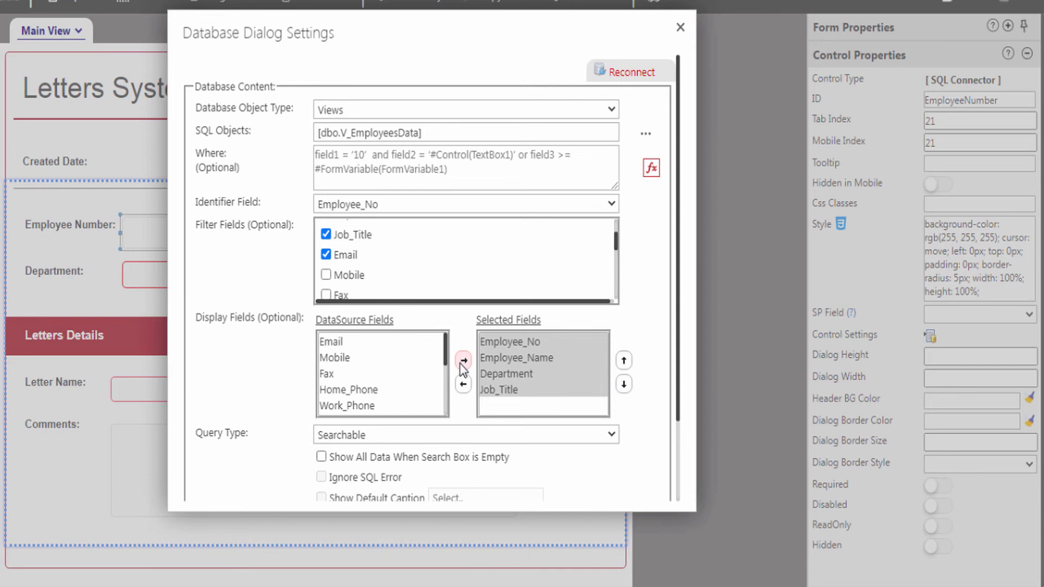
Try moving Job_Title above Department in the selected display fields, and restore the original order
{"action": "left_click", "coordinate": [516, 390]}
{"action": "left_click", "coordinate": [623, 361]}
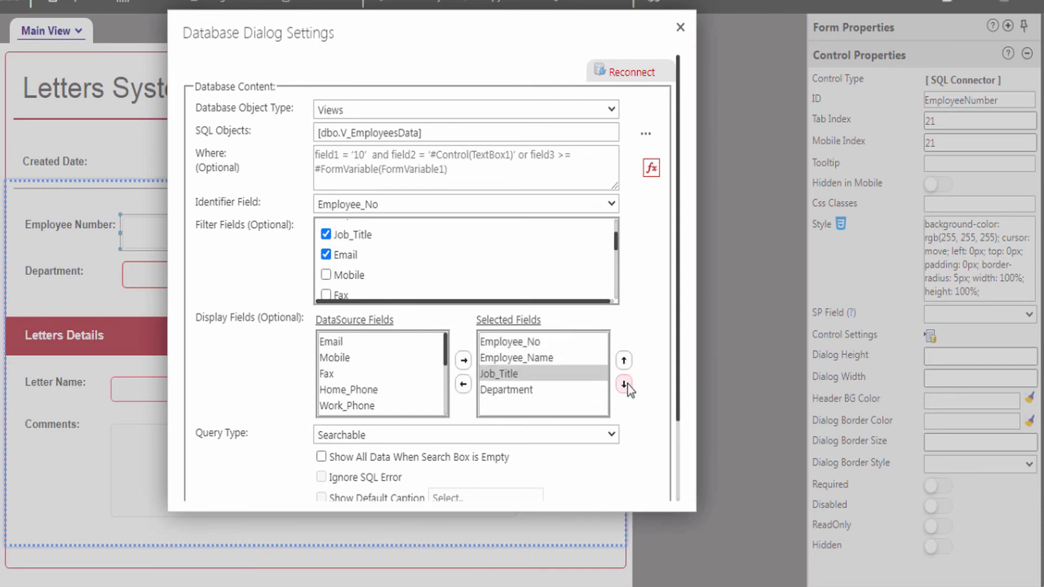
{"action": "left_click", "coordinate": [624, 383]}
{"action": "left_click", "coordinate": [537, 401]}
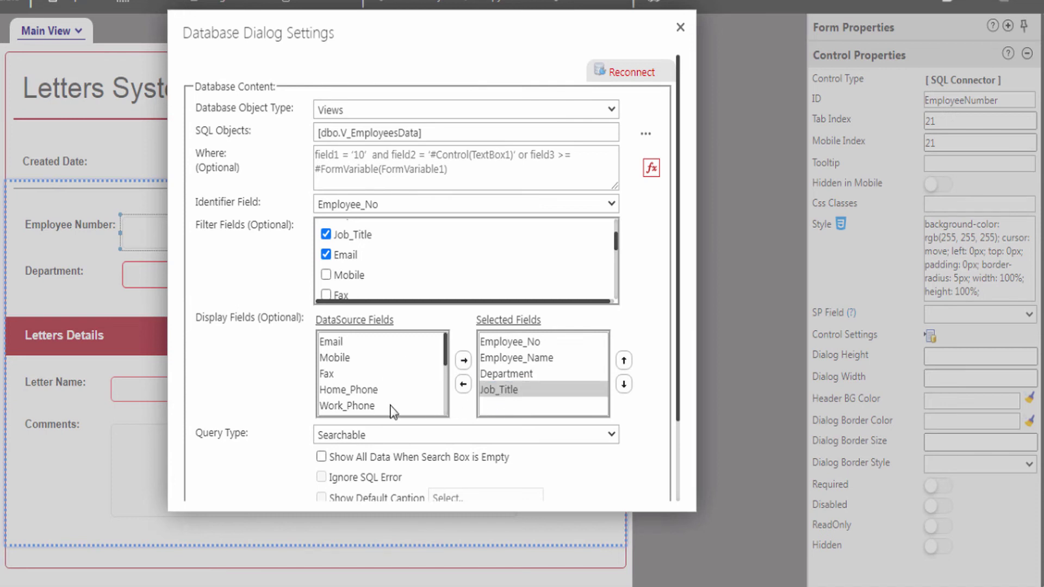
Keep the query type Searchable, enable Show All Data When Search Box is Empty, and save the connector settings
{"action": "scroll", "coordinate": [613, 415], "scroll_direction": "down", "scroll_amount": 2}
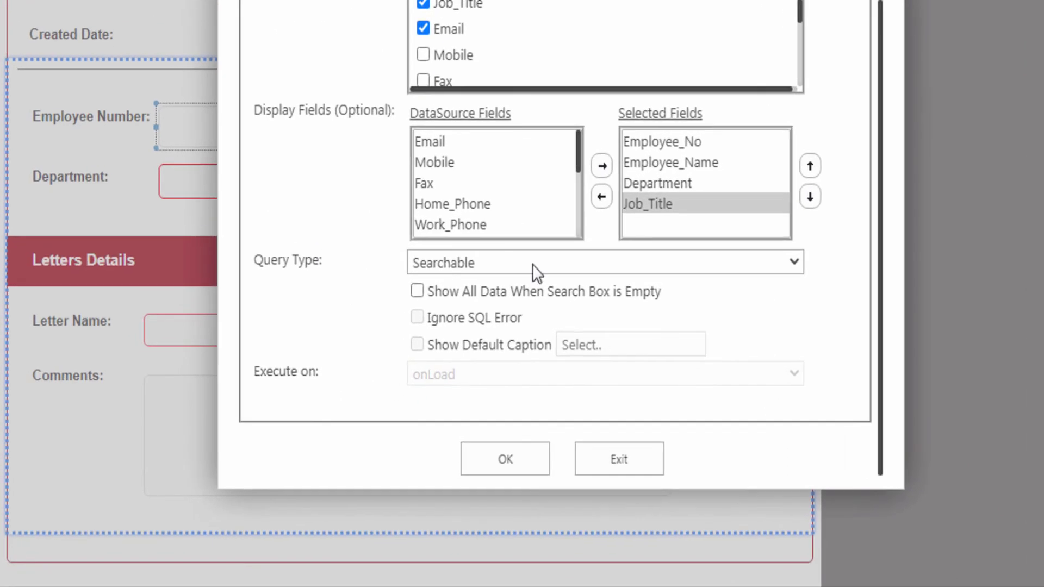
{"action": "left_click", "coordinate": [552, 264]}
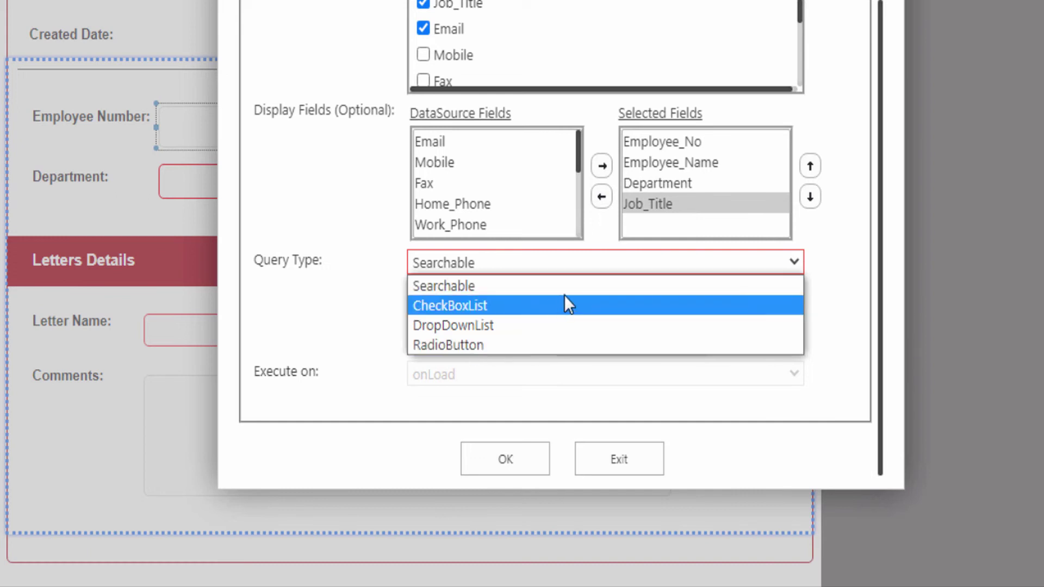
{"action": "left_click", "coordinate": [442, 289]}
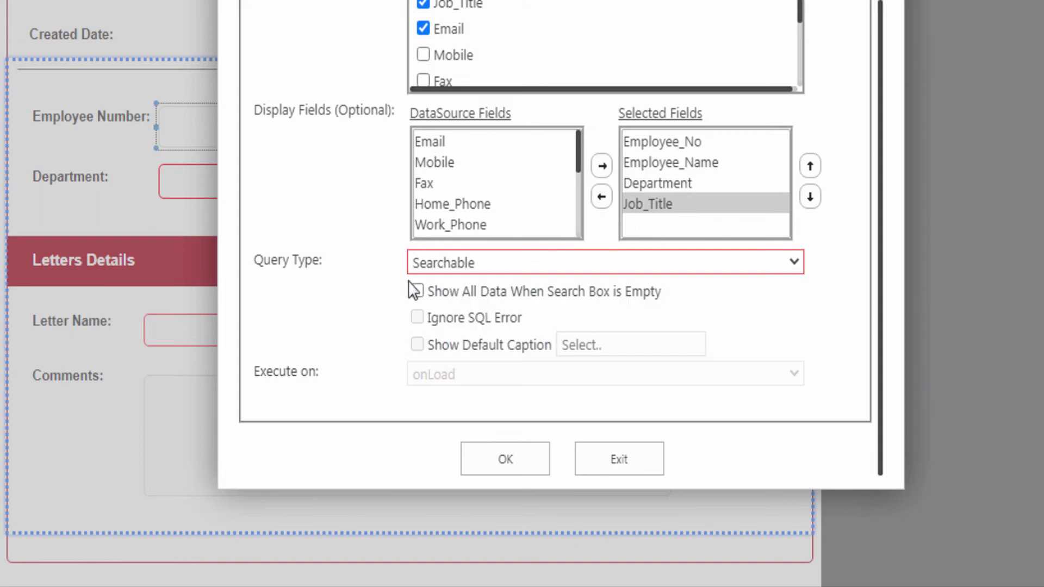
{"action": "left_click", "coordinate": [398, 295]}
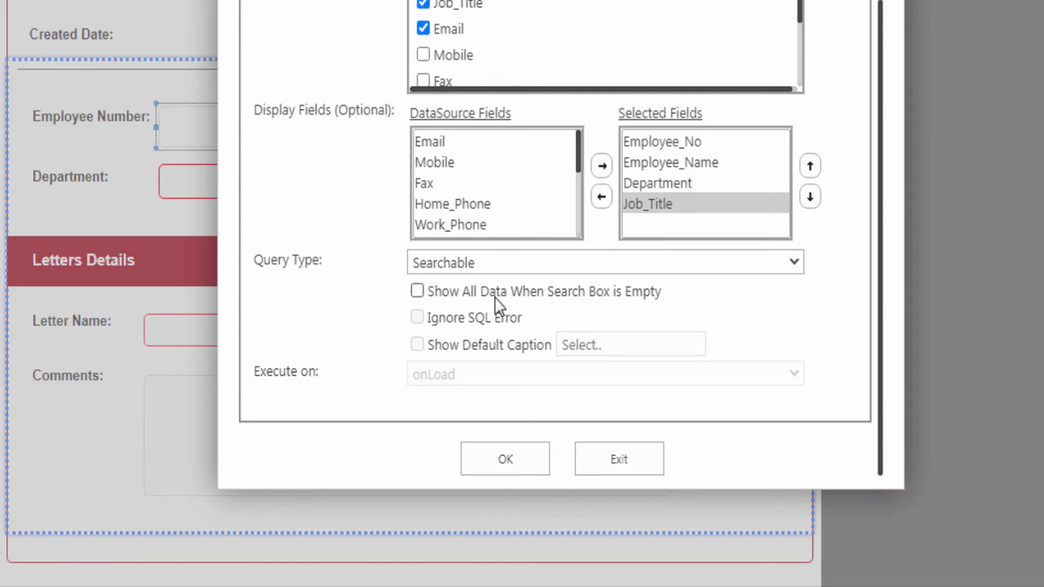
{"action": "left_click", "coordinate": [417, 291]}
{"action": "left_click", "coordinate": [505, 460]}
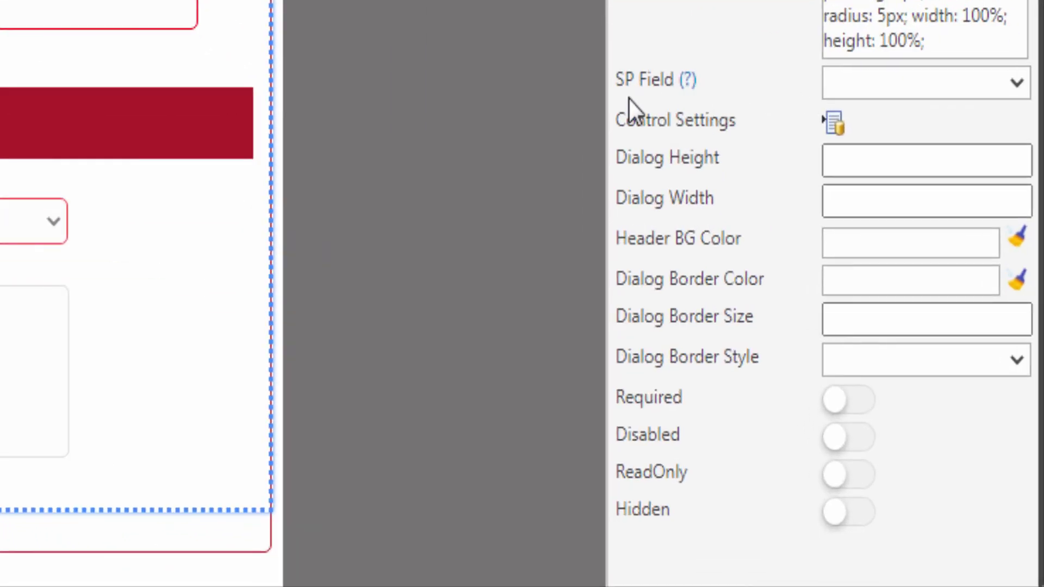
Bind the SQL Connector to the Employee Number SP field
{"action": "left_click", "coordinate": [875, 81]}
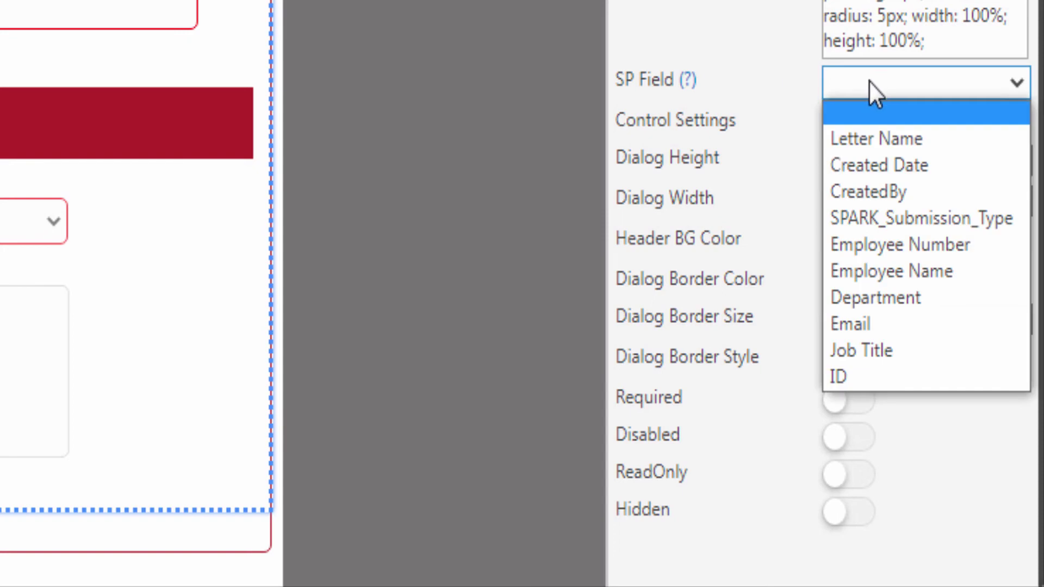
{"action": "left_click", "coordinate": [856, 247]}
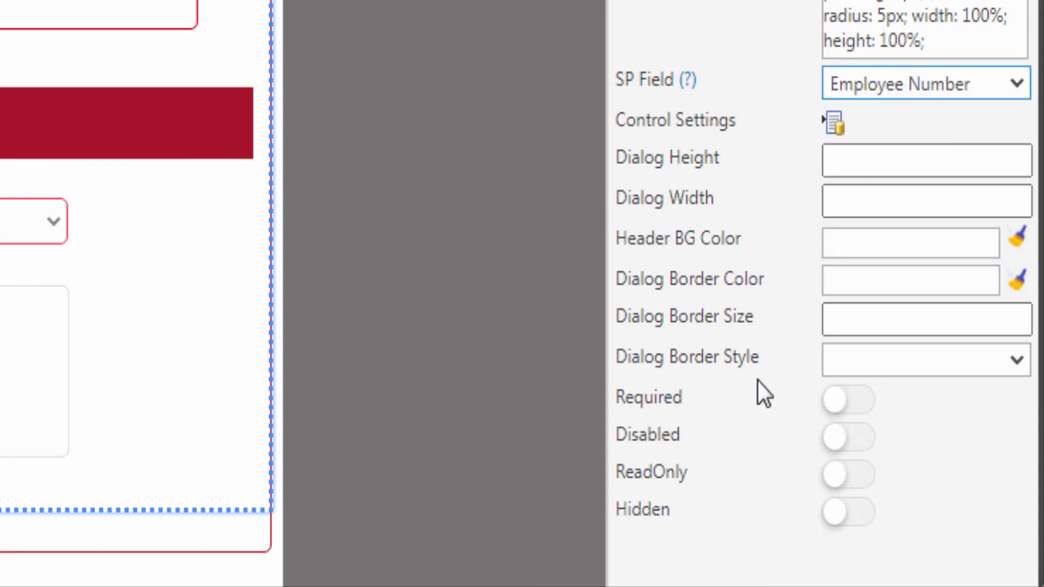
Make the Employee Number SQL Connector required and add a control rule named generateSQLData to it
{"action": "left_click", "coordinate": [870, 402]}
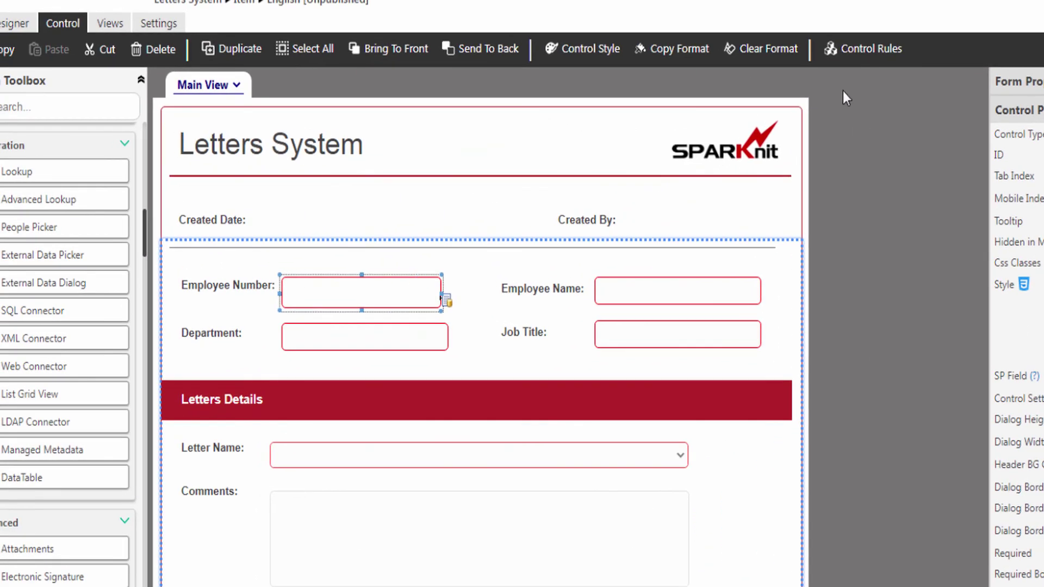
{"action": "left_click", "coordinate": [861, 54]}
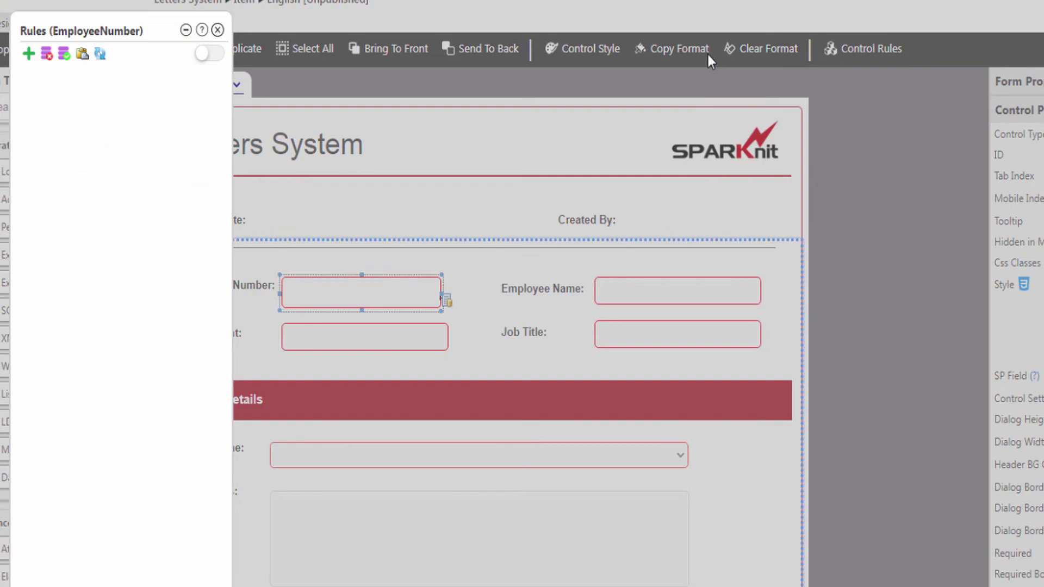
{"action": "left_click", "coordinate": [31, 59]}
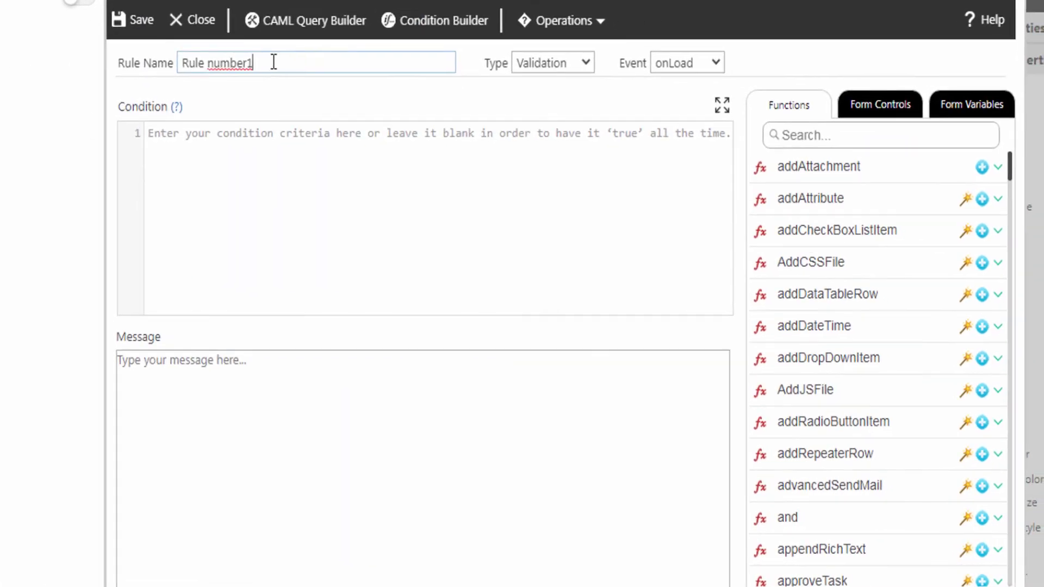
{"action": "key", "text": "ctrl+a"}
{"action": "type", "text": "generateSQLData"}
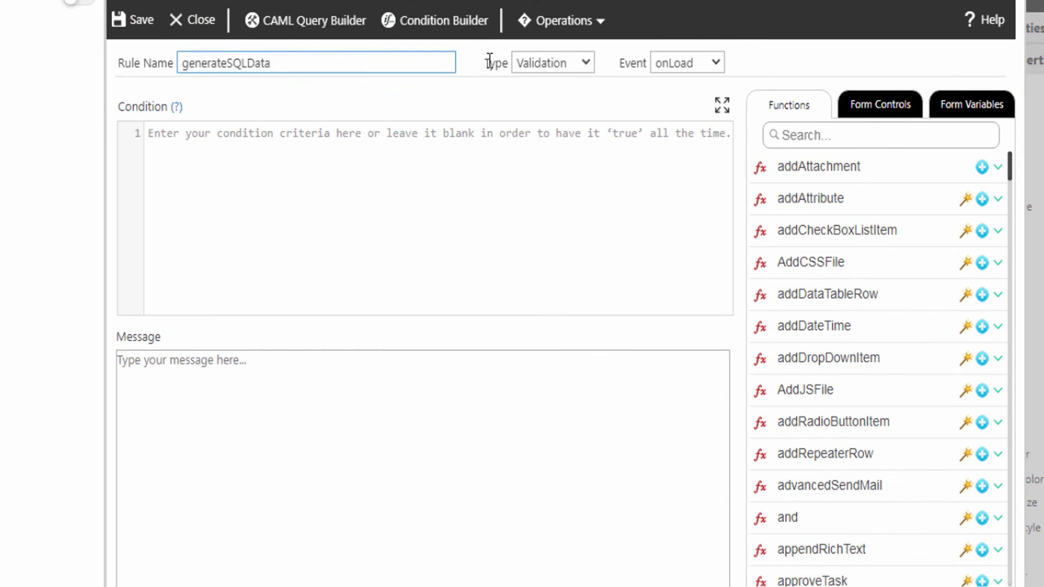
Set the rule's type to Action and its event to onChange
{"action": "left_click", "coordinate": [543, 64]}
{"action": "left_click", "coordinate": [554, 97]}
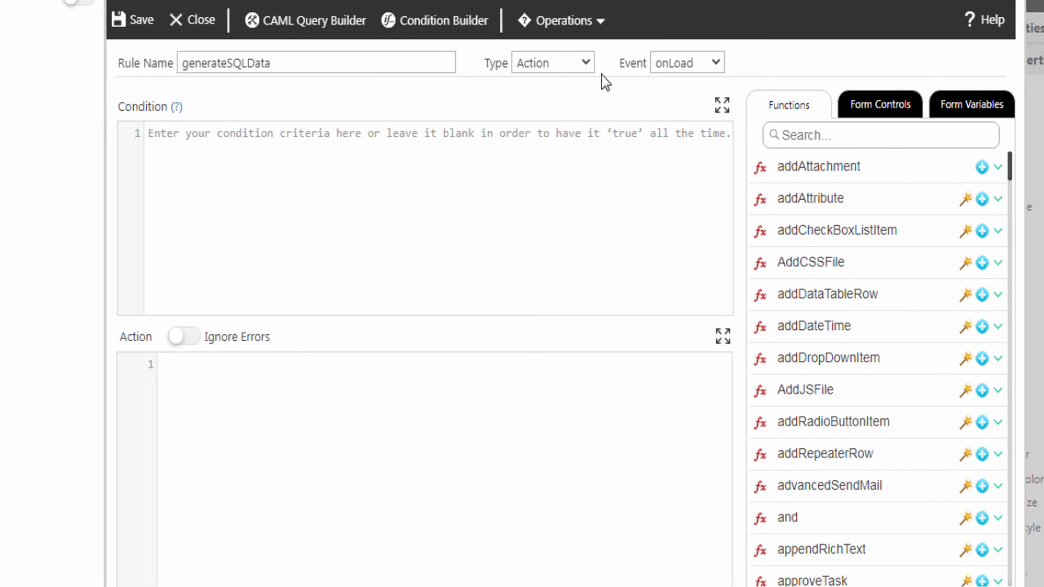
{"action": "left_click", "coordinate": [670, 66]}
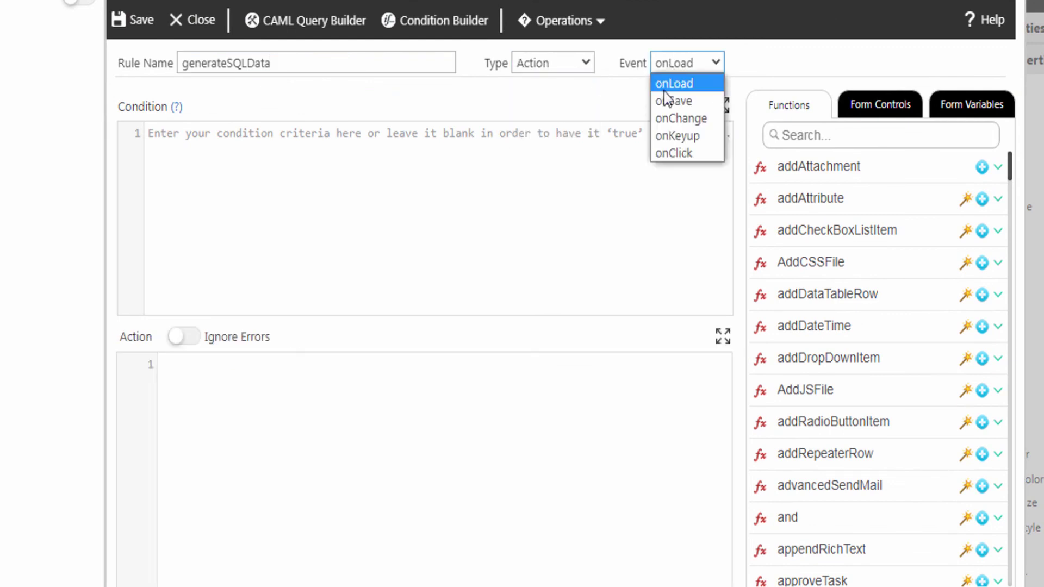
{"action": "left_click", "coordinate": [675, 119]}
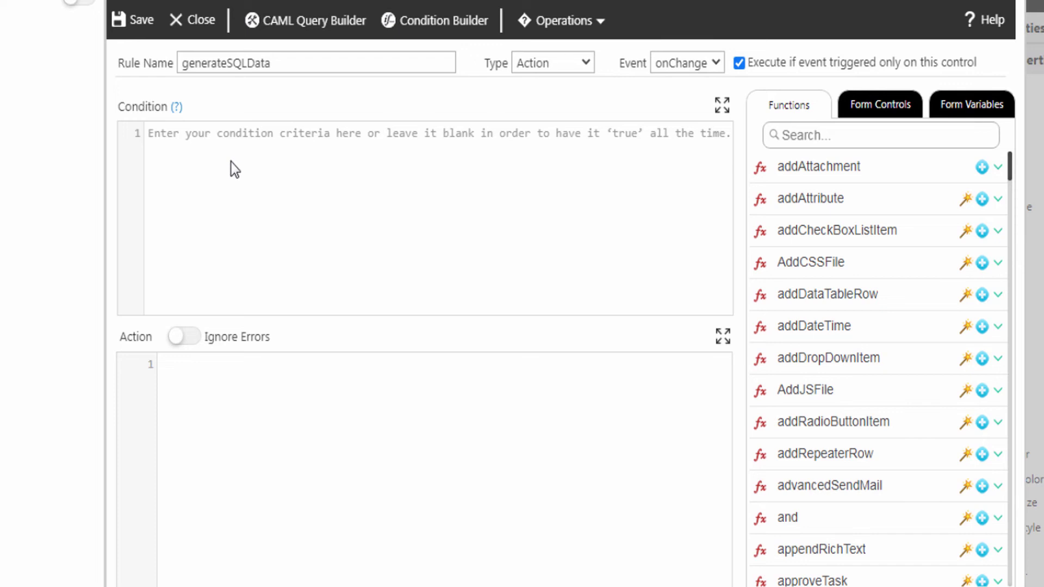
Set the rule's condition to EmployeeNumber!='' using the EmployeeNumber form control
{"action": "left_click", "coordinate": [195, 152]}
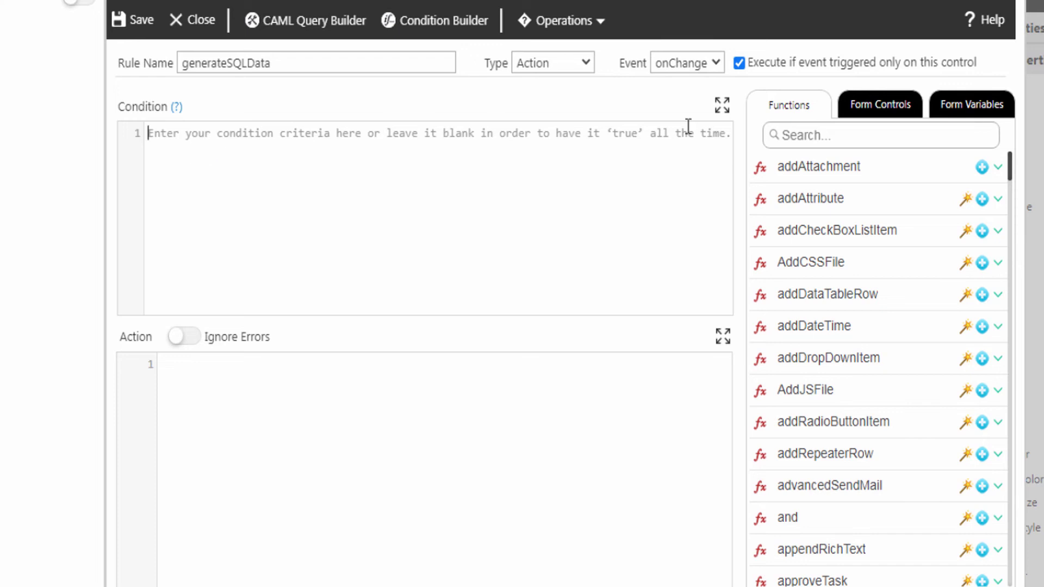
{"action": "left_click", "coordinate": [886, 109]}
{"action": "left_click", "coordinate": [997, 263]}
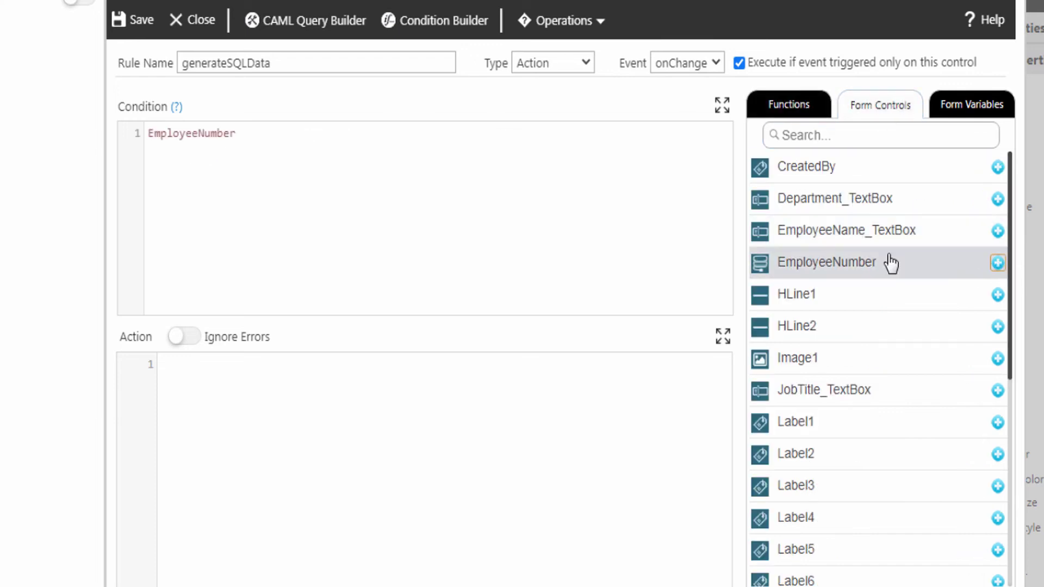
{"action": "type", "text": "!=''"}
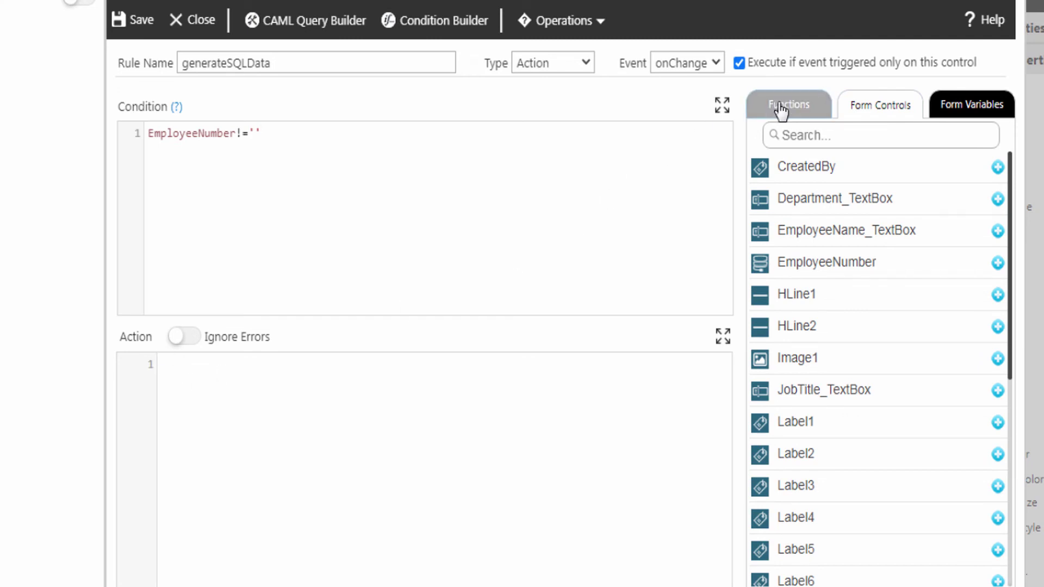
Insert the generateSQLData function into the rule's action, with the EmployeeNumber control as its ControlId argument
{"action": "left_click", "coordinate": [796, 111]}
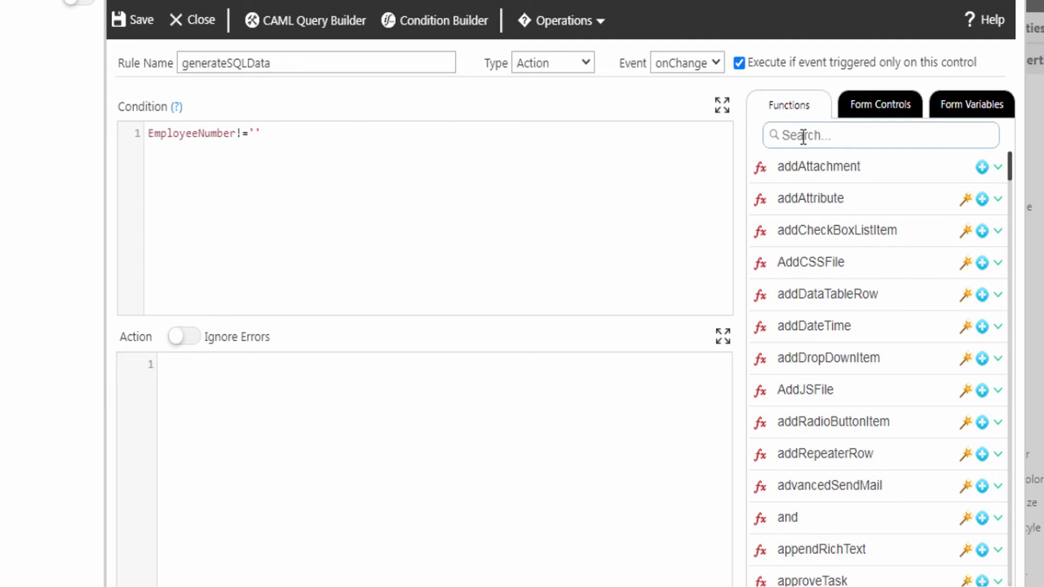
{"action": "type", "text": "generateSQLData"}
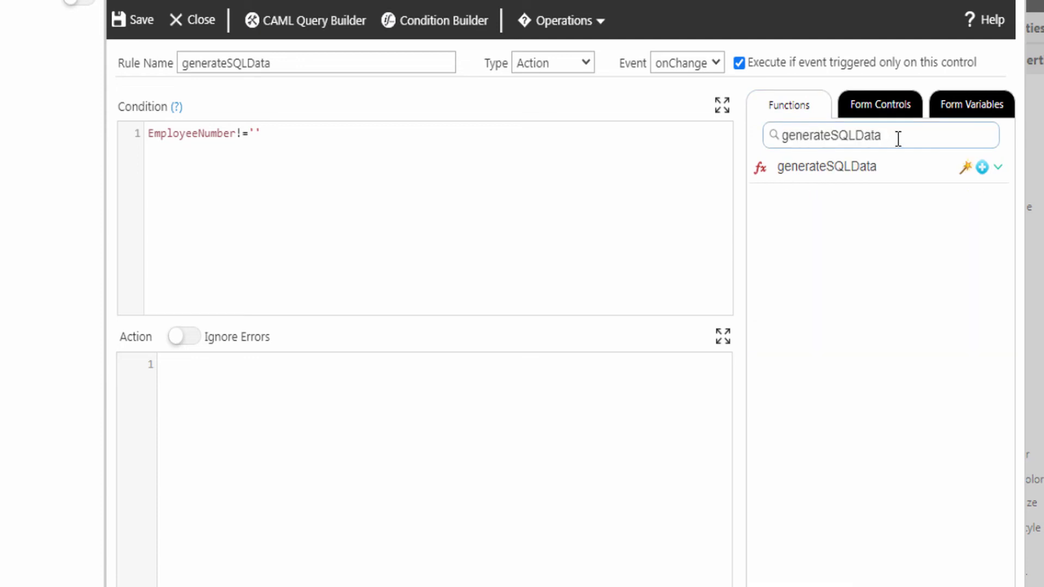
{"action": "left_click", "coordinate": [999, 169]}
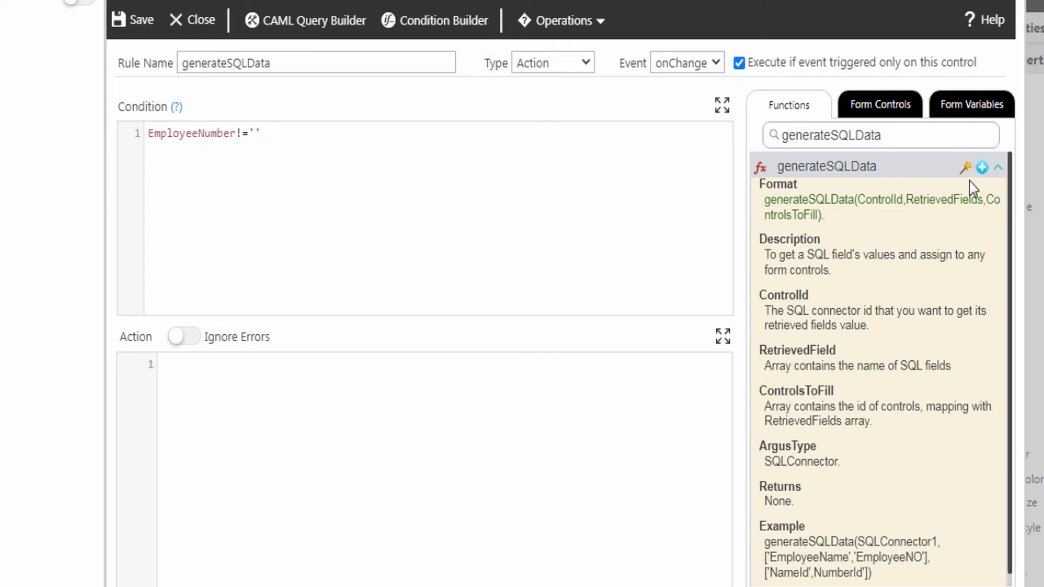
{"action": "left_click", "coordinate": [982, 167]}
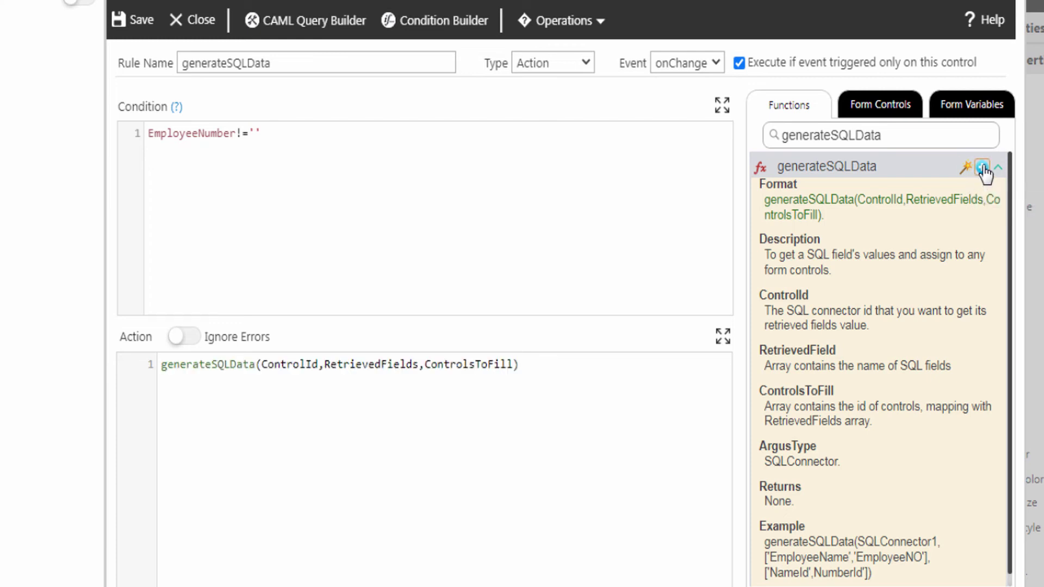
{"action": "double_click", "coordinate": [311, 363]}
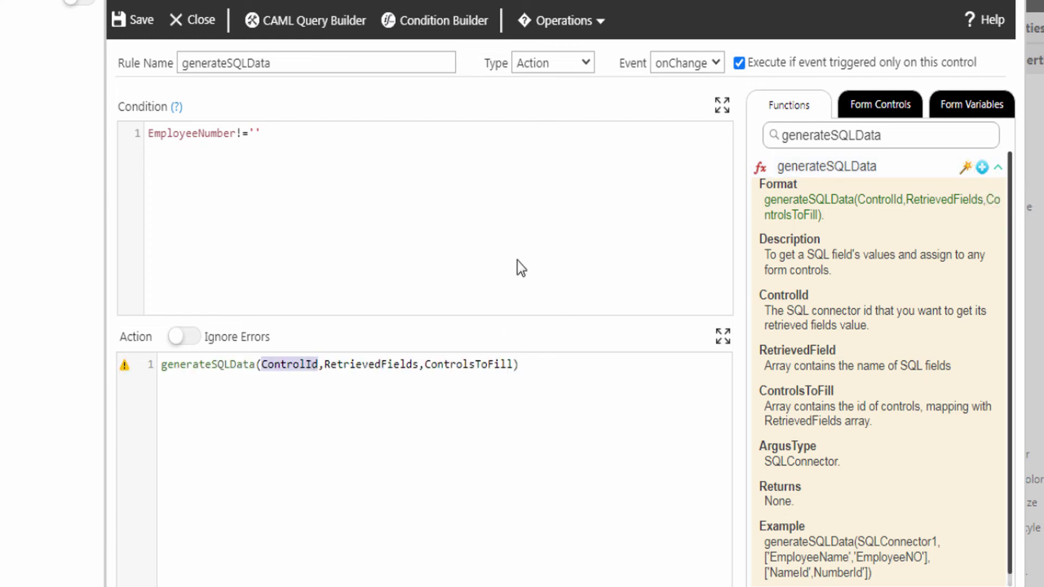
{"action": "left_click", "coordinate": [881, 115]}
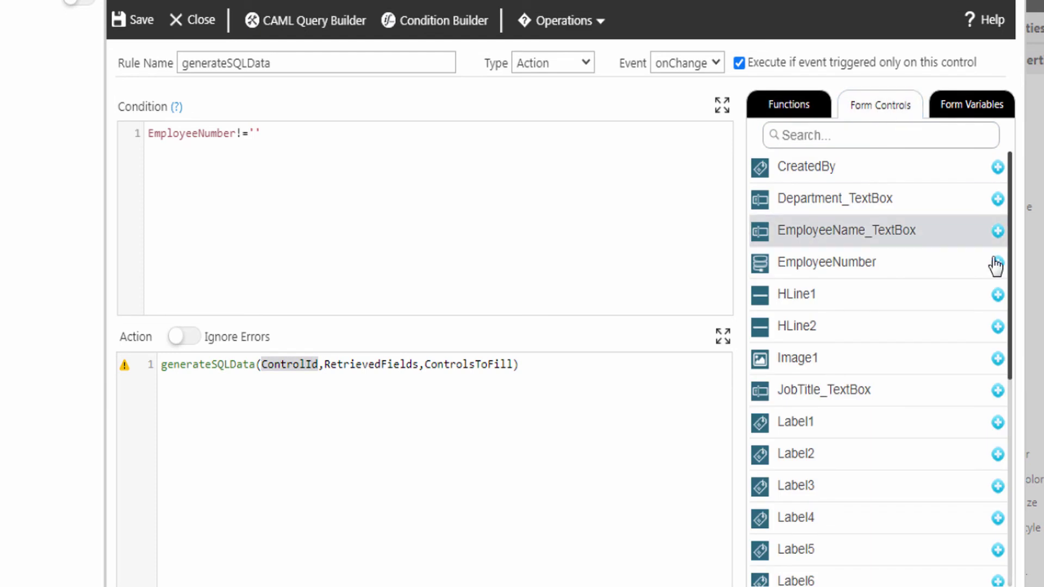
{"action": "left_click", "coordinate": [998, 264]}
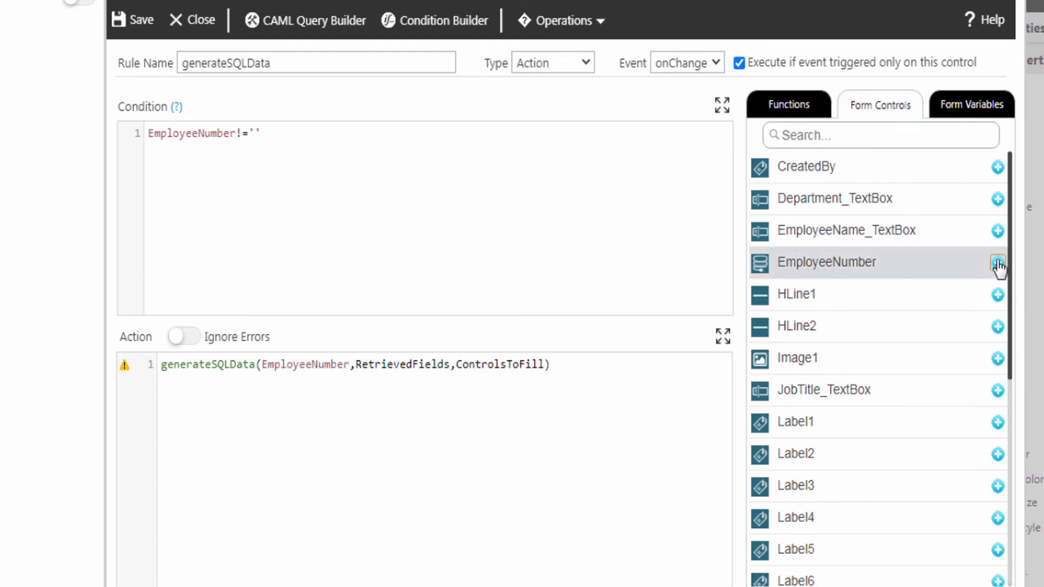
Replace the RetrievedFields argument with the array ['Employee_Name','Department','Job_Title']
{"action": "double_click", "coordinate": [400, 361]}
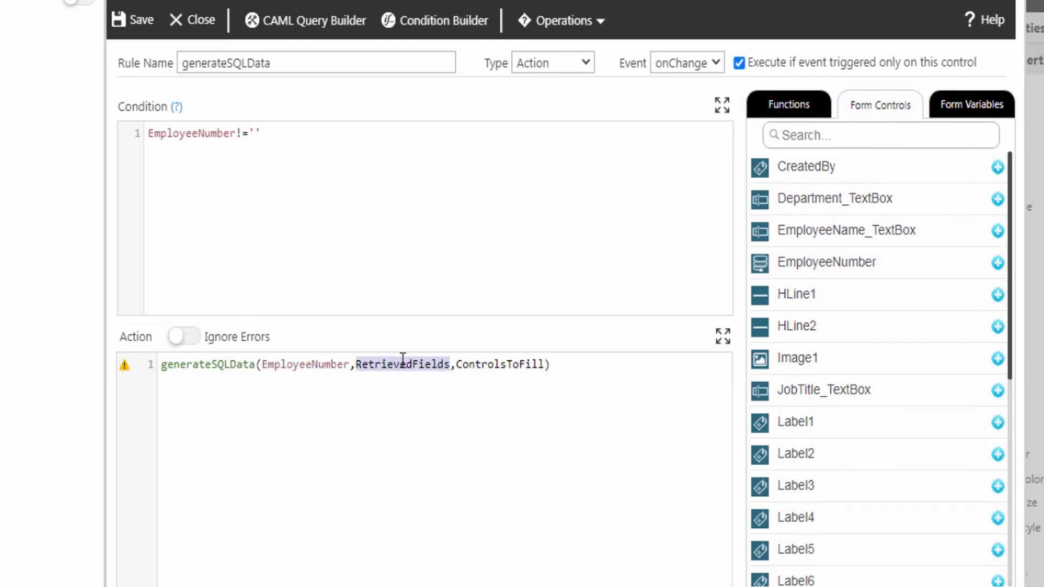
{"action": "type", "text": "[]"}
{"action": "key", "text": "Left"}
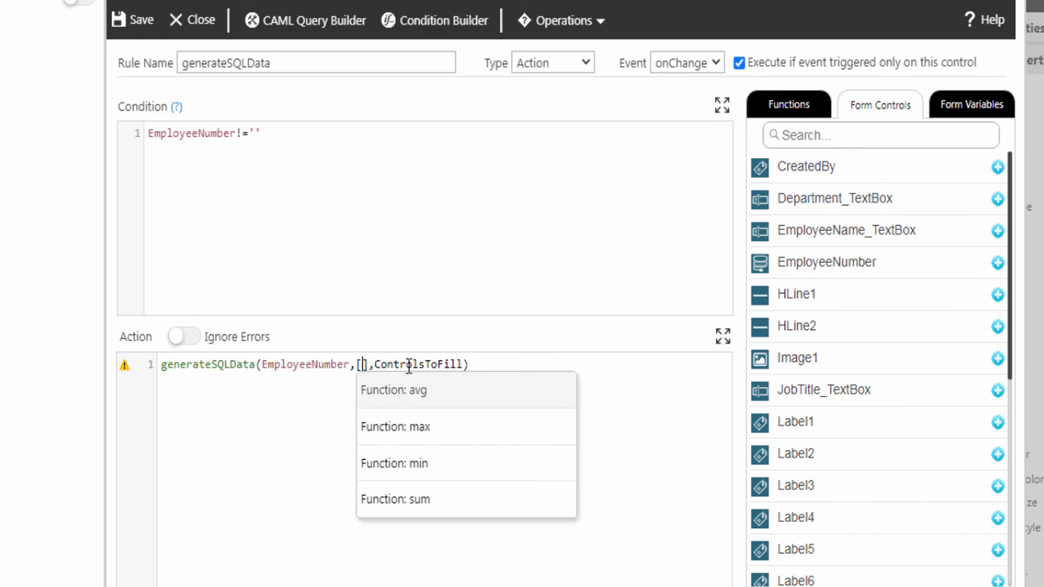
{"action": "type", "text": "'Employee_Name','Department','Job_Title'"}
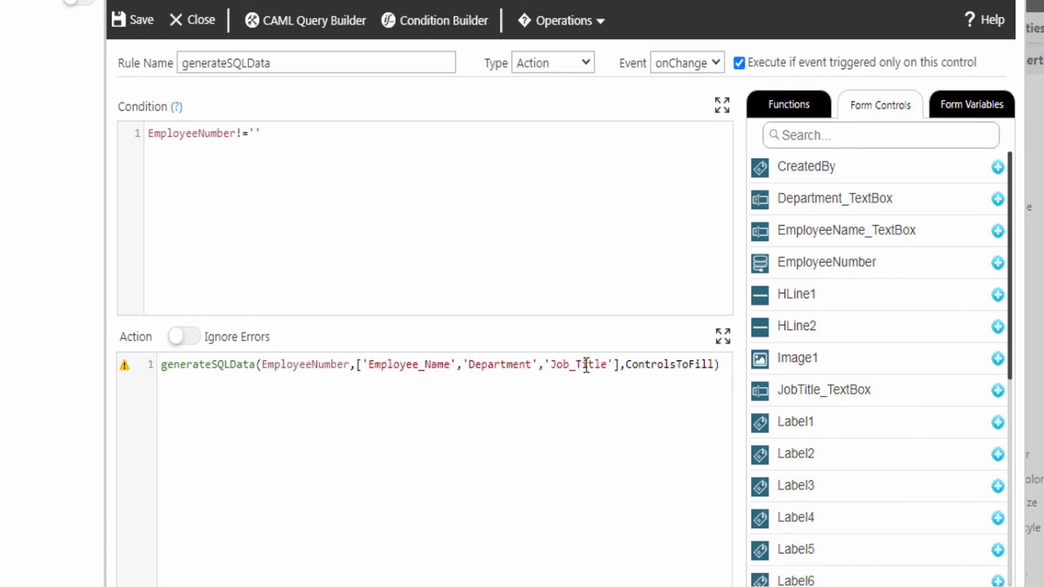
Replace ControlsToFill with ['EmployeeName_TextBox','Department_TextBox','JobTitle_TextBox'], end the statement with a semicolon, and save the rule
{"action": "double_click", "coordinate": [661, 363]}
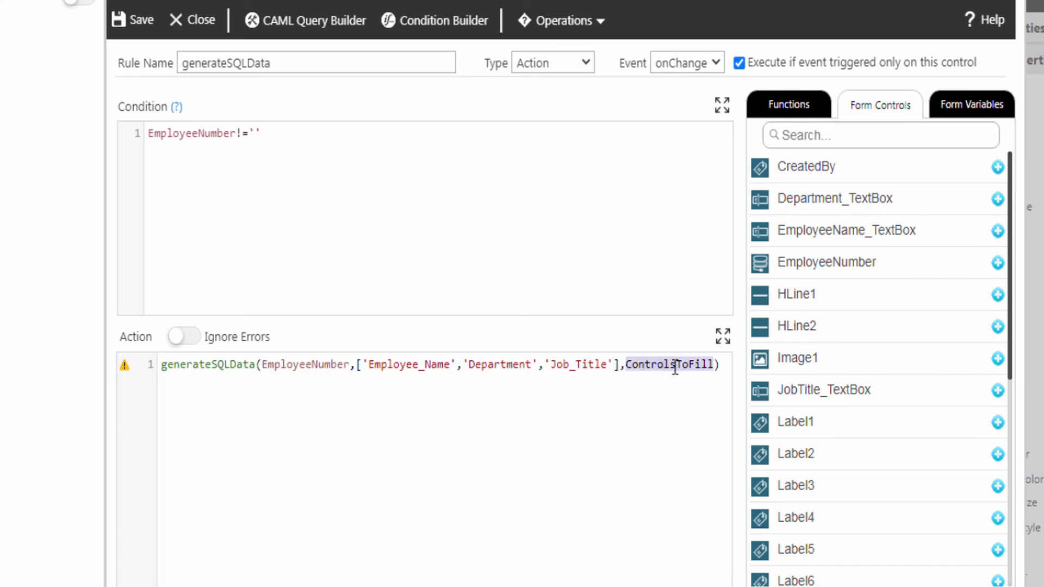
{"action": "type", "text": "["}
{"action": "type", "text": "'EmployeeName_TextBox','Department_TextBox','JobTitle_TextBox'"}
{"action": "left_click", "coordinate": [729, 367]}
{"action": "type", "text": ";"}
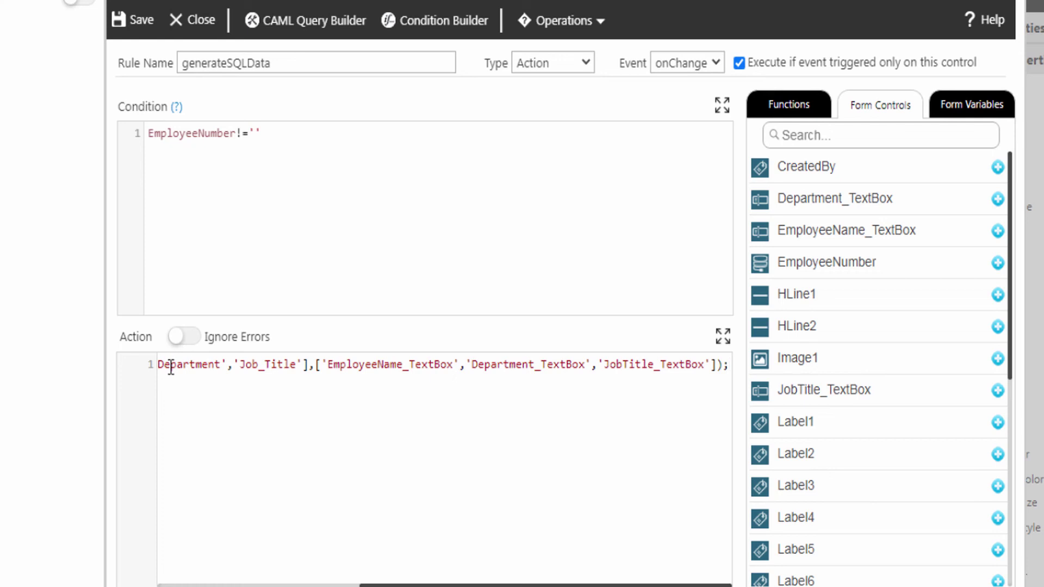
{"action": "scroll", "coordinate": [342, 461], "scroll_direction": "left", "scroll_amount": 5}
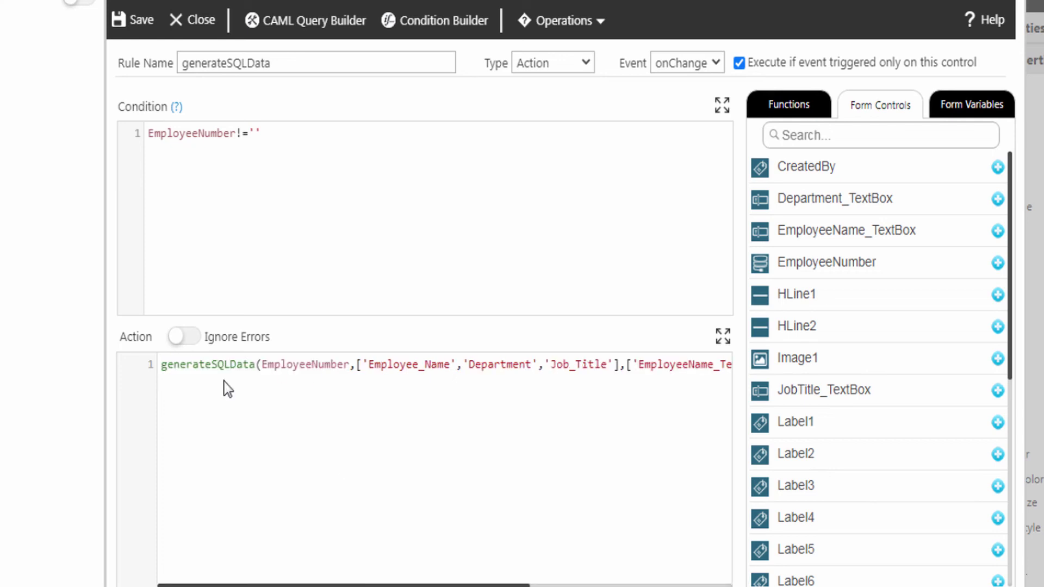
{"action": "left_click", "coordinate": [144, 26]}
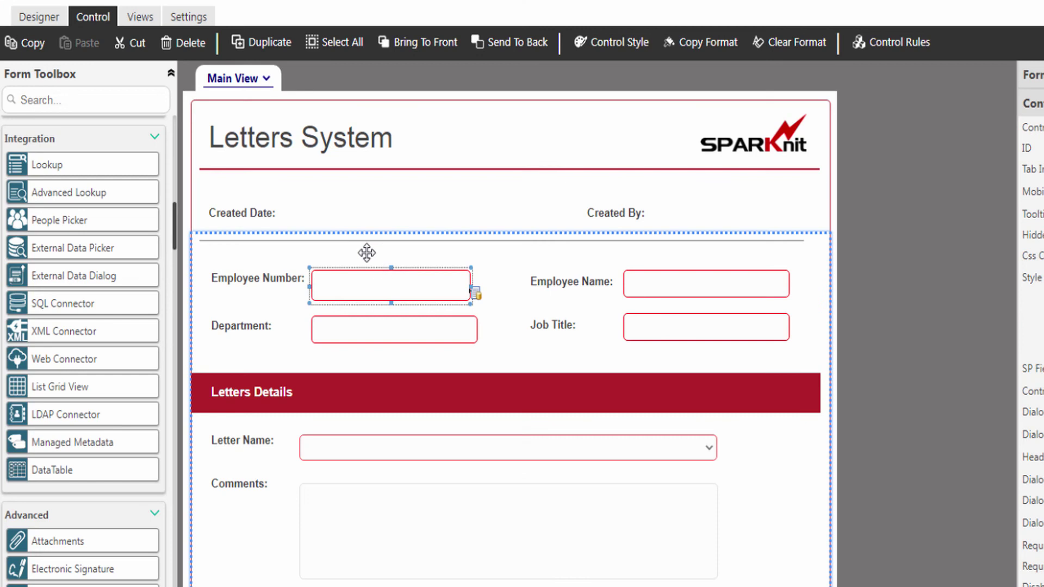
Preview the form and open the Employee Number search dialog to examine its available search fields
{"action": "left_click", "coordinate": [39, 19]}
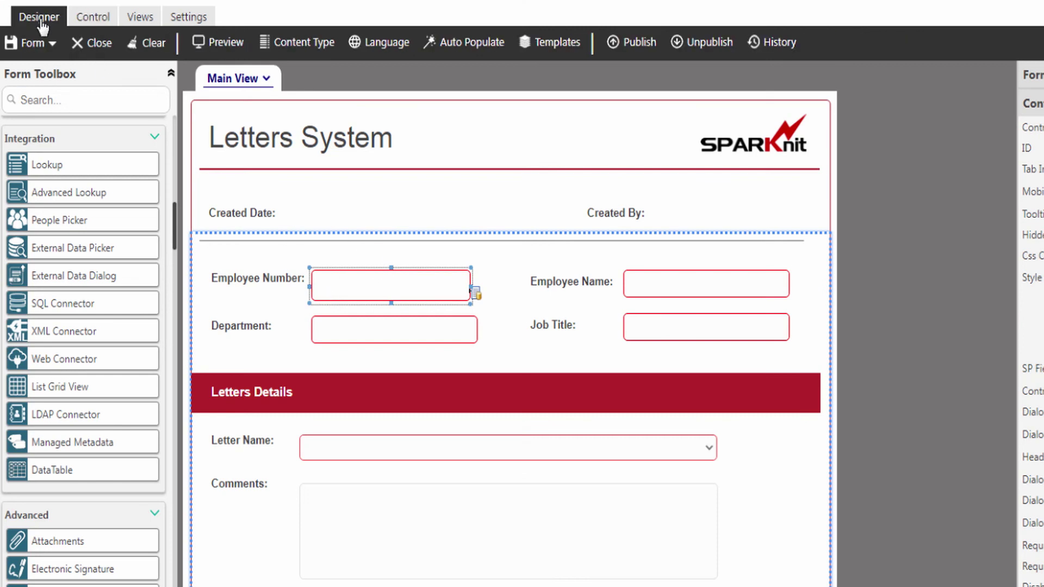
{"action": "left_click", "coordinate": [225, 44]}
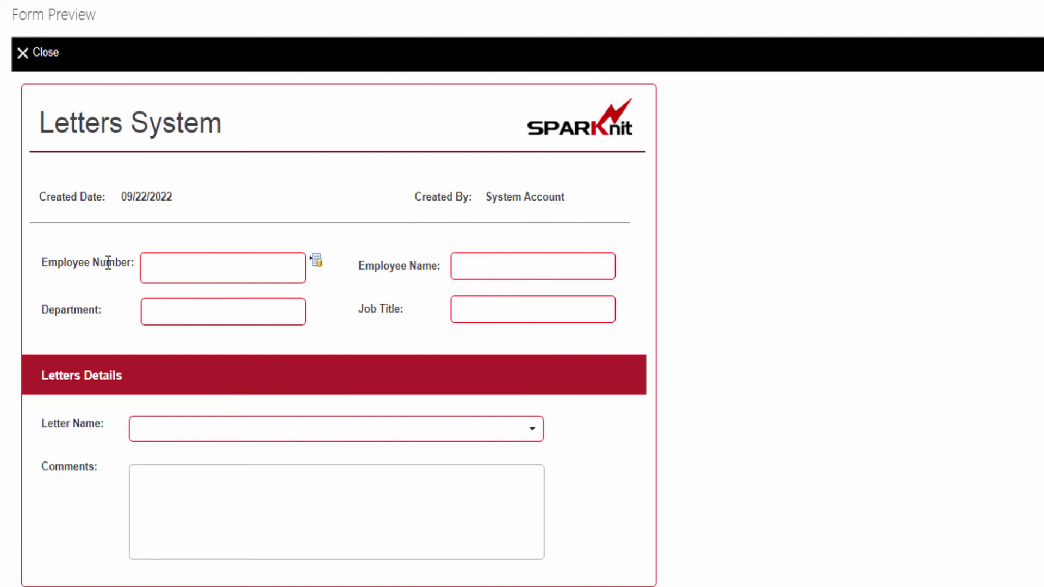
{"action": "left_click", "coordinate": [317, 263]}
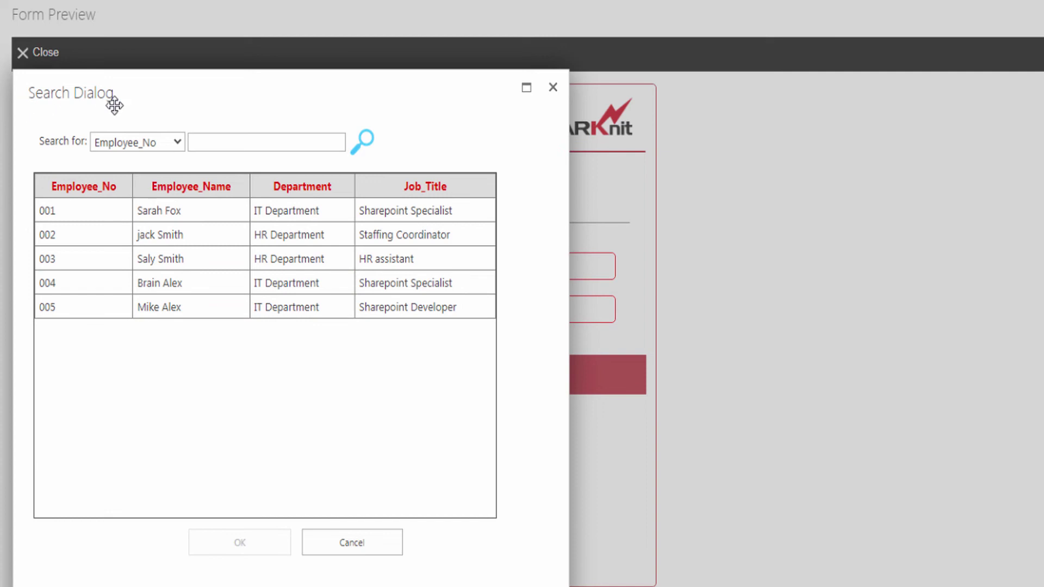
{"action": "left_click", "coordinate": [126, 142]}
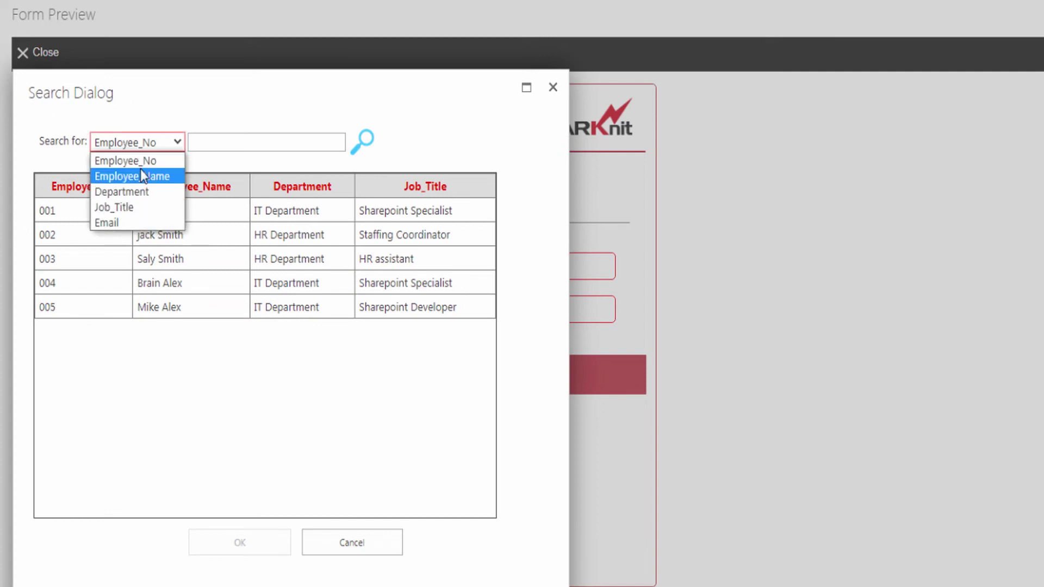
{"action": "left_click", "coordinate": [76, 159]}
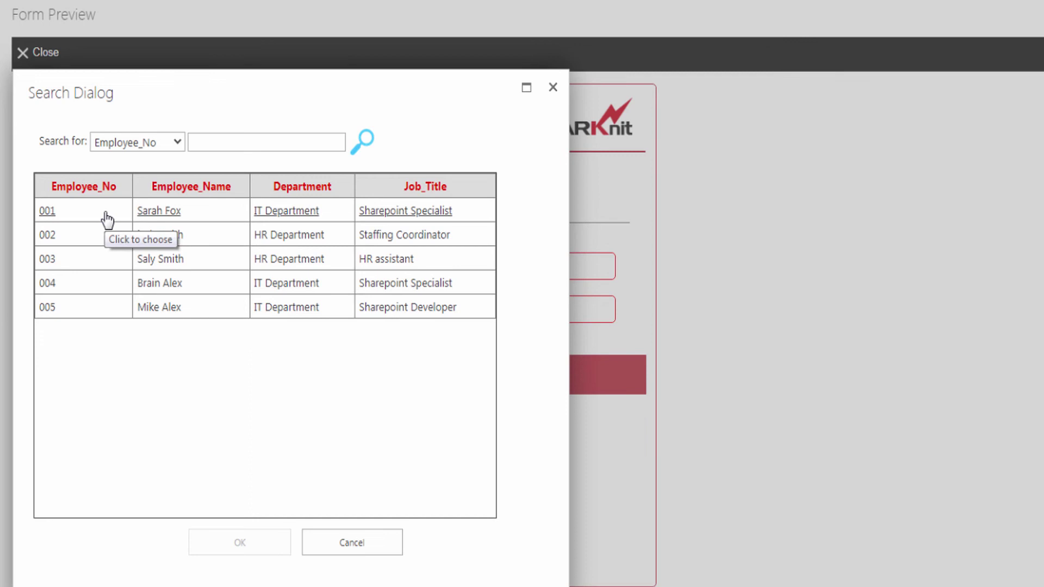
Search the employee records by Employee_Name for "m"
{"action": "left_click", "coordinate": [133, 145]}
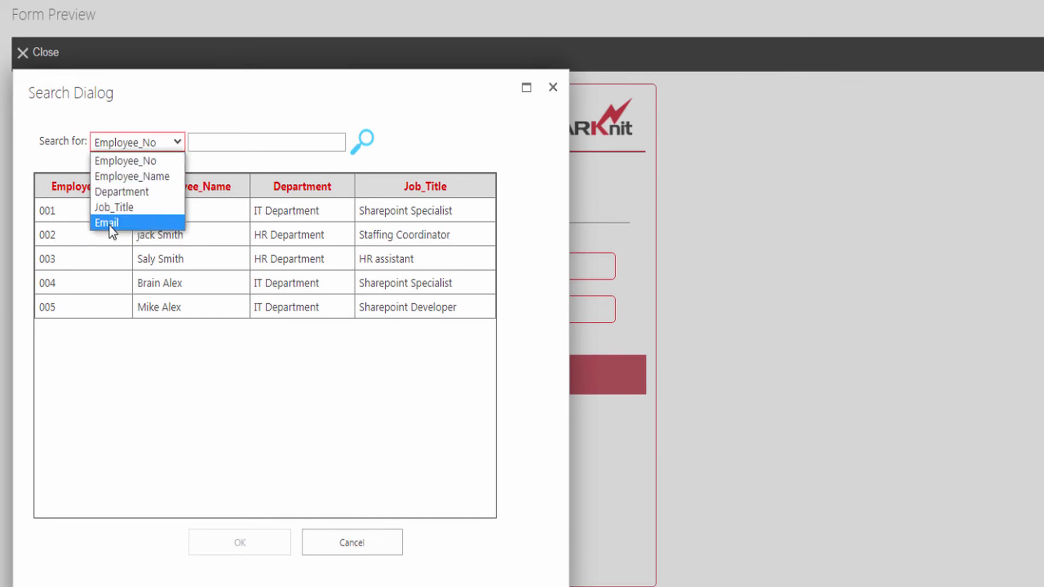
{"action": "left_click", "coordinate": [128, 176]}
{"action": "left_click", "coordinate": [206, 145]}
{"action": "type", "text": "m"}
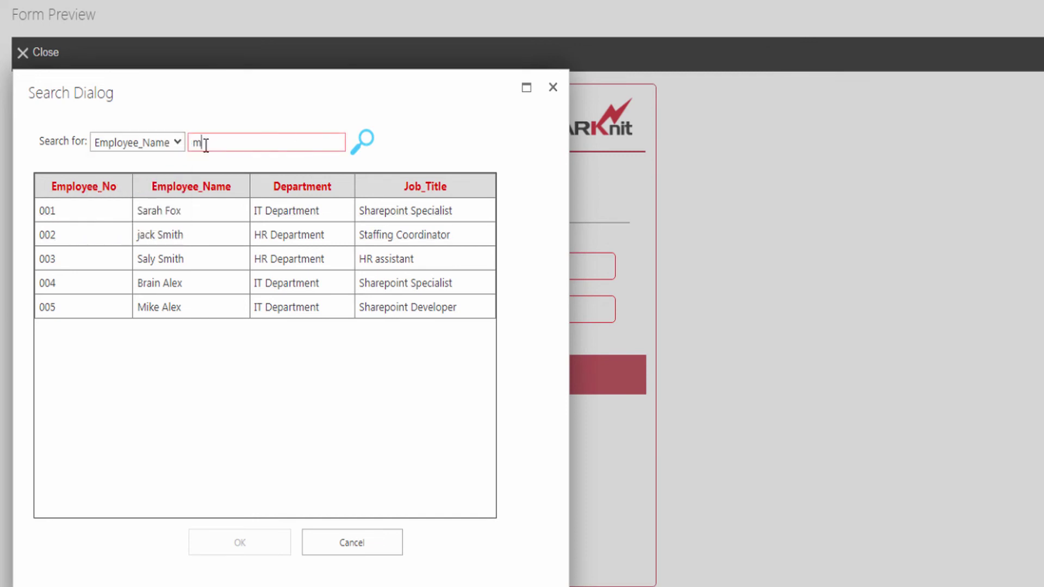
{"action": "left_click", "coordinate": [361, 148]}
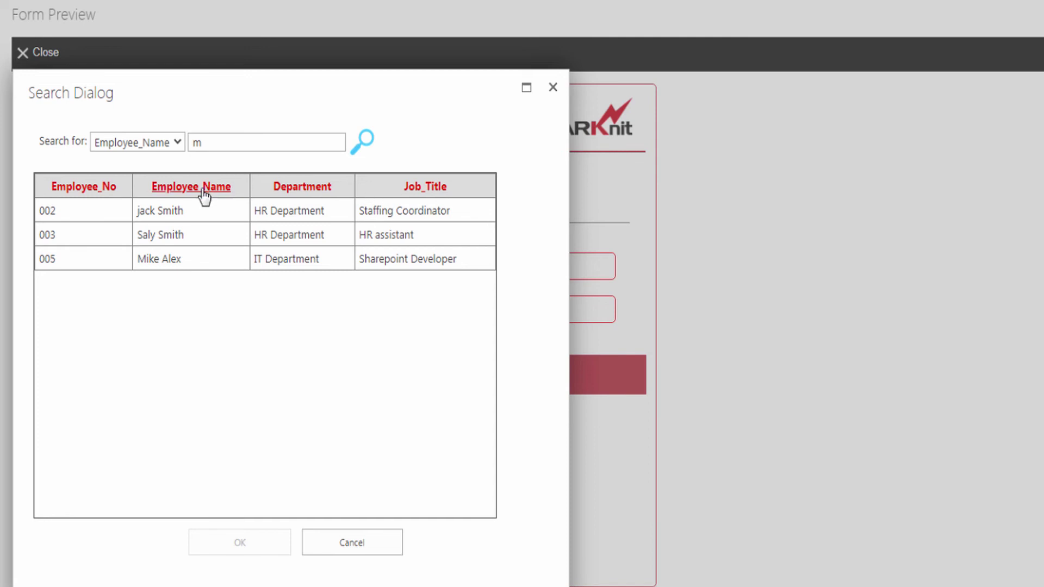
Sort the matches by Employee_No in descending order, confirm the Sharepoint Developer's record as the selection, and close the form preview
{"action": "left_click", "coordinate": [96, 189]}
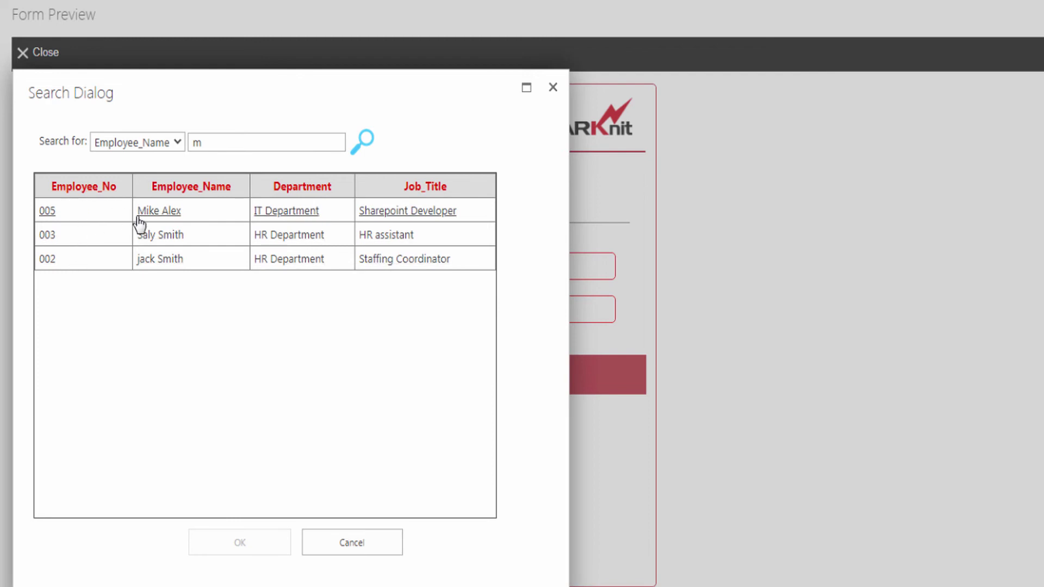
{"action": "left_click", "coordinate": [163, 216]}
{"action": "left_click", "coordinate": [217, 548]}
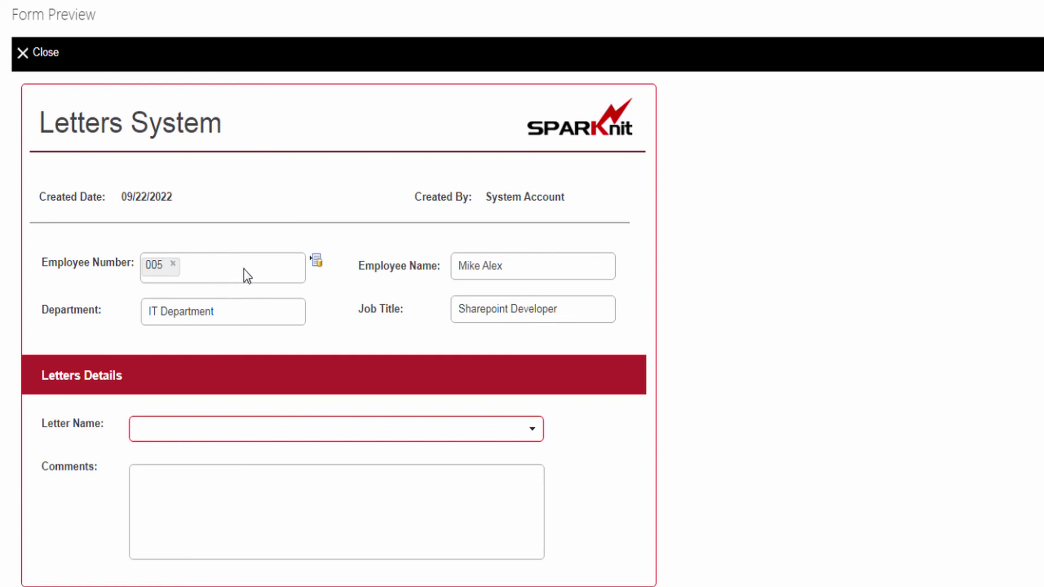
{"action": "left_click", "coordinate": [44, 60]}
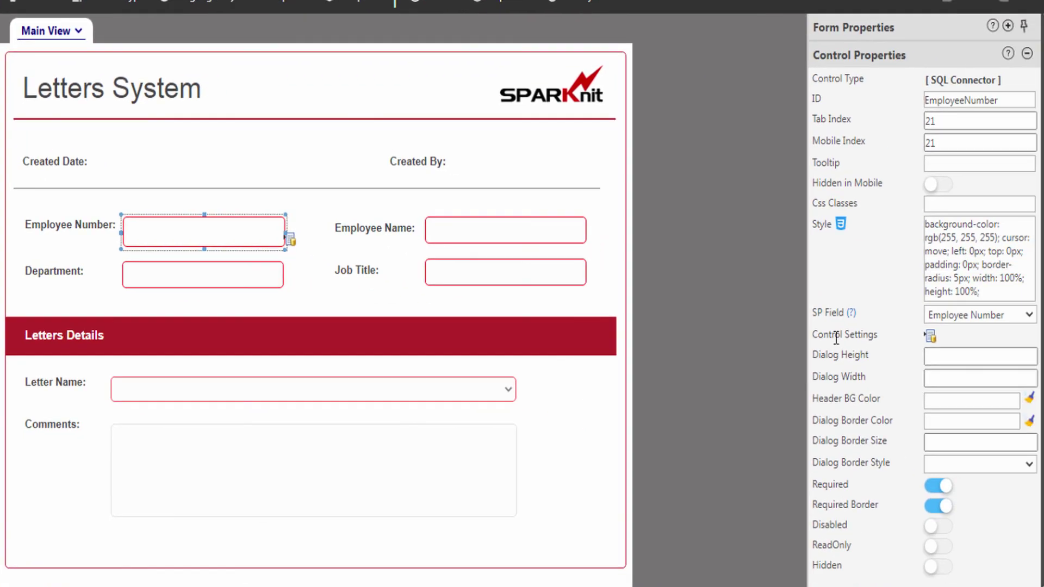
Set the Employee Number connector's query type to DropDownList with default caption "Select..", executing on onLoad, and apply the settings
{"action": "left_click", "coordinate": [930, 336]}
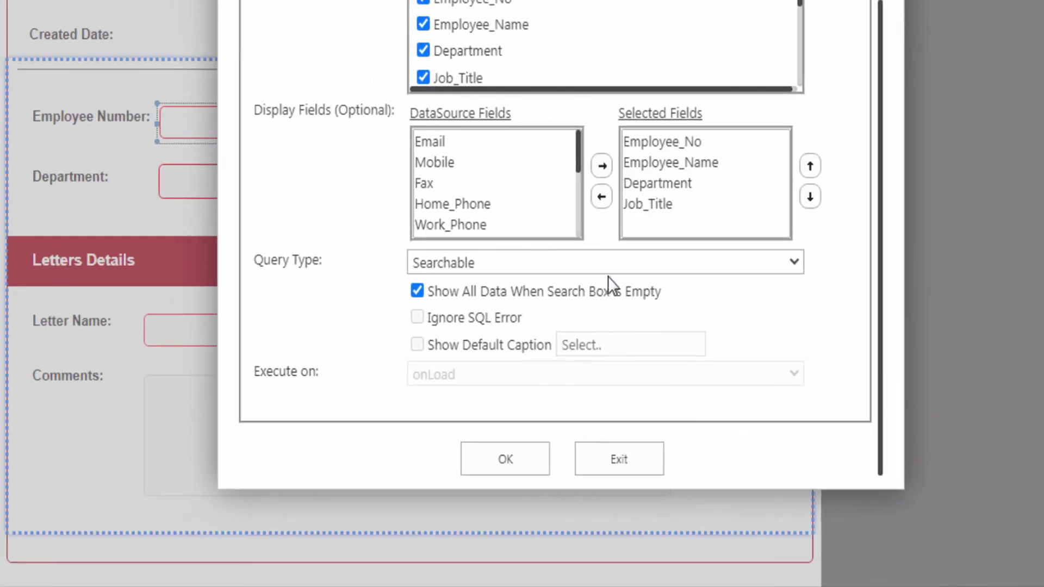
{"action": "left_click", "coordinate": [585, 265]}
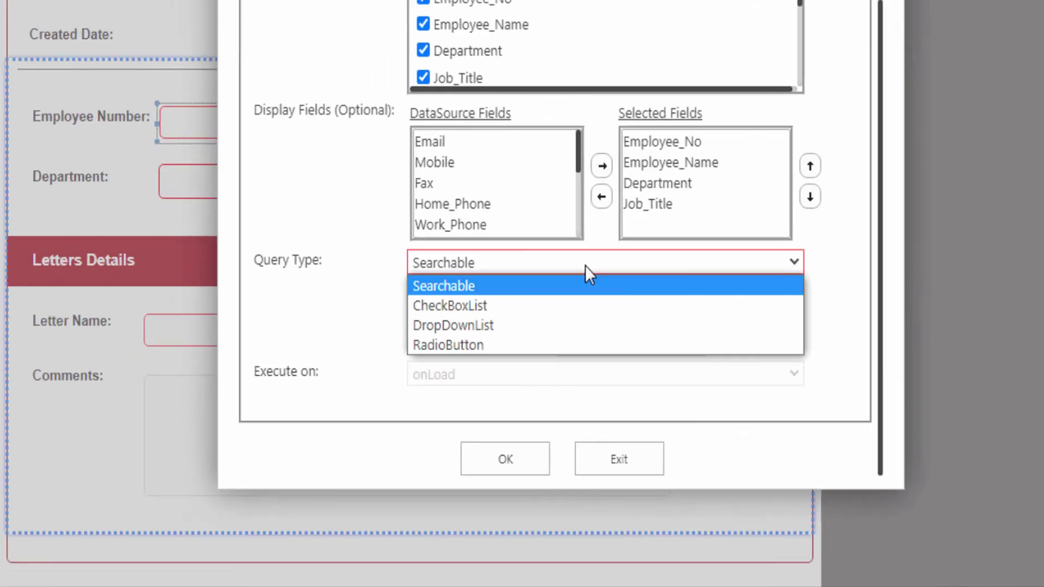
{"action": "left_click", "coordinate": [497, 325]}
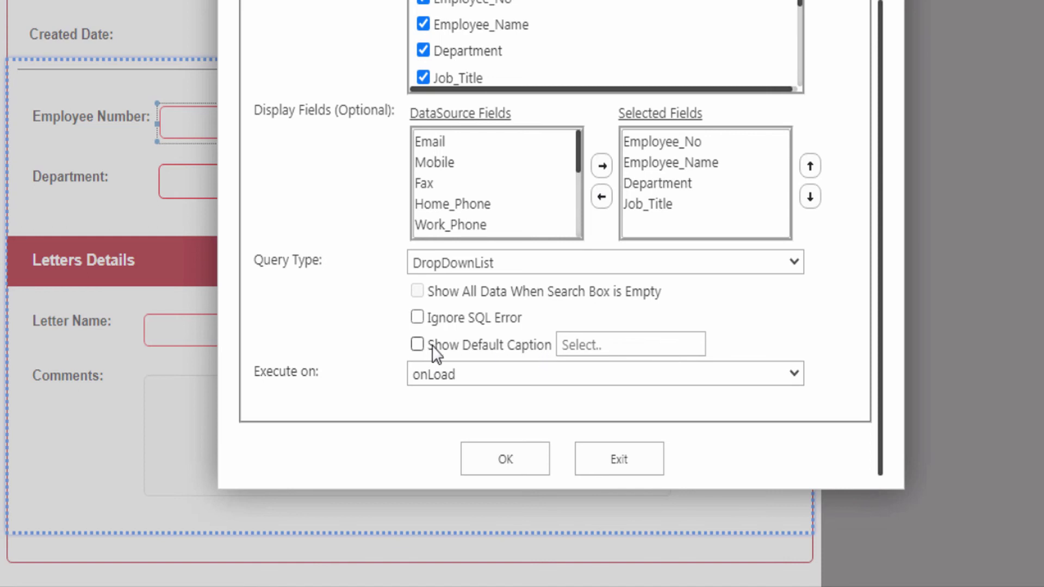
{"action": "left_click", "coordinate": [417, 344]}
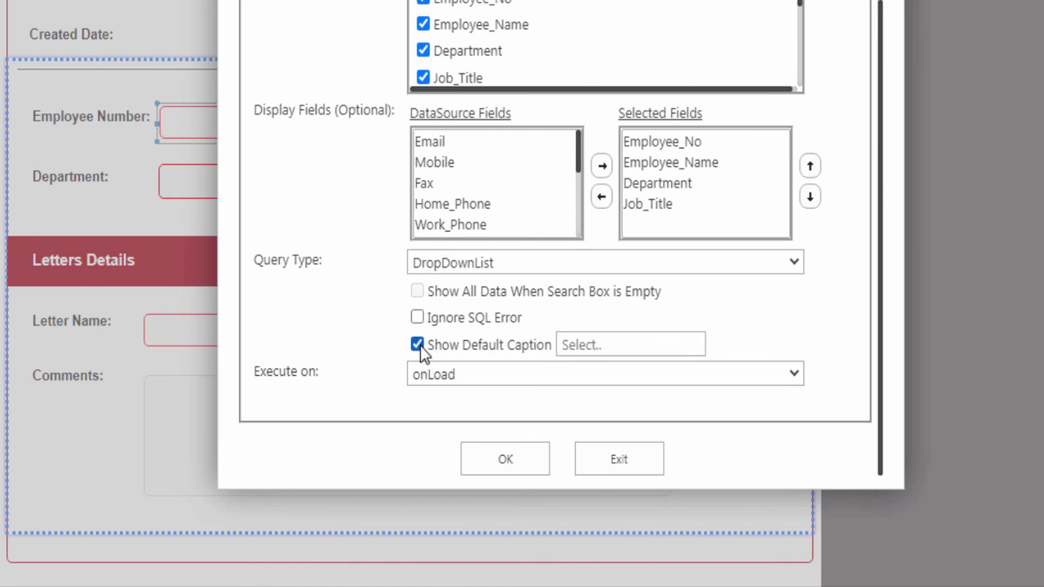
{"action": "left_click", "coordinate": [567, 344]}
{"action": "type", "text": "Select.."}
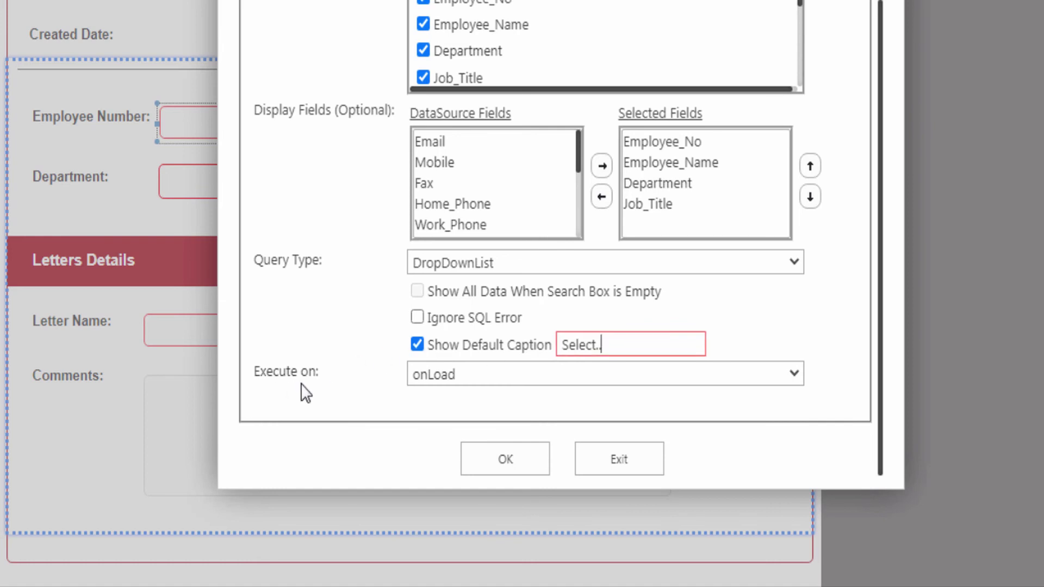
{"action": "left_click", "coordinate": [432, 377]}
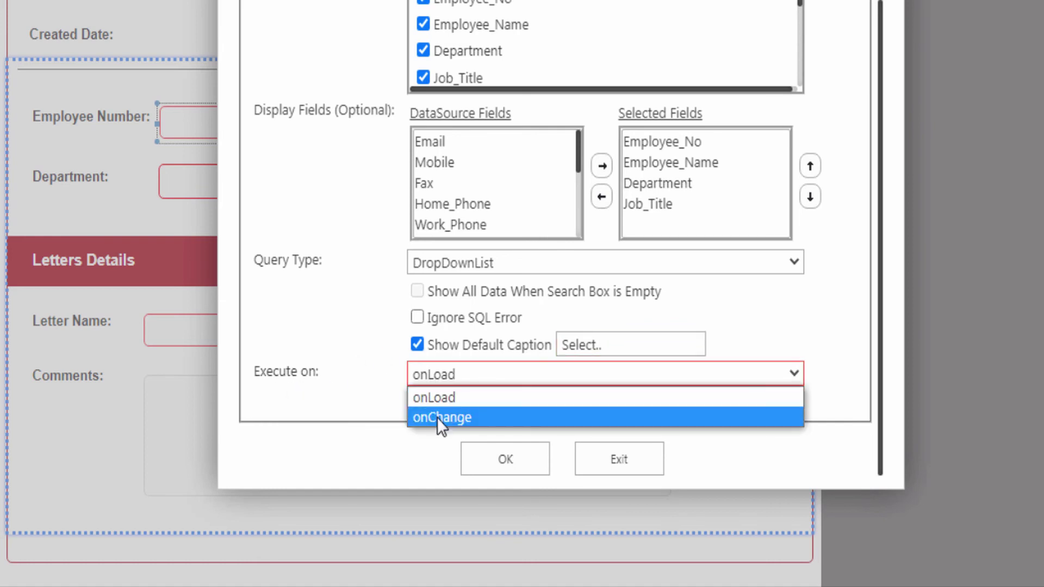
{"action": "left_click", "coordinate": [434, 400]}
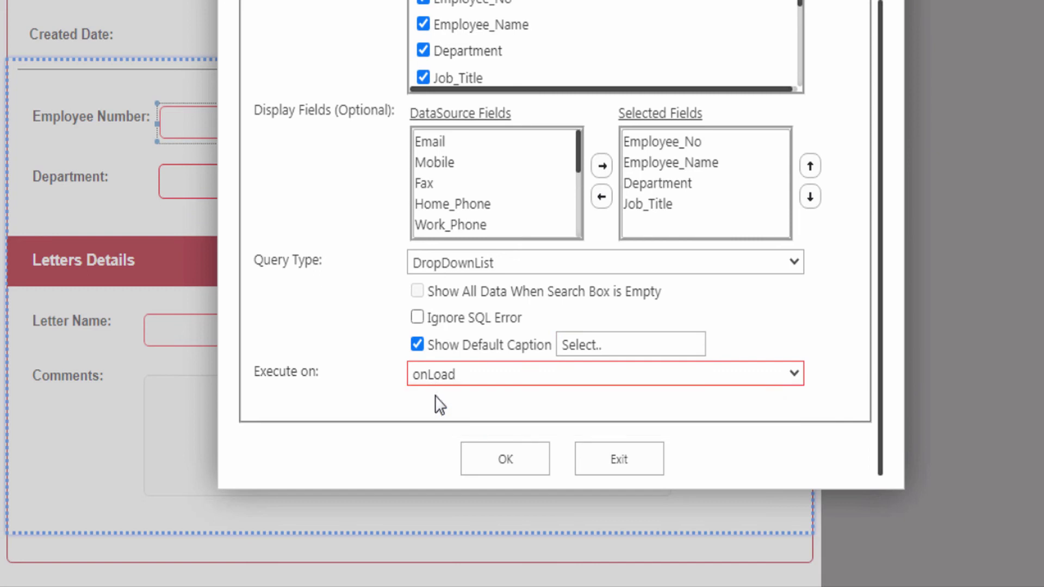
{"action": "left_click", "coordinate": [497, 460]}
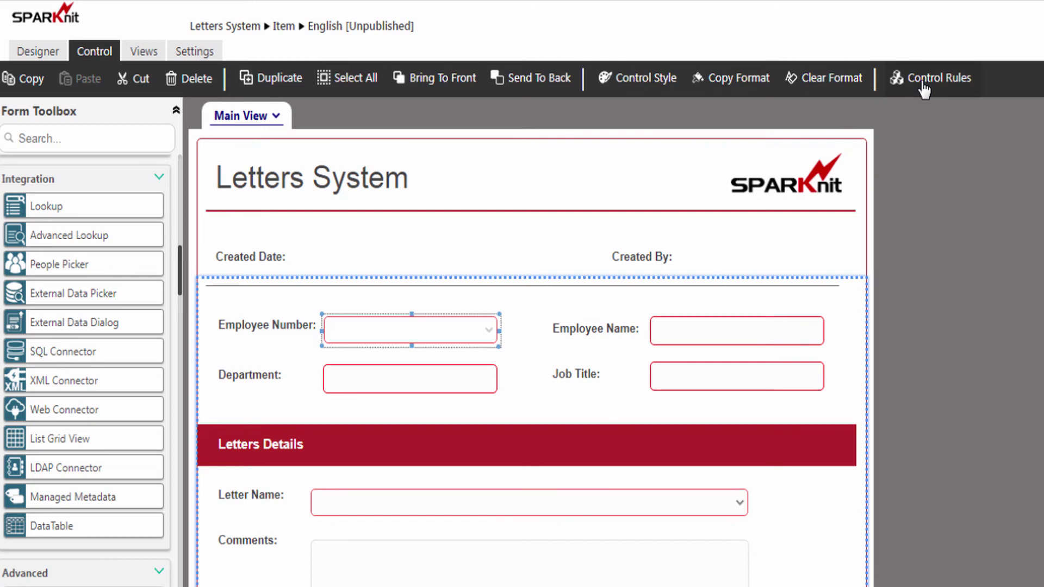
Open QueryRule1 of the Employee Number control to examine its condition and action code, and close it
{"action": "left_click", "coordinate": [923, 87]}
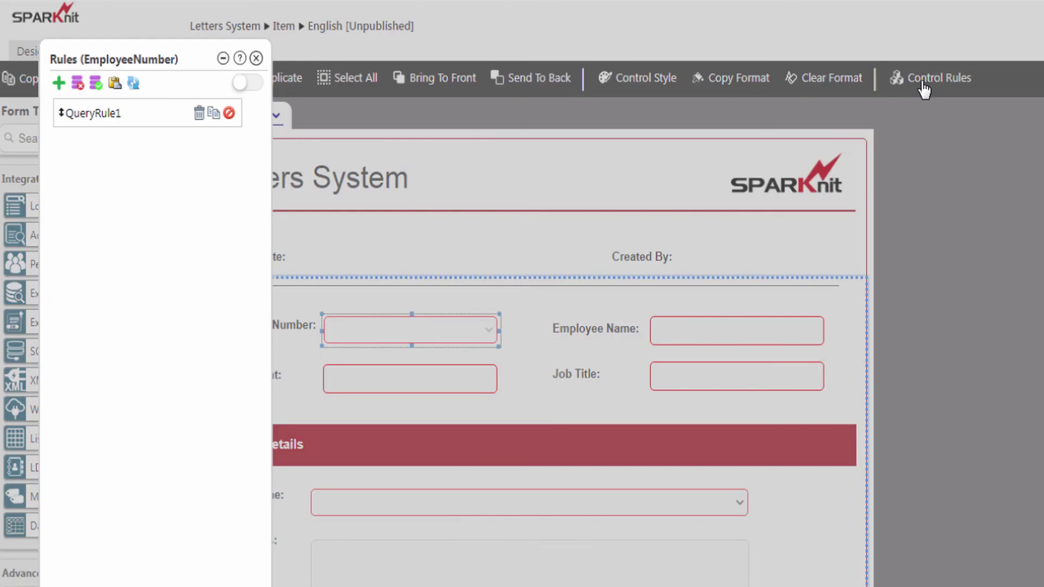
{"action": "left_click", "coordinate": [93, 114]}
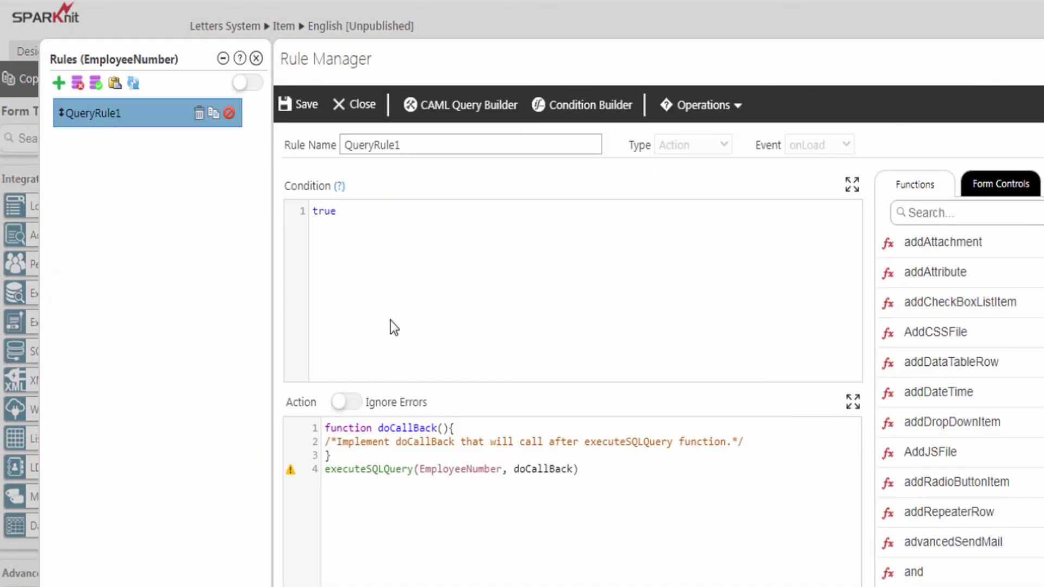
{"action": "left_click", "coordinate": [351, 104]}
{"action": "left_click", "coordinate": [256, 58]}
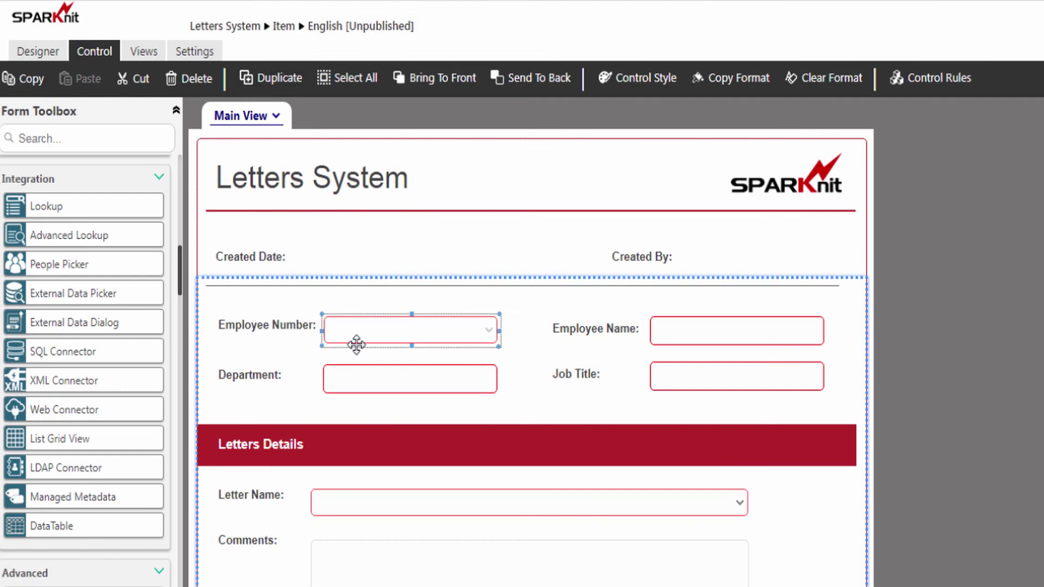
Preview the form, choose 001 as the Employee Number, and close the preview
{"action": "left_click", "coordinate": [37, 51]}
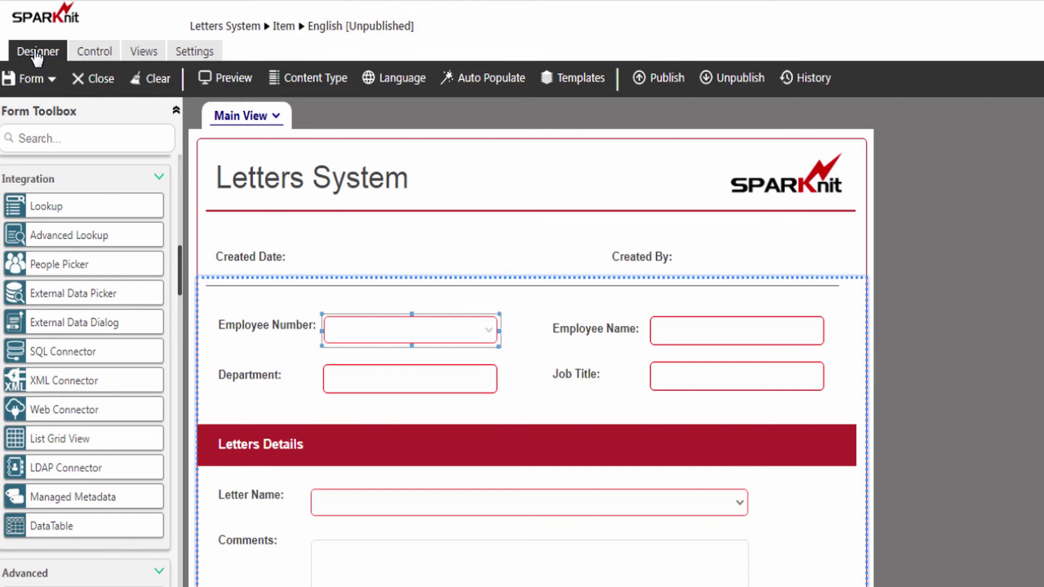
{"action": "left_click", "coordinate": [243, 80]}
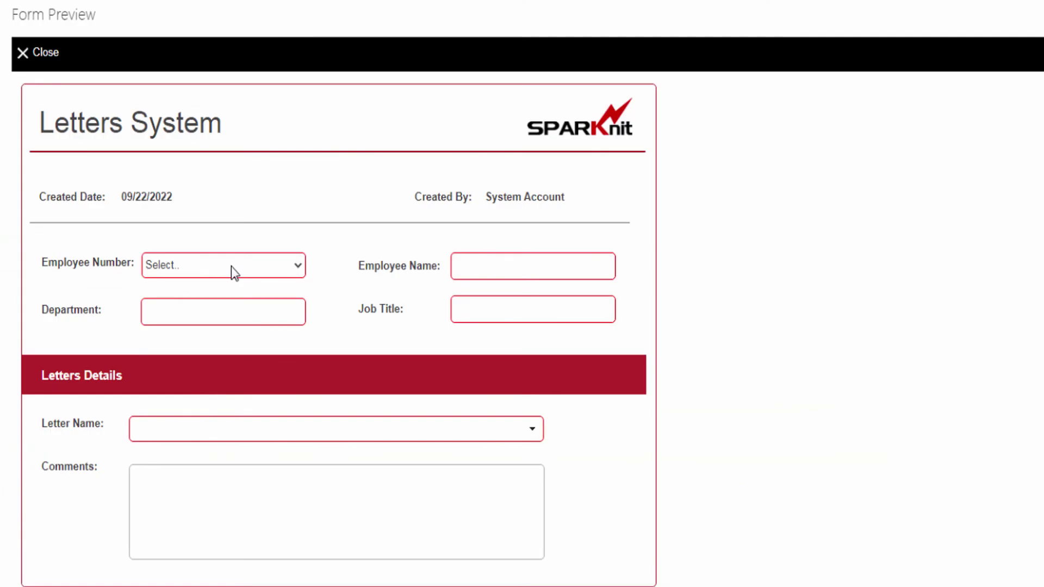
{"action": "left_click", "coordinate": [185, 267]}
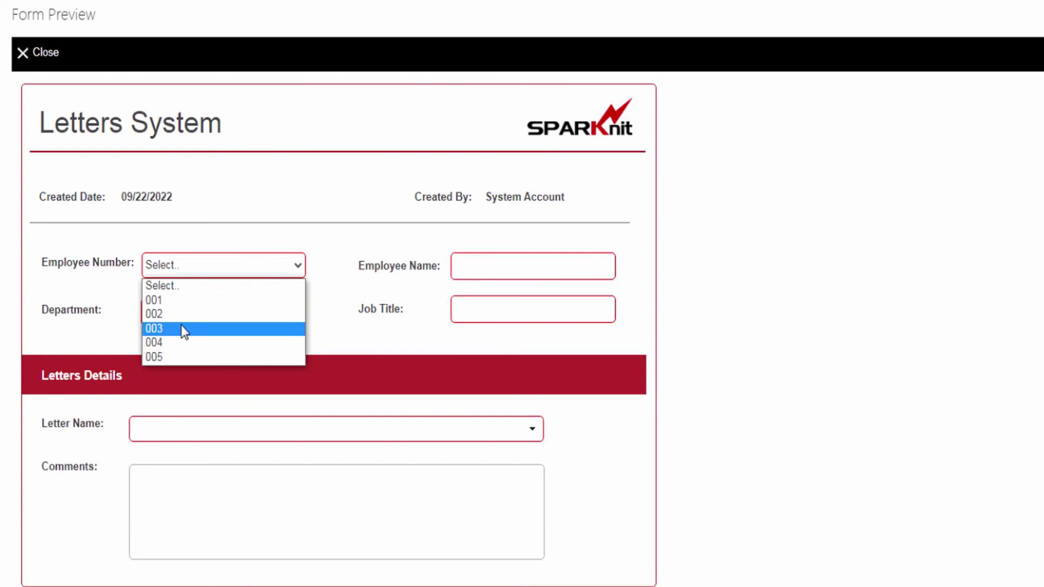
{"action": "left_click", "coordinate": [162, 299]}
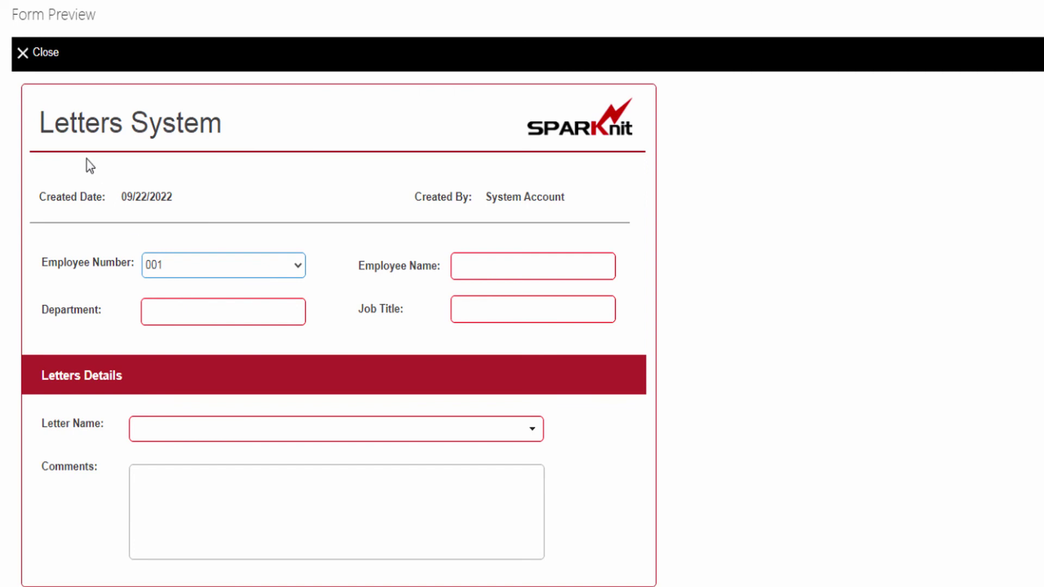
{"action": "left_click", "coordinate": [47, 63]}
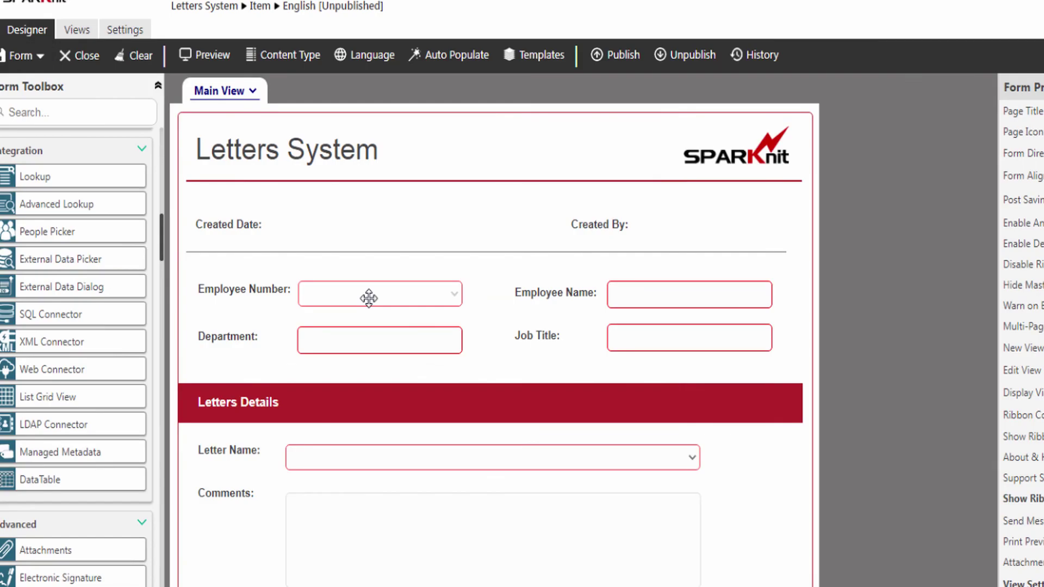
Add a new rule to the Employee Number control and name it getSQLData
{"action": "left_click", "coordinate": [369, 298]}
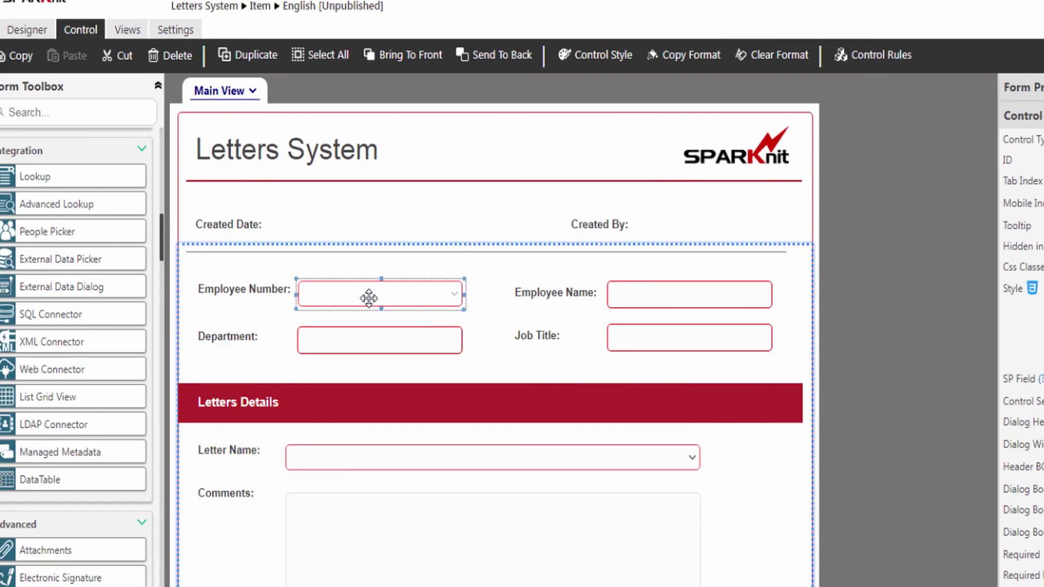
{"action": "left_click", "coordinate": [876, 60]}
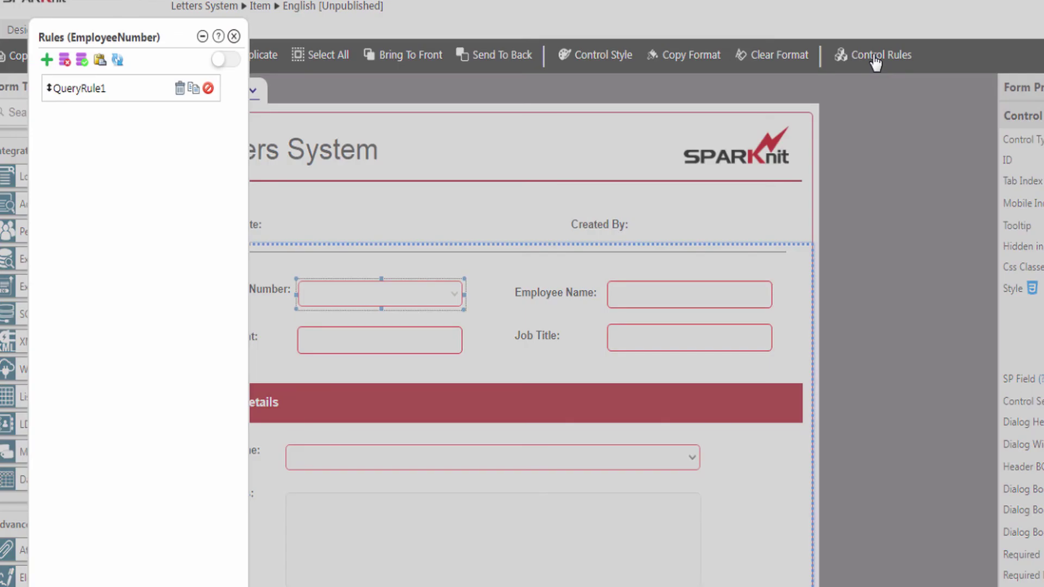
{"action": "left_click", "coordinate": [47, 60]}
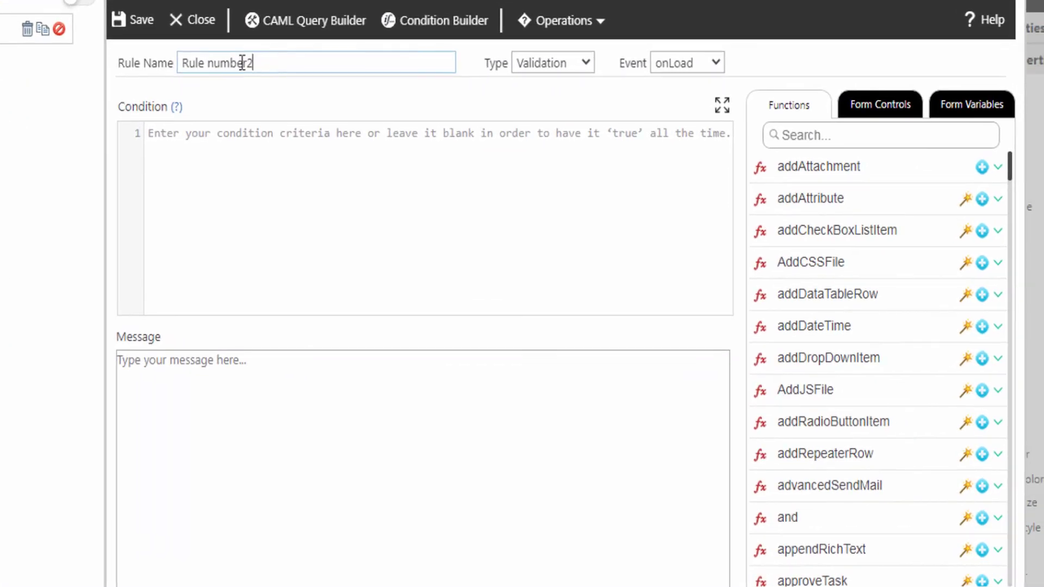
{"action": "left_click_drag", "start_coordinate": [384, 118], "coordinate": [308, 115]}
{"action": "type", "text": "getSQLData"}
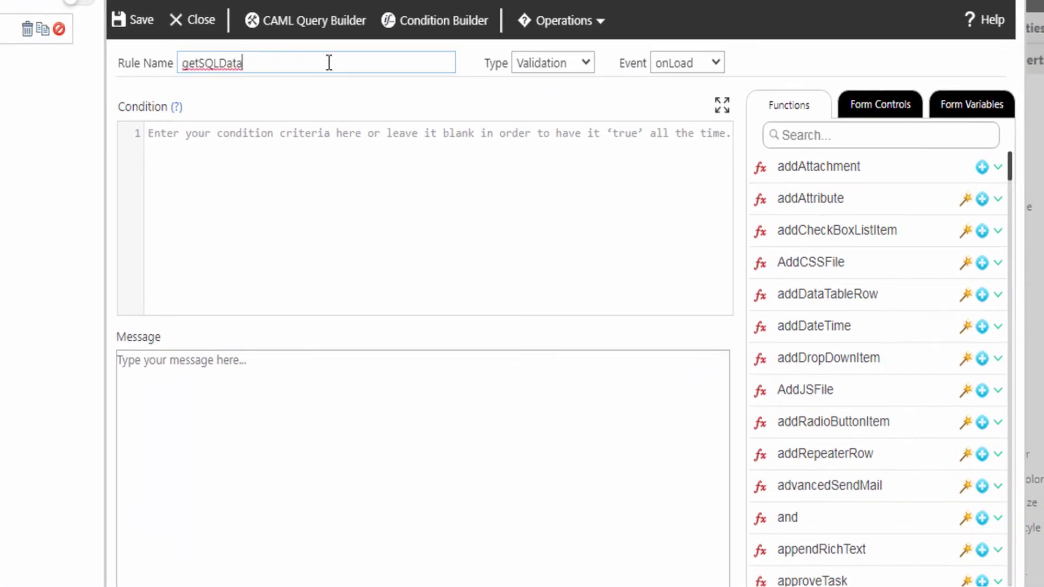
Make getSQLData an Action rule on the onChange event that executes only if the event is triggered on this control
{"action": "left_click", "coordinate": [530, 64]}
{"action": "left_click", "coordinate": [532, 101]}
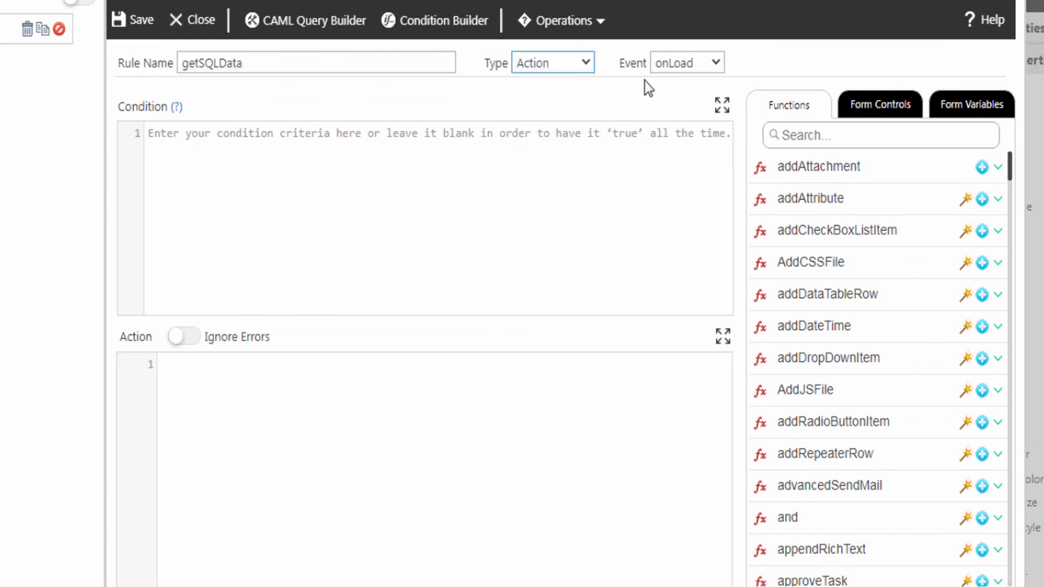
{"action": "left_click", "coordinate": [674, 64]}
{"action": "left_click", "coordinate": [680, 117]}
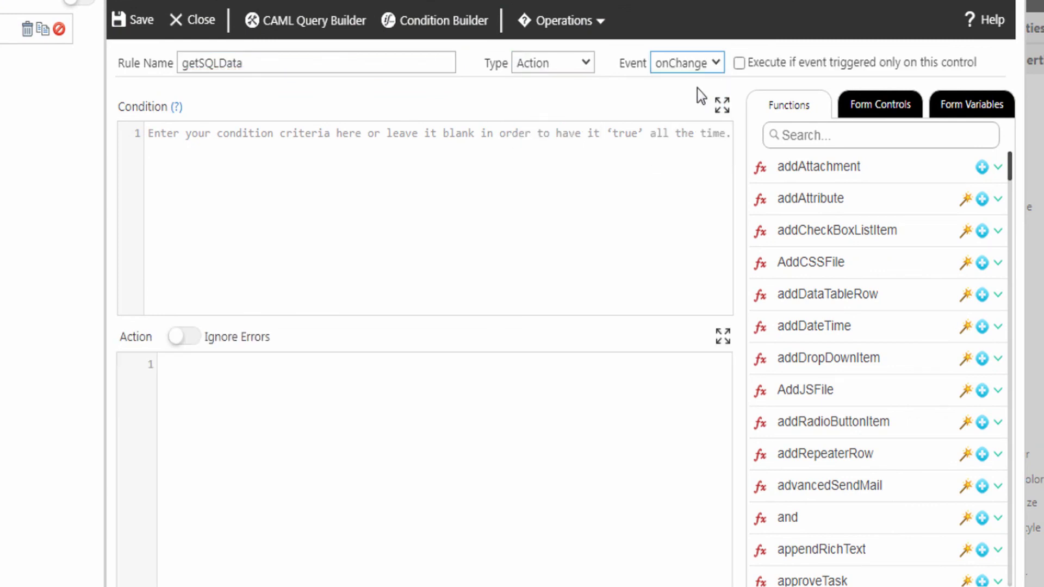
{"action": "left_click", "coordinate": [739, 63]}
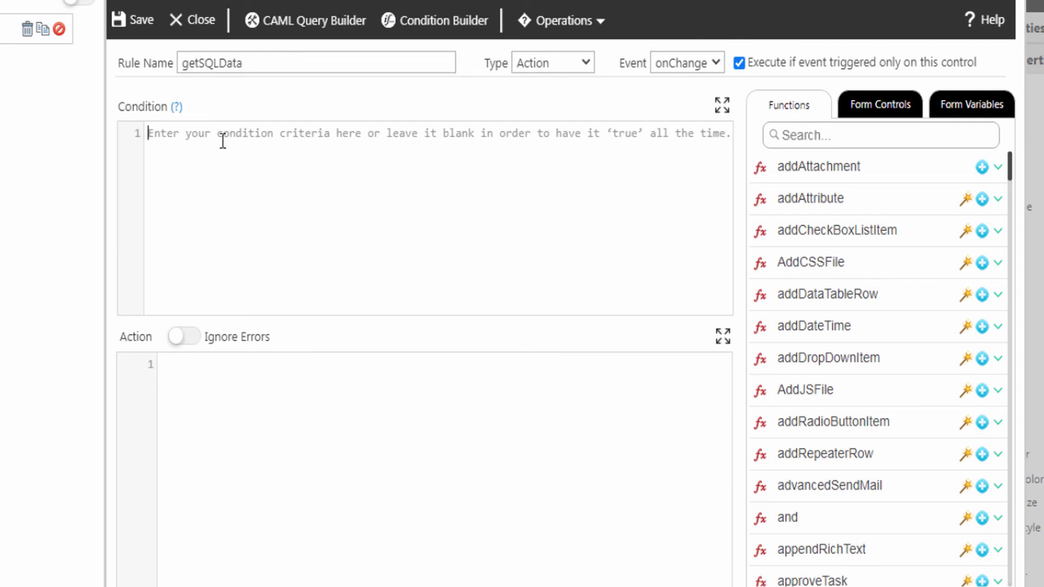
Set the rule's condition to EmployeeNumber!='' using the EmployeeNumber form control
{"action": "left_click", "coordinate": [183, 136]}
{"action": "left_click", "coordinate": [873, 110]}
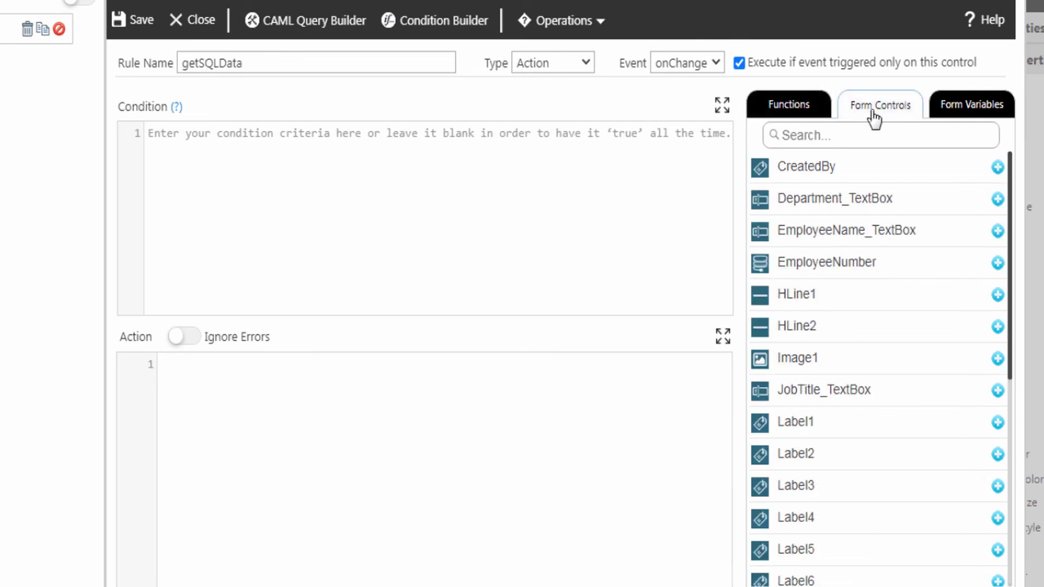
{"action": "left_click", "coordinate": [998, 263]}
{"action": "type", "text": "!=''"}
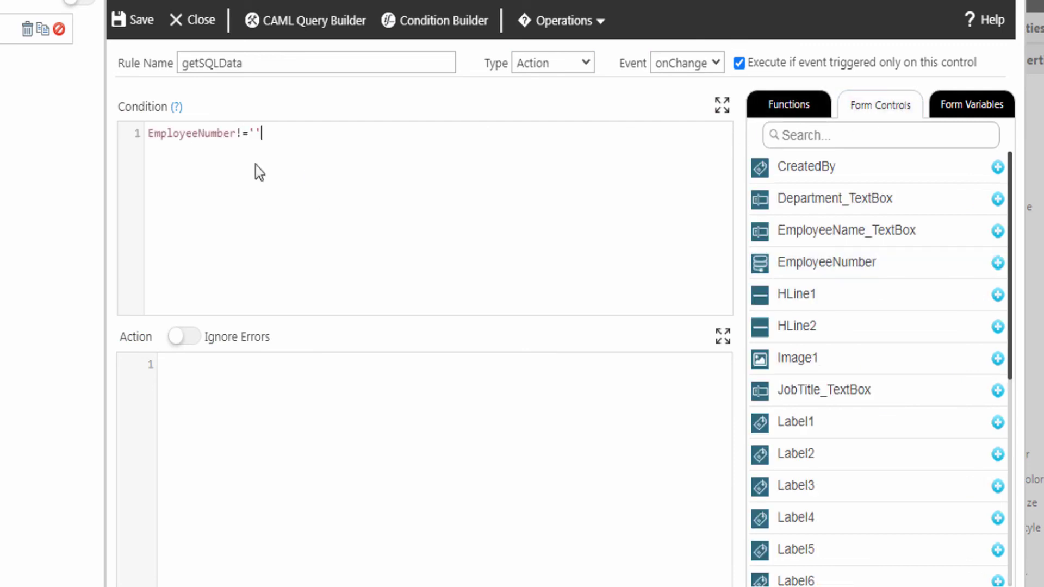
Find the setValue function, view its description, and insert it into the rule's action code
{"action": "left_click", "coordinate": [179, 364]}
{"action": "left_click", "coordinate": [780, 111]}
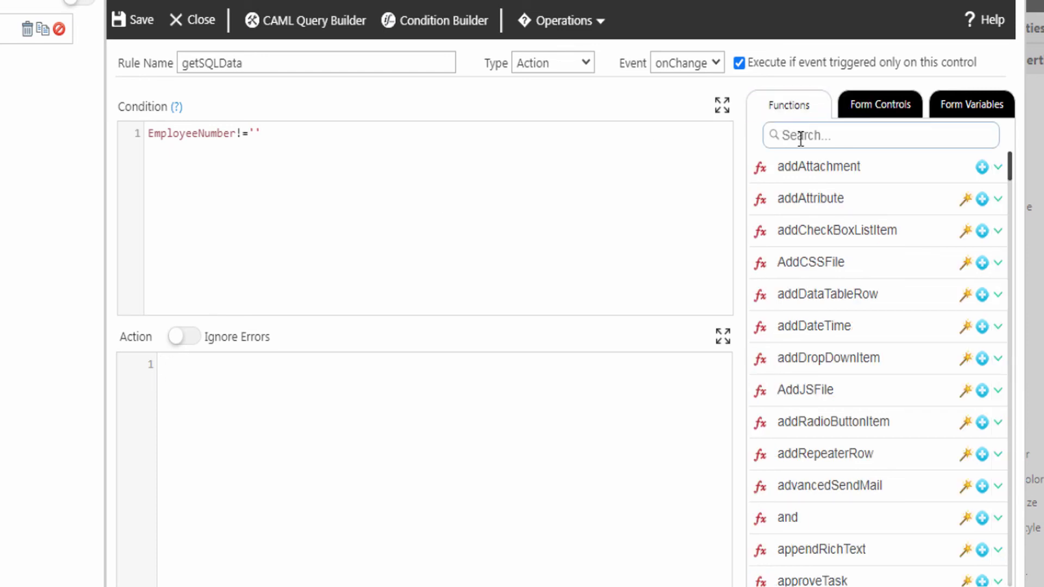
{"action": "left_click", "coordinate": [786, 136]}
{"action": "type", "text": "setValue"}
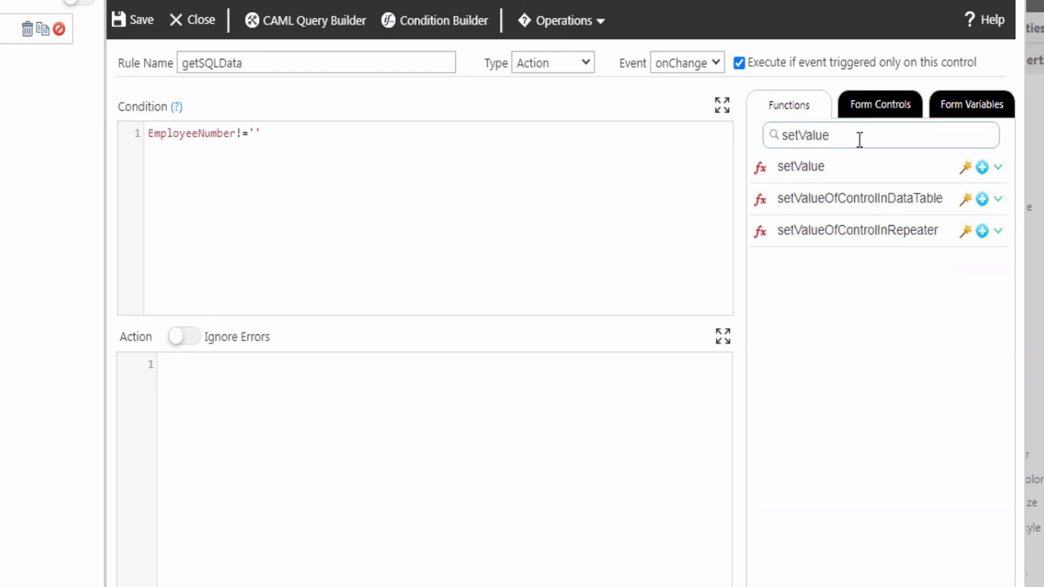
{"action": "left_click", "coordinate": [998, 167]}
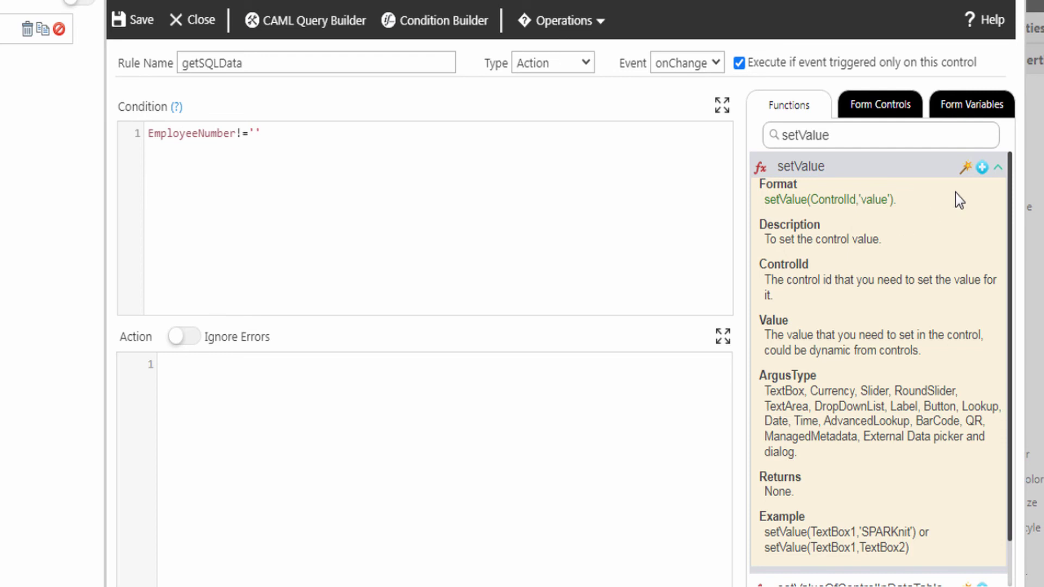
{"action": "left_click", "coordinate": [982, 169]}
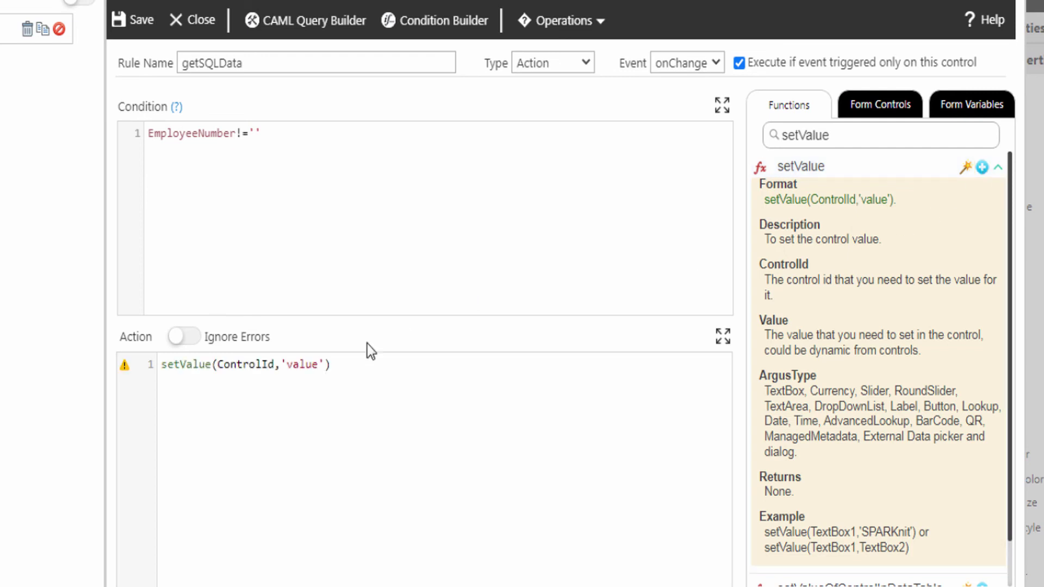
Replace the ControlId argument of setValue with EmployeeName_TextBox
{"action": "double_click", "coordinate": [262, 364]}
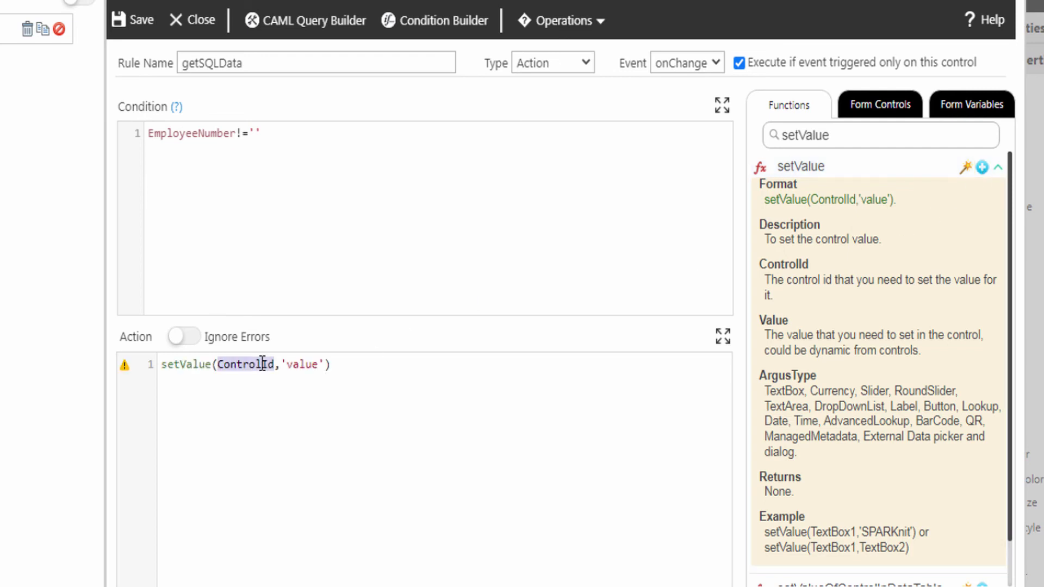
{"action": "left_click", "coordinate": [870, 111]}
{"action": "left_click", "coordinate": [997, 231]}
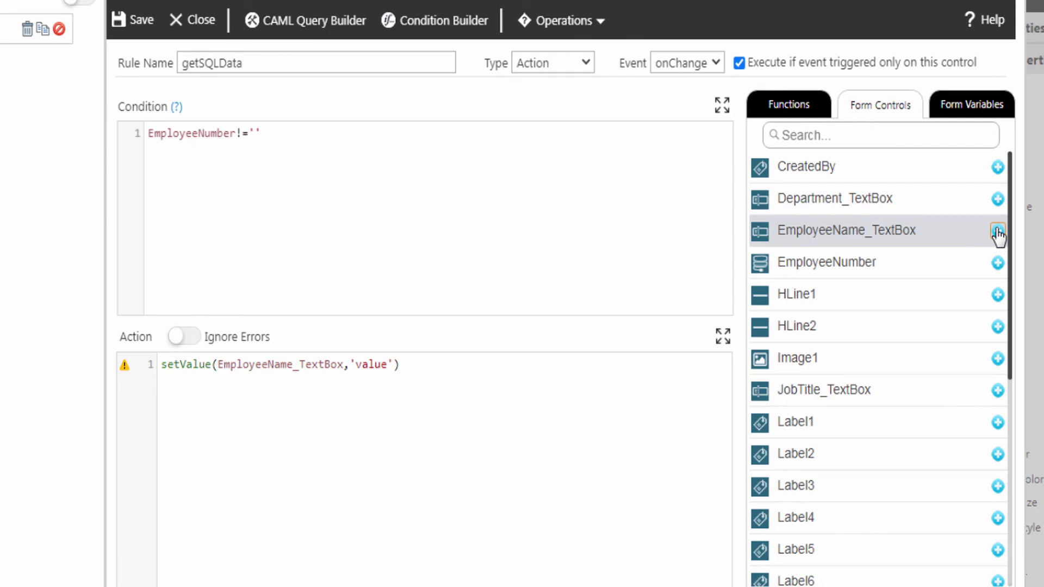
Replace setValue's 'value' argument with the getSQLData function after viewing that function's description
{"action": "left_click_drag", "start_coordinate": [350, 364], "coordinate": [394, 364]}
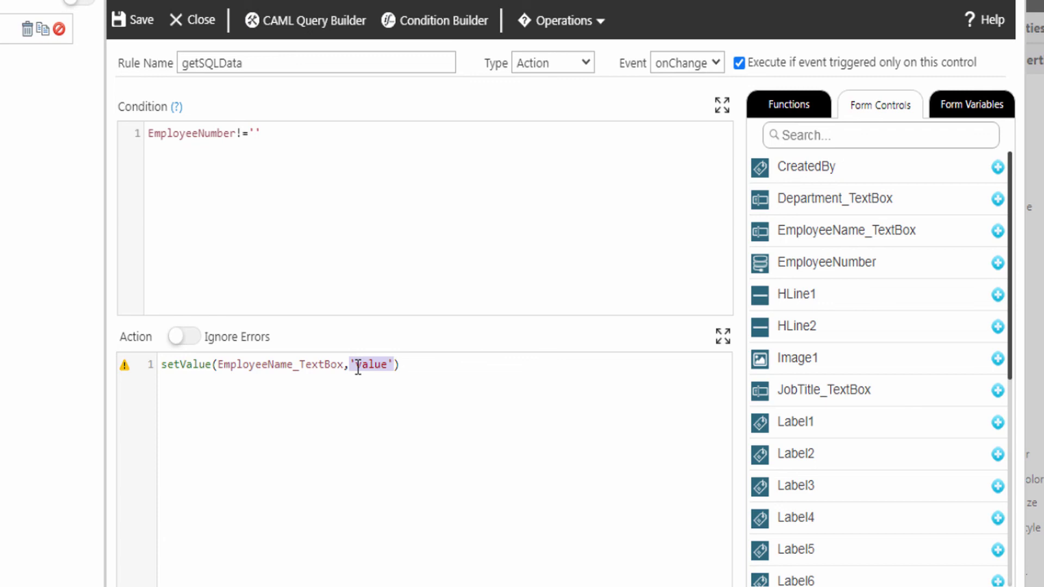
{"action": "left_click", "coordinate": [787, 108]}
{"action": "left_click_drag", "start_coordinate": [837, 136], "coordinate": [780, 136]}
{"action": "type", "text": "GetSQLData"}
{"action": "left_click", "coordinate": [998, 168]}
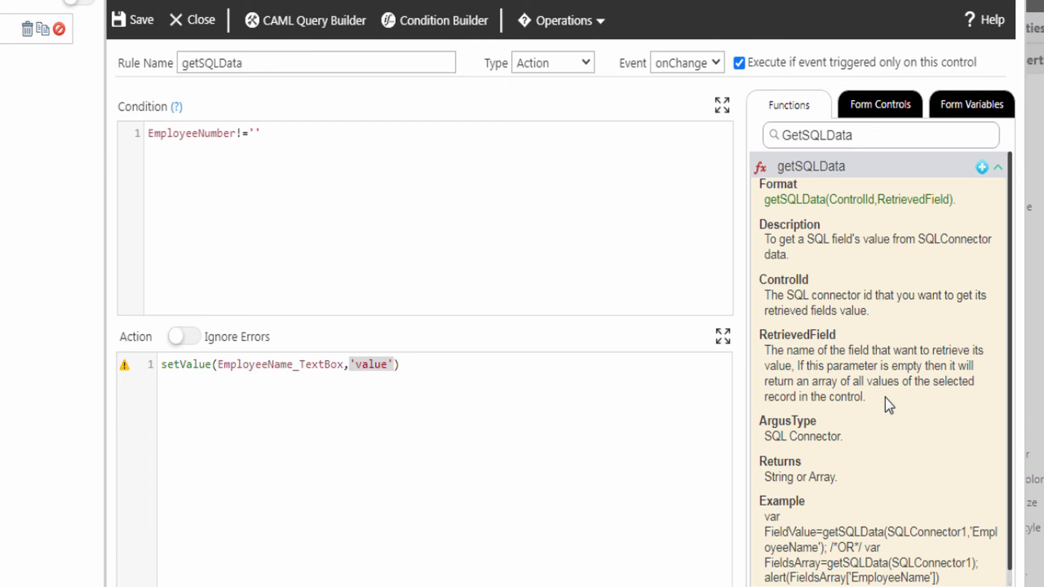
{"action": "left_click", "coordinate": [982, 167]}
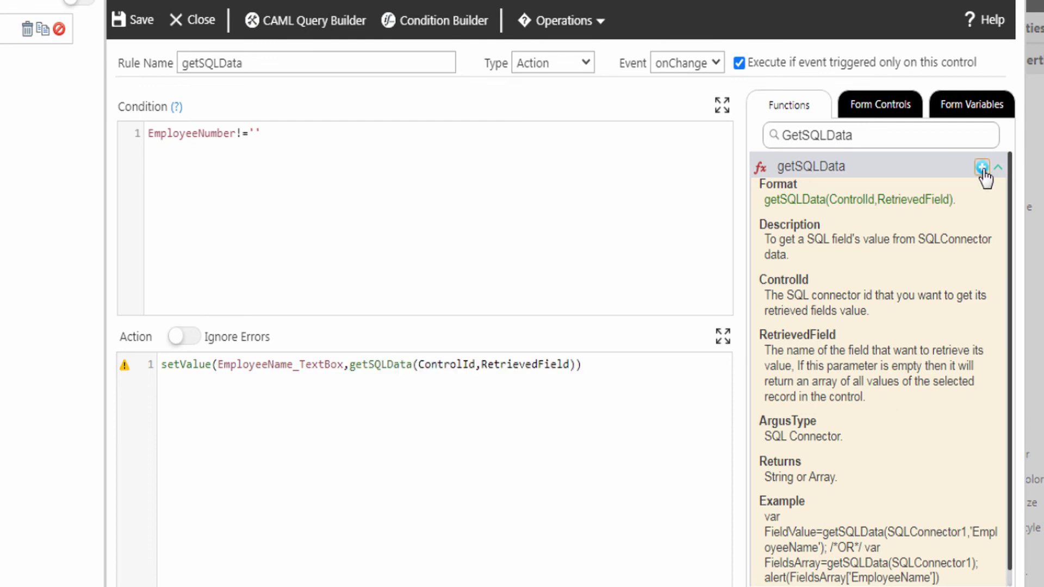
Set getSQLData's arguments to the EmployeeNumber control and 'Employee_Name', and end the setValue line with a semicolon
{"action": "double_click", "coordinate": [448, 364]}
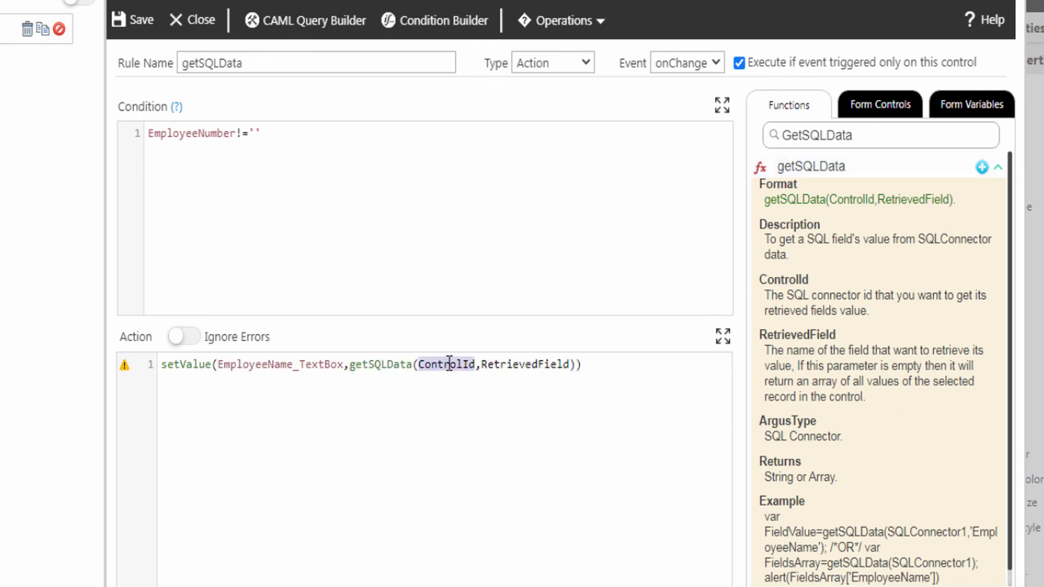
{"action": "left_click", "coordinate": [879, 114]}
{"action": "left_click", "coordinate": [997, 263]}
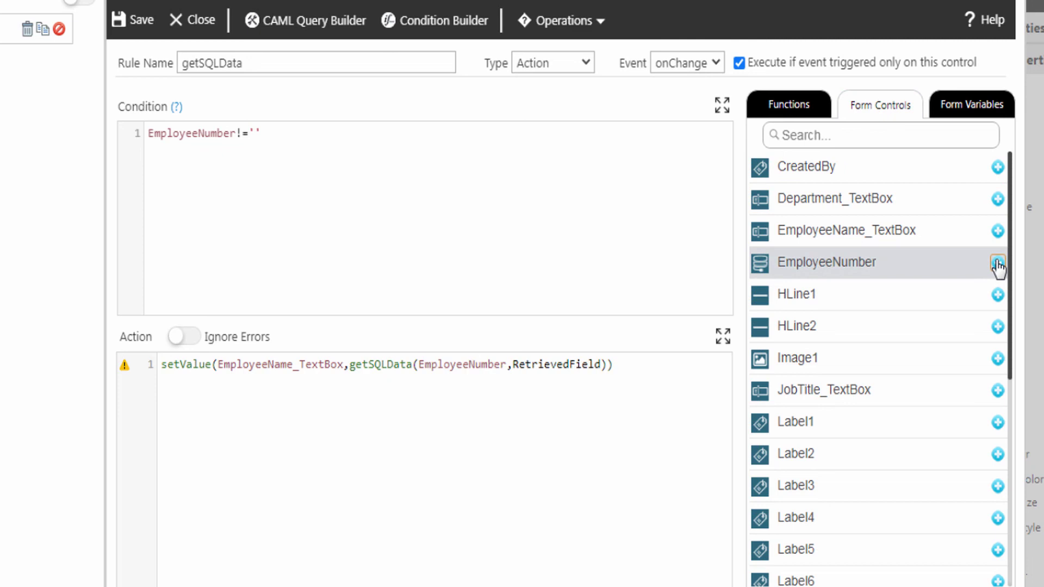
{"action": "double_click", "coordinate": [541, 364]}
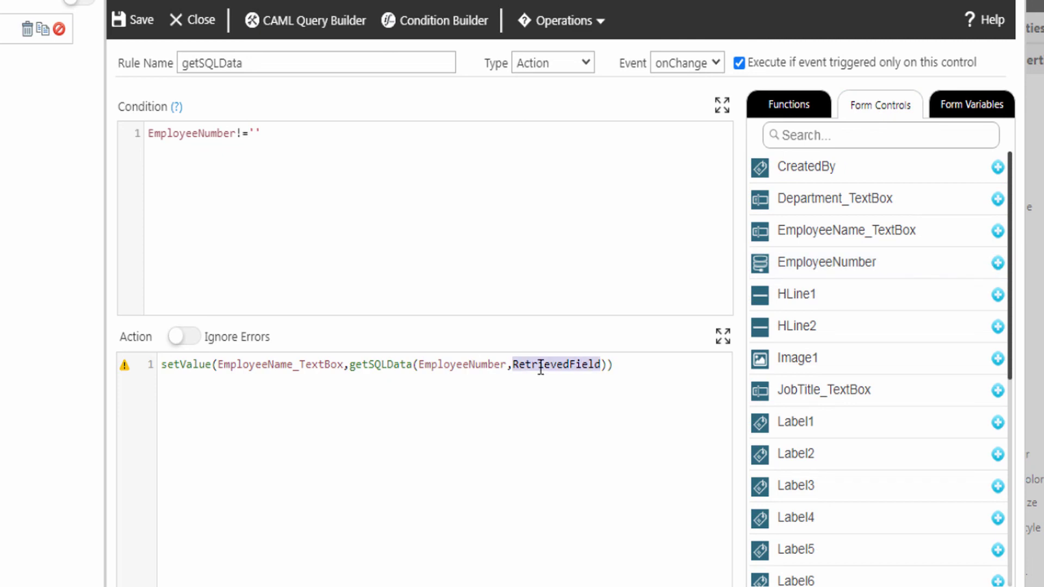
{"action": "type", "text": "'Employee_Name'"}
{"action": "left_click", "coordinate": [625, 365]}
{"action": "type", "text": ";"}
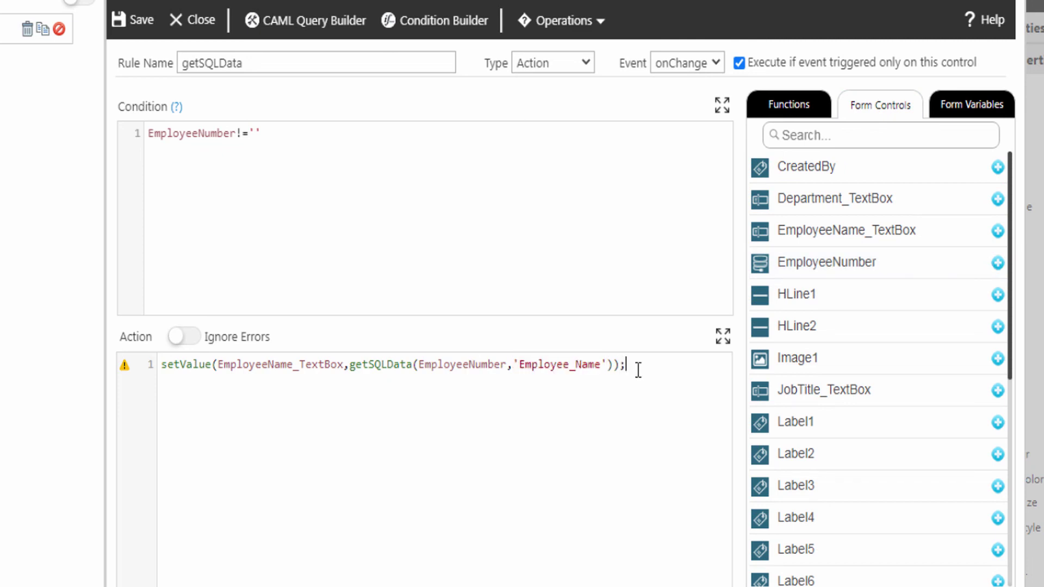
Add setValue lines filling Department_TextBox from 'Department' and JobTitle_TextBox from 'Job_Title' via getSQLData with EmployeeNumber, and save the rule
{"action": "key", "text": "Return"}
{"action": "type", "text": "setValue(Department_TextBox,getSQLData(EmployeeNumber,'Department'));"}
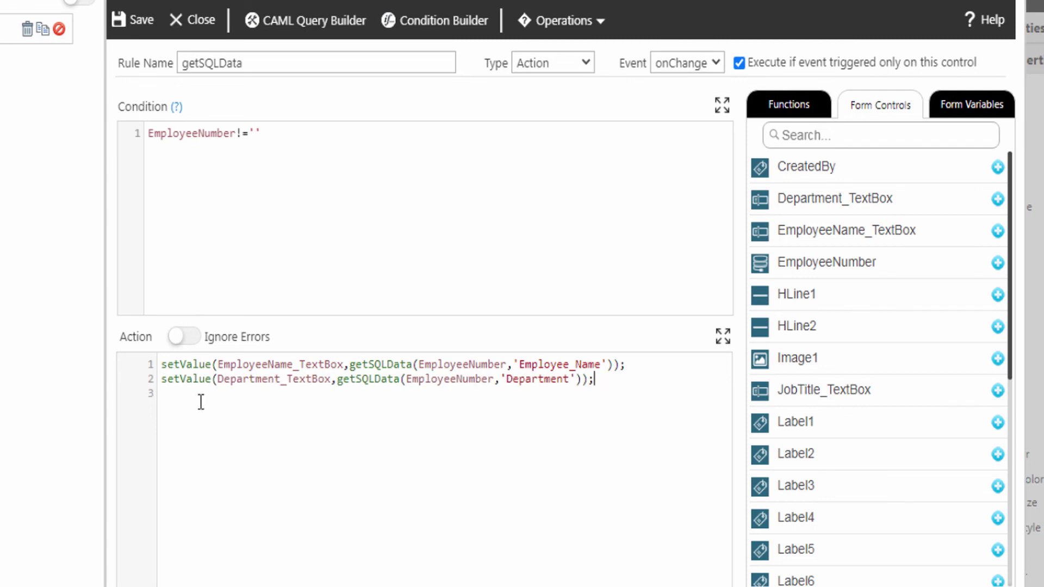
{"action": "key", "text": "Return"}
{"action": "type", "text": "setValue(JobTitle_TextBox,getSQLData(EmployeeNumber,'Job_Title'));"}
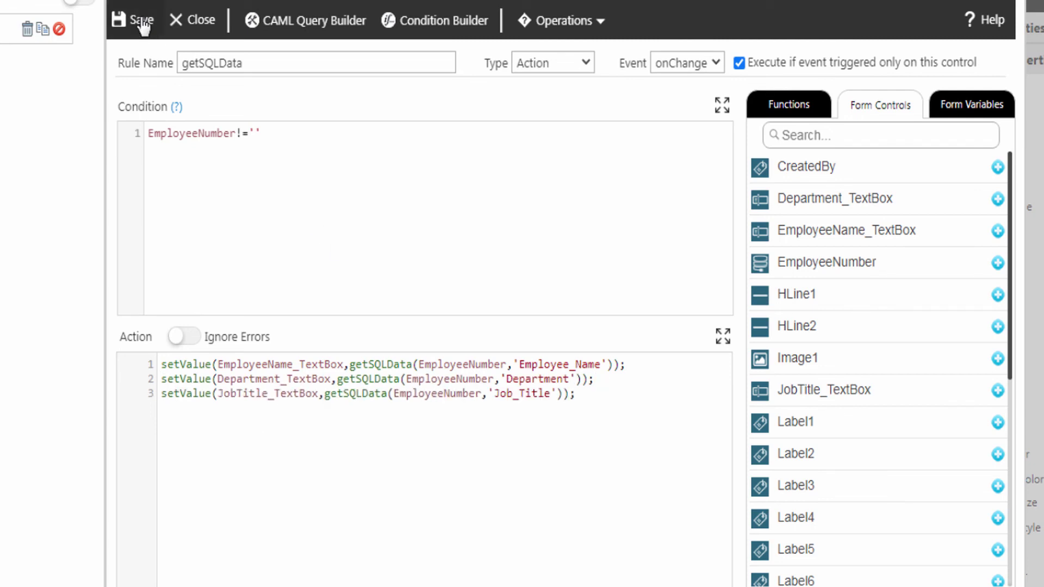
{"action": "left_click", "coordinate": [142, 25]}
{"action": "left_click", "coordinate": [250, 21]}
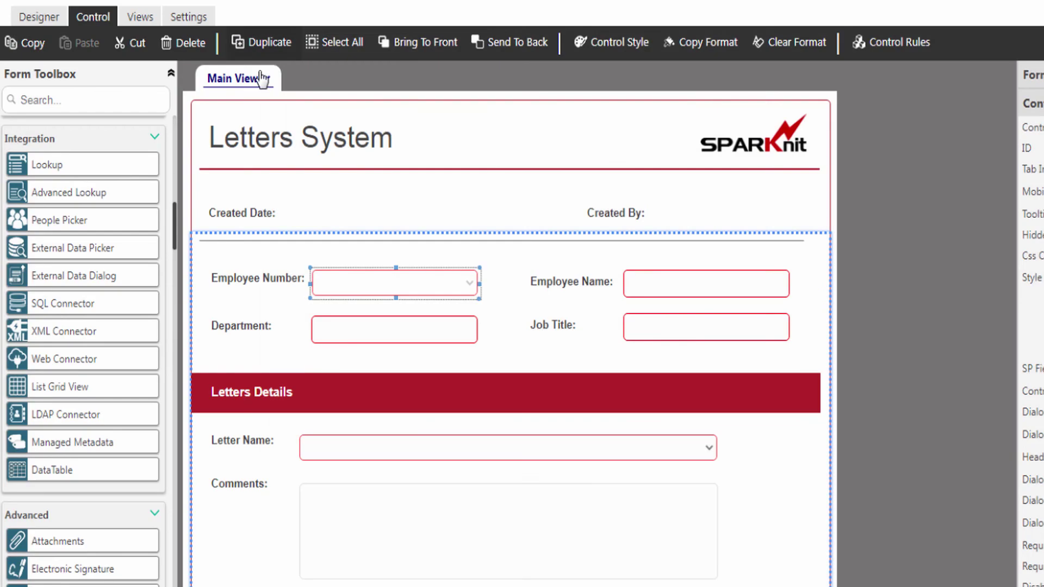
Preview the form, choose the first employee number to test the auto-filled details, and close the preview
{"action": "left_click", "coordinate": [40, 16]}
{"action": "left_click", "coordinate": [218, 43]}
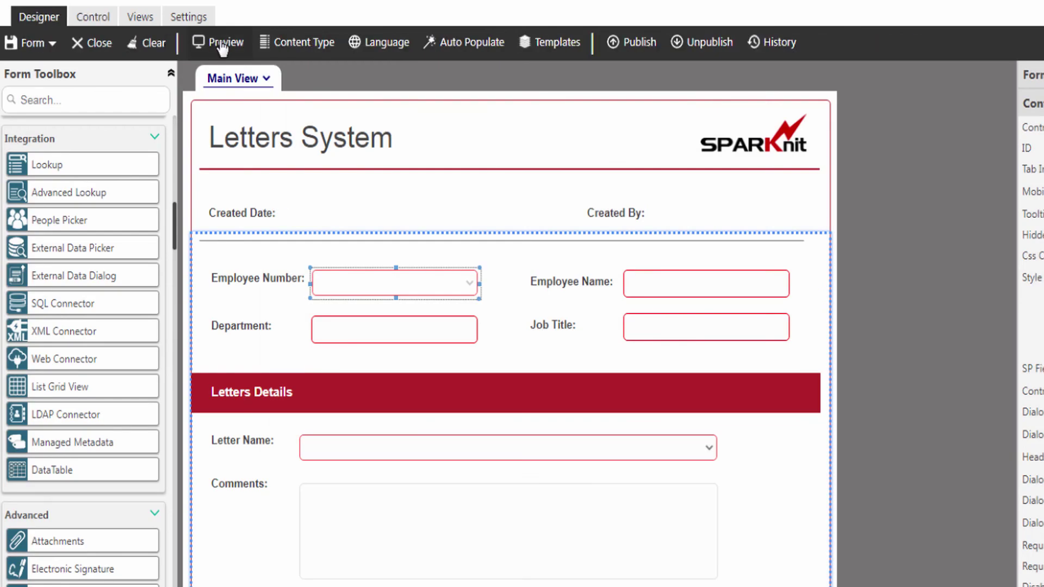
{"action": "left_click", "coordinate": [242, 271]}
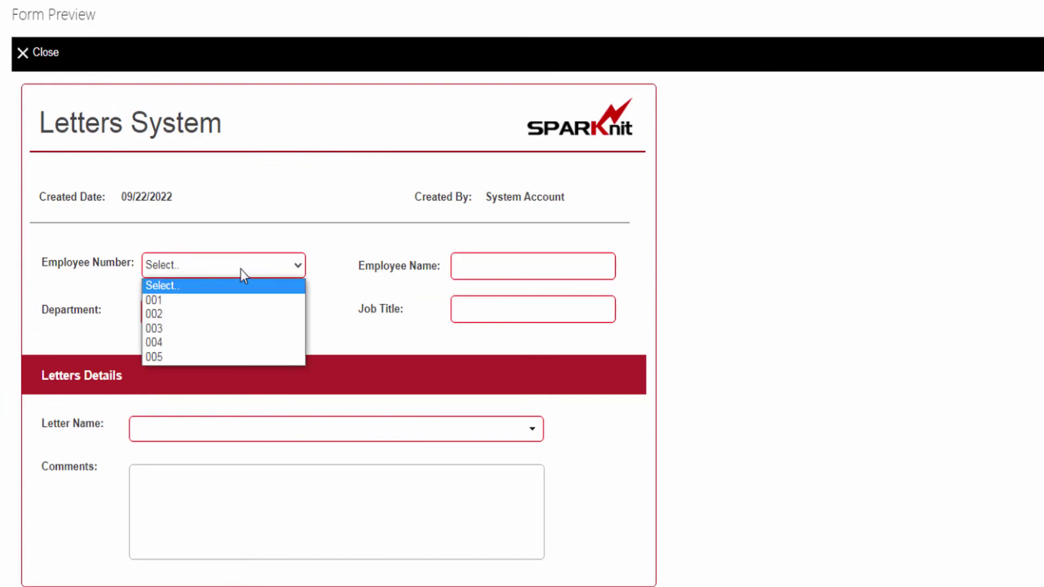
{"action": "left_click", "coordinate": [171, 301]}
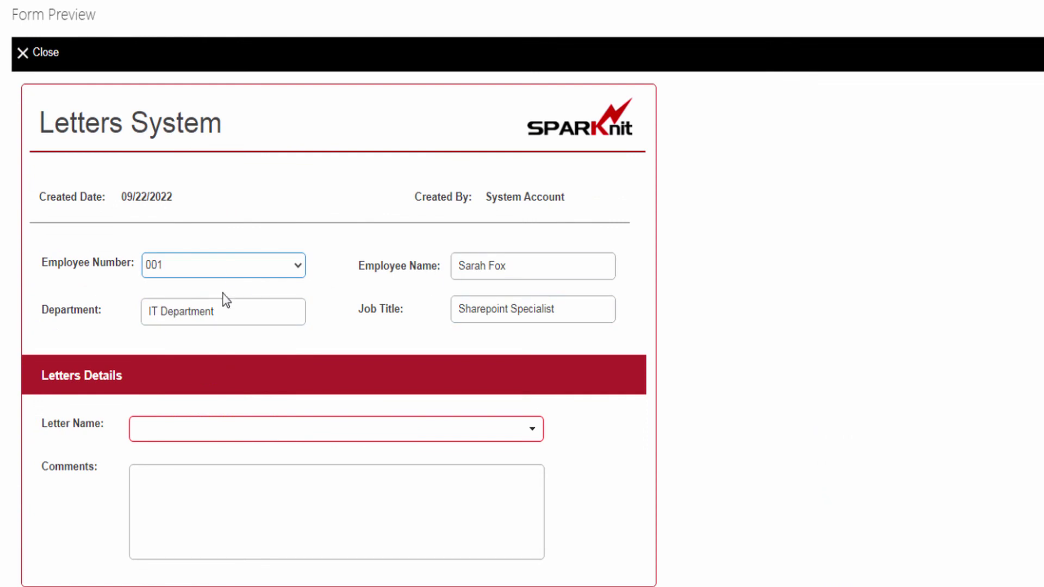
{"action": "left_click", "coordinate": [288, 284]}
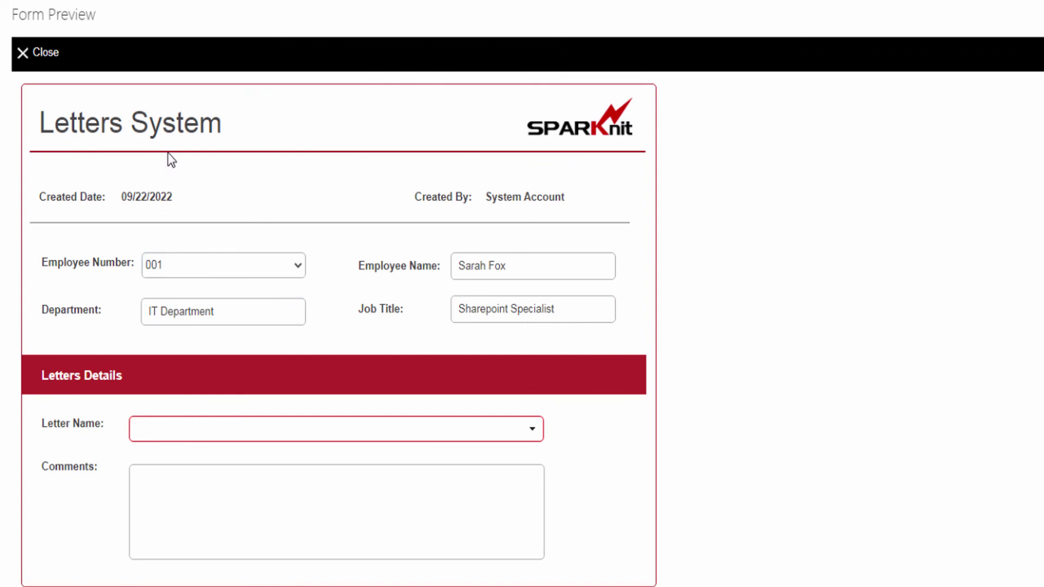
{"action": "left_click", "coordinate": [46, 54]}
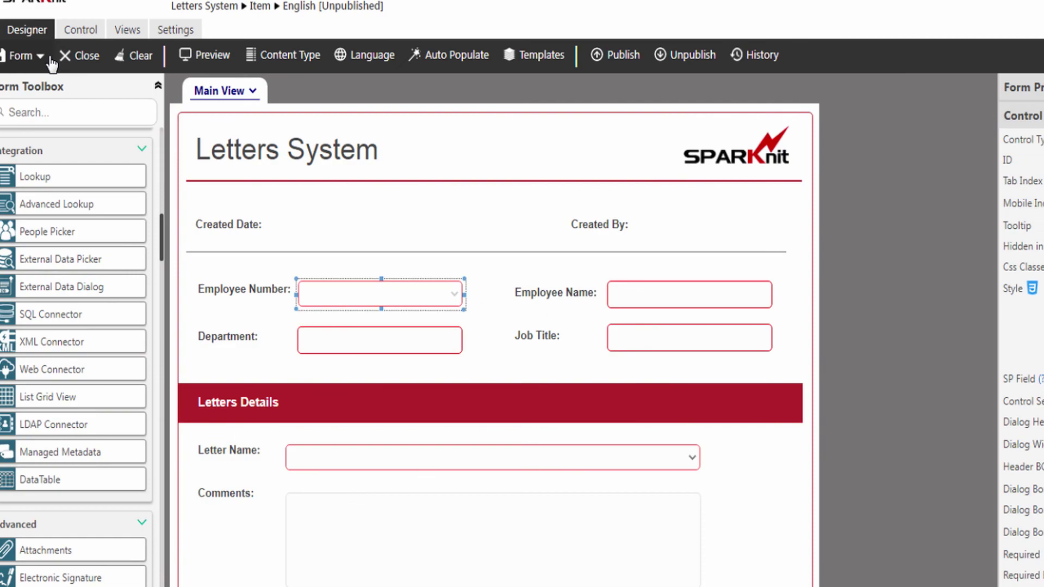
Examine the form control, form variable and static sources available for the Where condition in the Employee Number connector's settings
{"action": "left_click", "coordinate": [410, 266]}
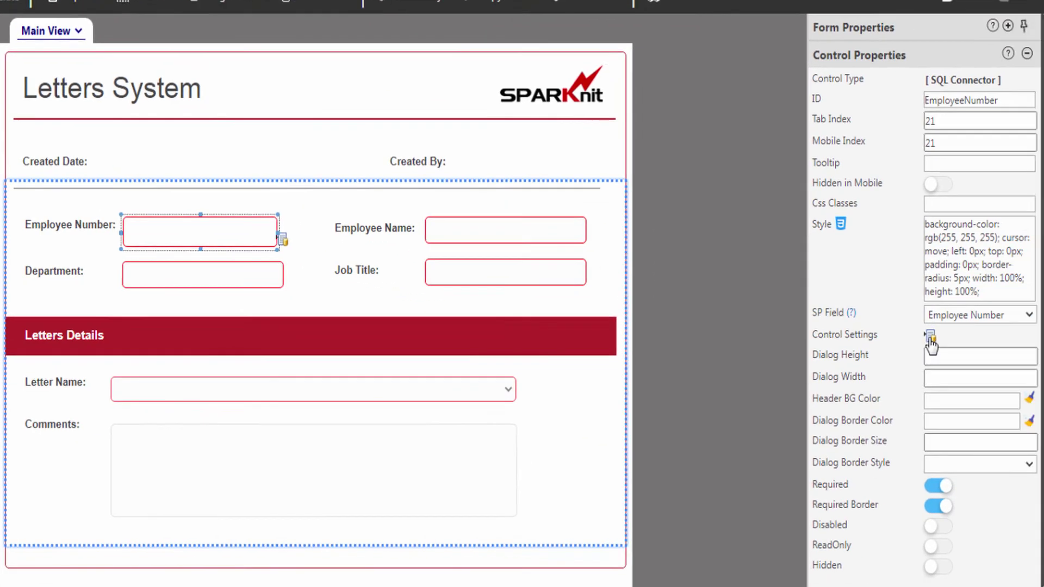
{"action": "left_click", "coordinate": [955, 346]}
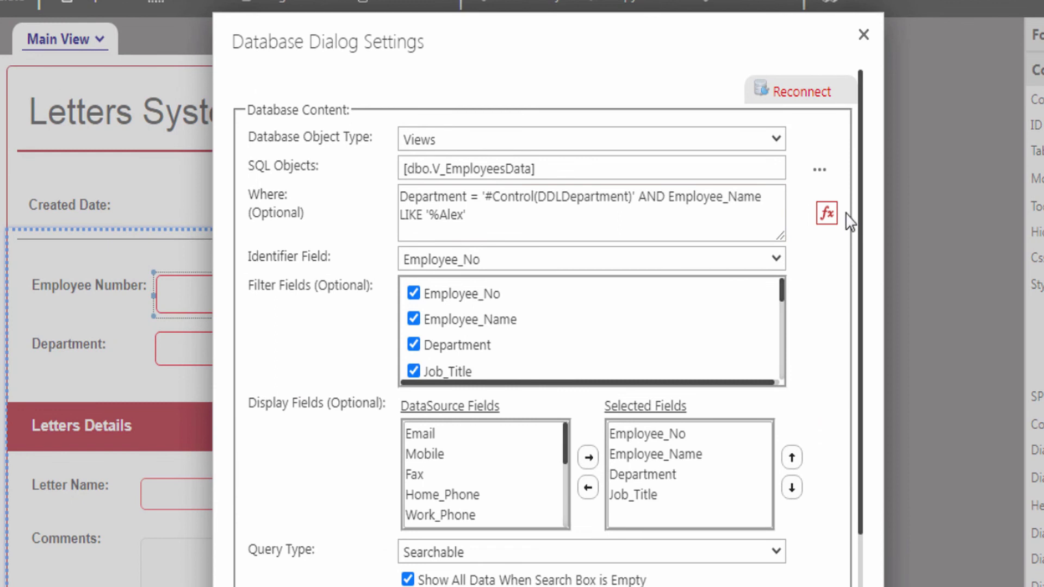
{"action": "left_click", "coordinate": [829, 217]}
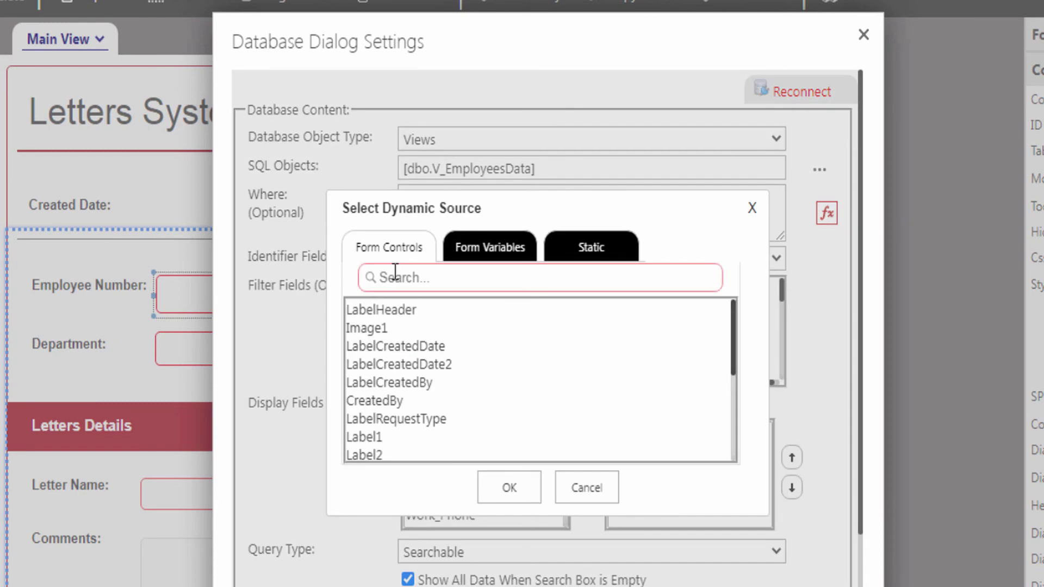
{"action": "left_click", "coordinate": [479, 254]}
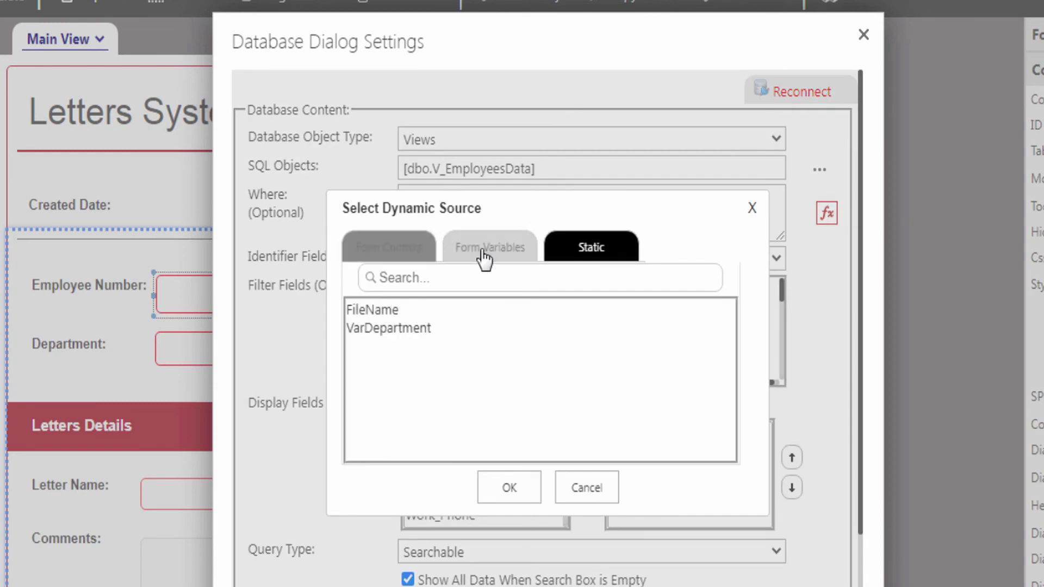
{"action": "left_click", "coordinate": [584, 256]}
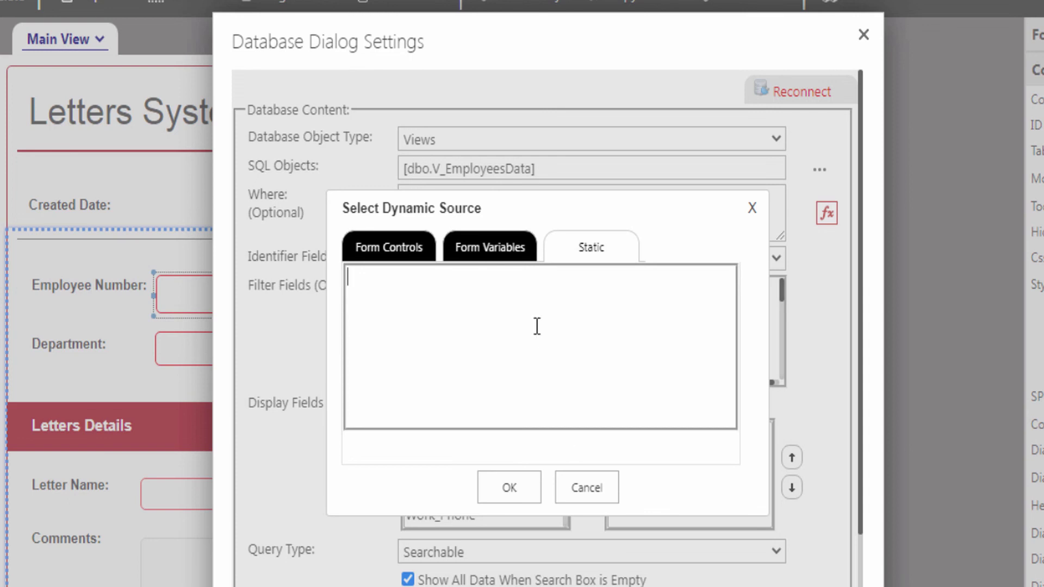
{"action": "left_click", "coordinate": [579, 491]}
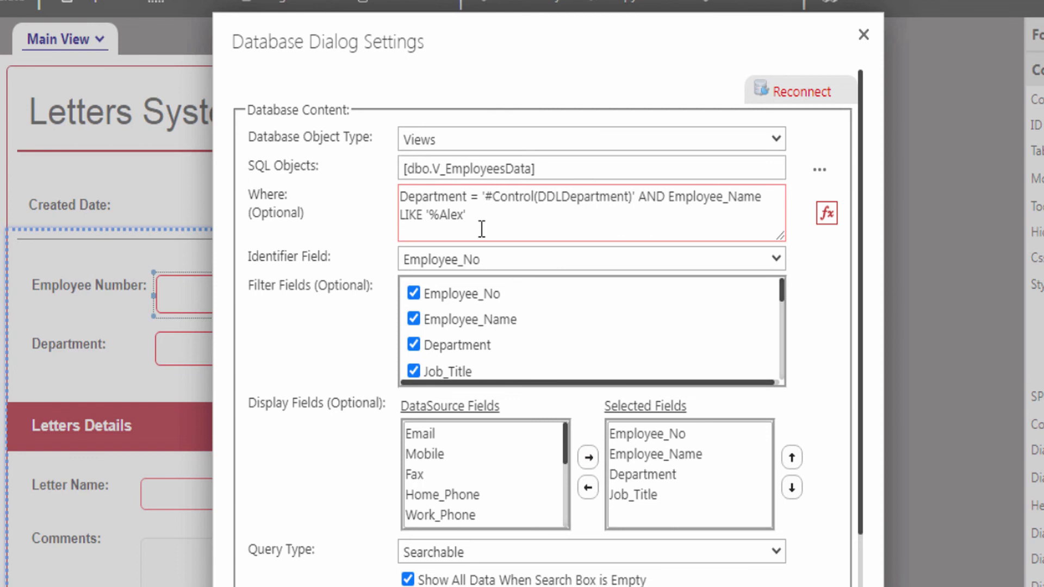
Replace the Employee Number connector's Where condition with Department = 'HR Department' and confirm the settings
{"action": "key", "text": "ctrl+a"}
{"action": "key", "text": "BackSpace"}
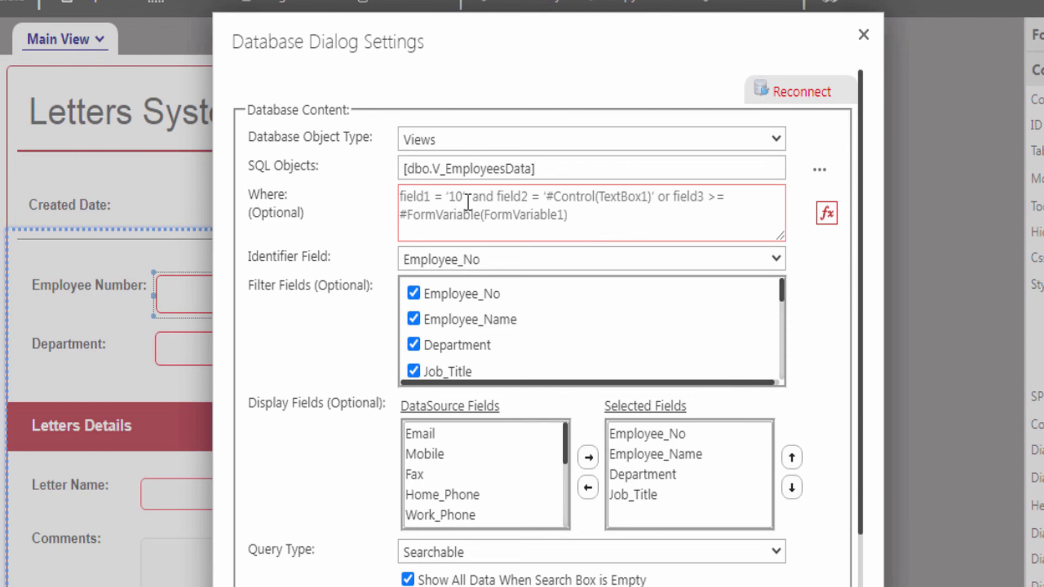
{"action": "type", "text": "Department =  'HR Department'"}
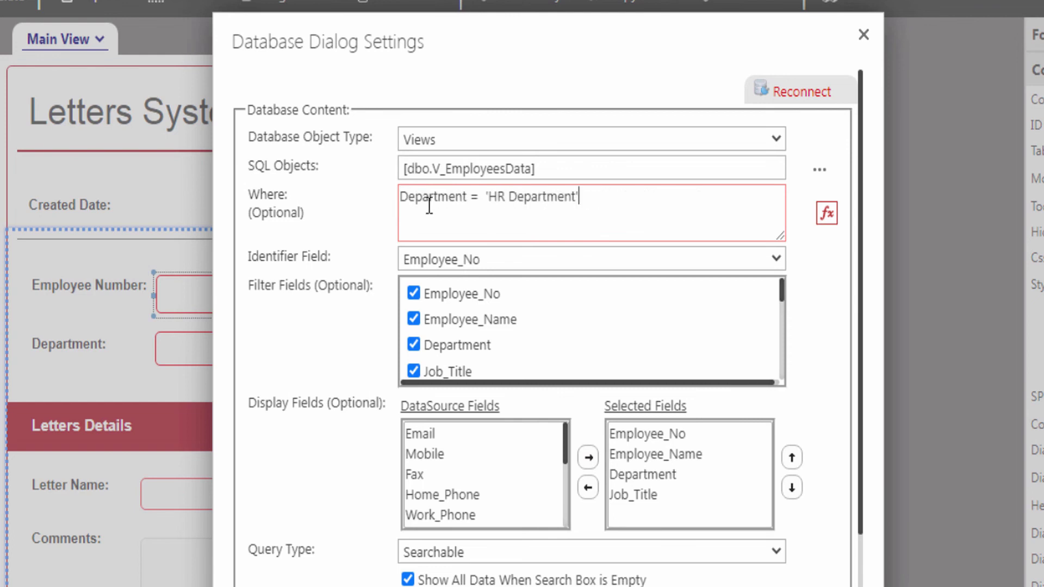
{"action": "scroll", "coordinate": [700, 553], "scroll_direction": "down", "scroll_amount": 3}
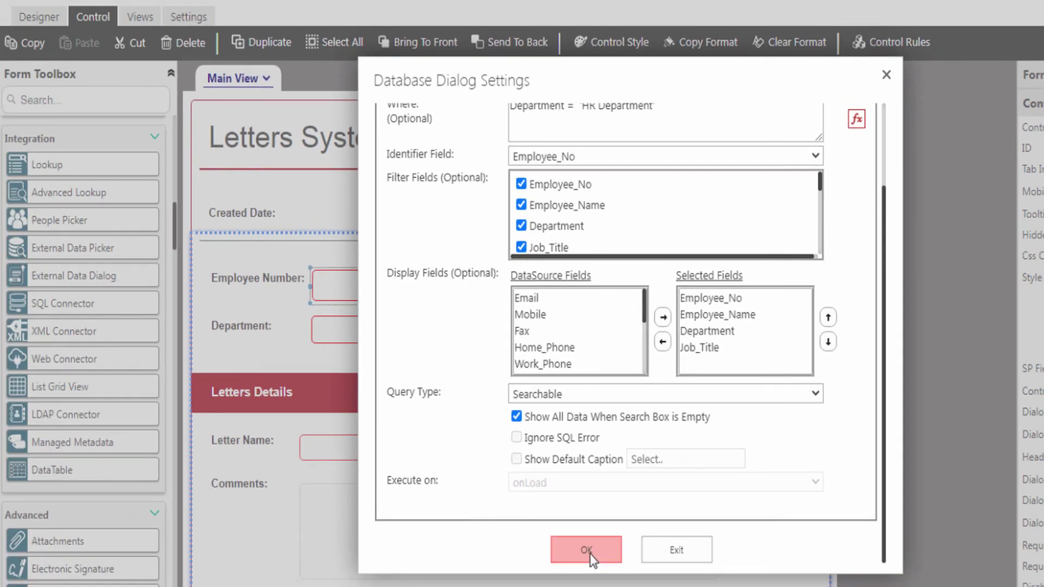
{"action": "left_click", "coordinate": [589, 554]}
Preview the form, view the records offered by the Employee Number search dialog, and close the preview
{"action": "left_click", "coordinate": [41, 19]}
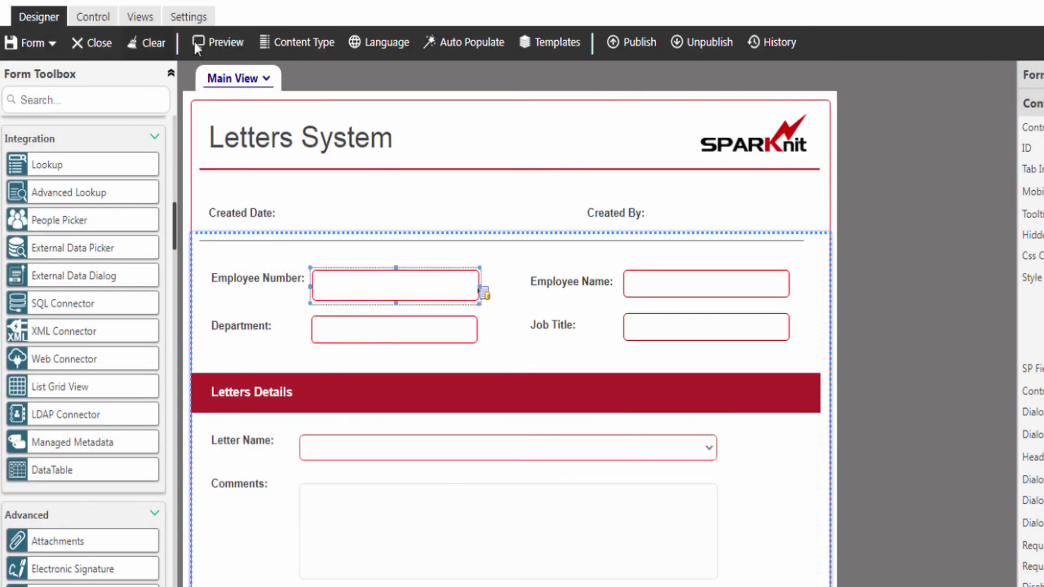
{"action": "left_click", "coordinate": [230, 45]}
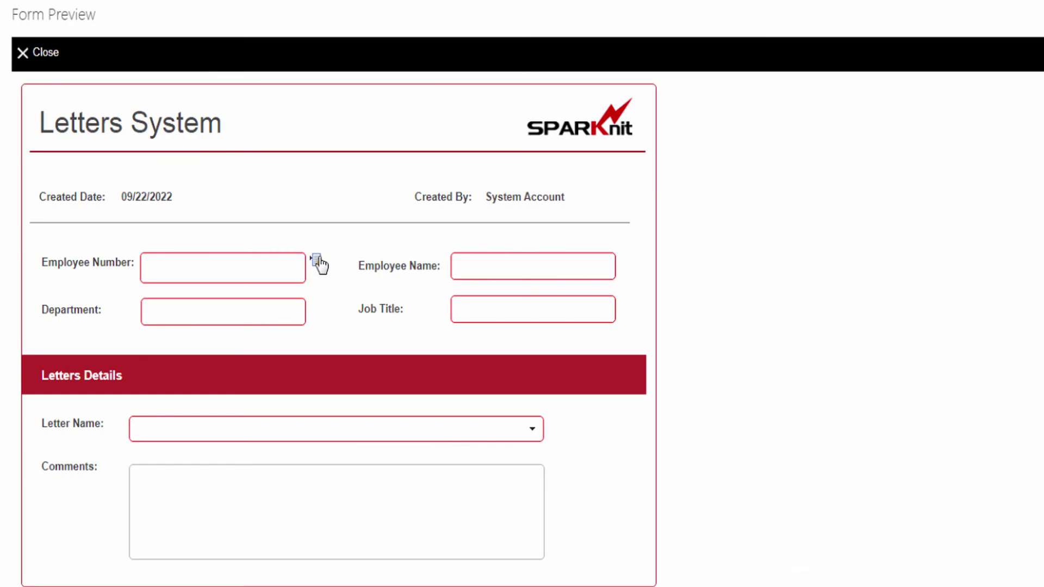
{"action": "left_click", "coordinate": [319, 263]}
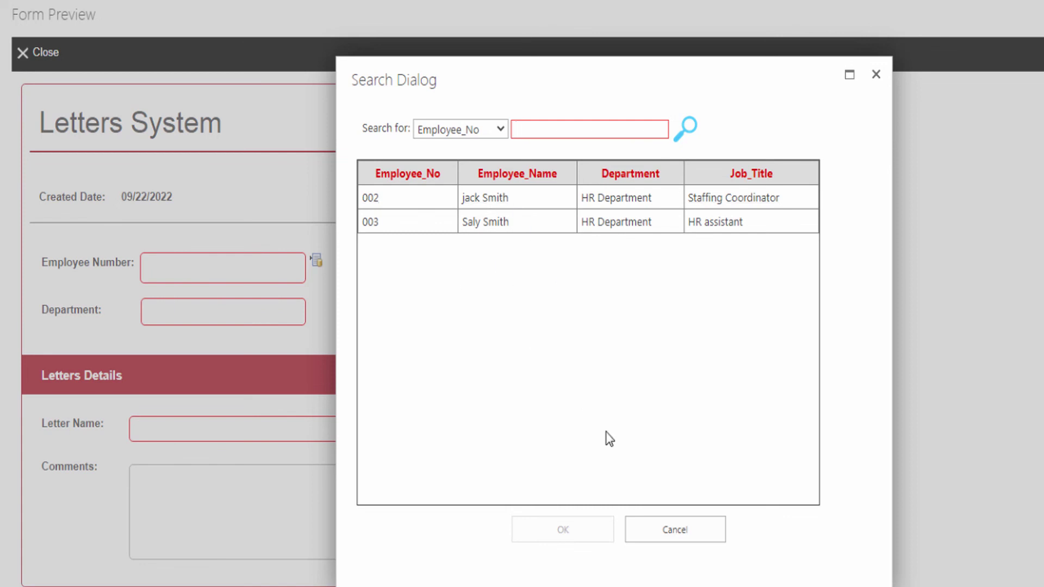
{"action": "left_click", "coordinate": [670, 533]}
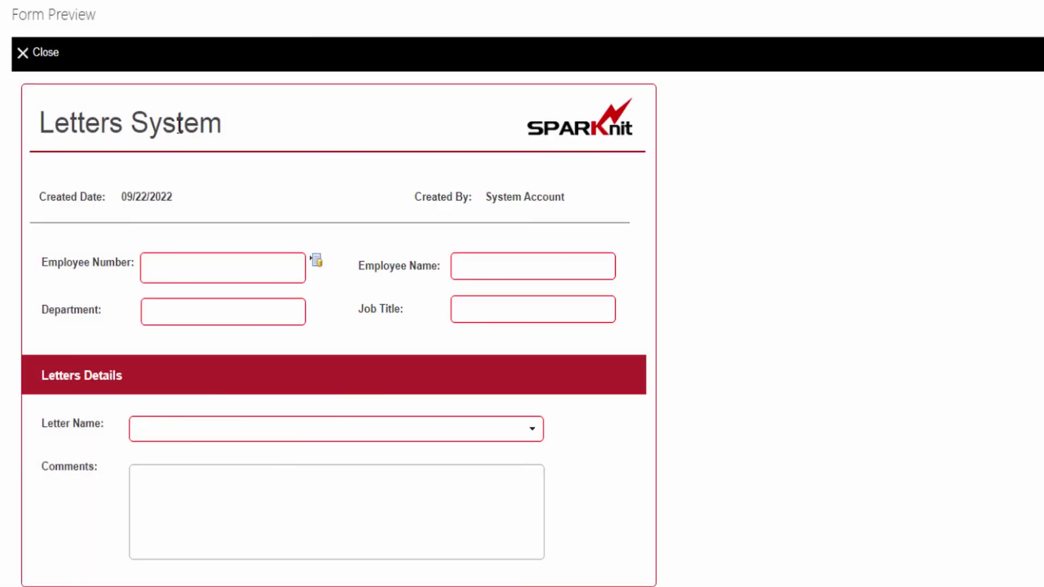
{"action": "left_click", "coordinate": [47, 55]}
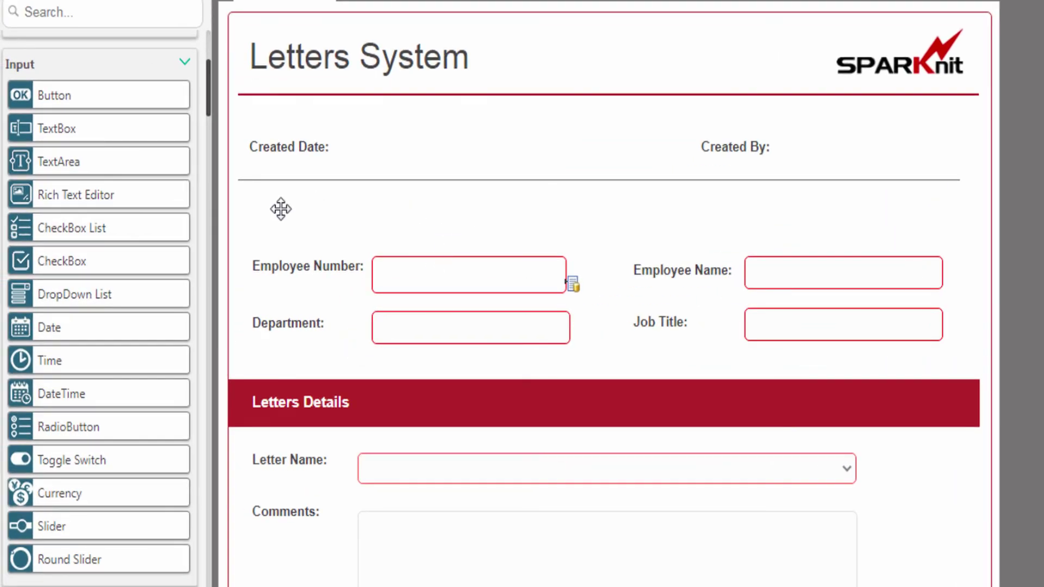
Place a DropDown List for the Filter By Department field above the Employee Number field
{"action": "left_click_drag", "start_coordinate": [177, 280], "coordinate": [468, 226]}
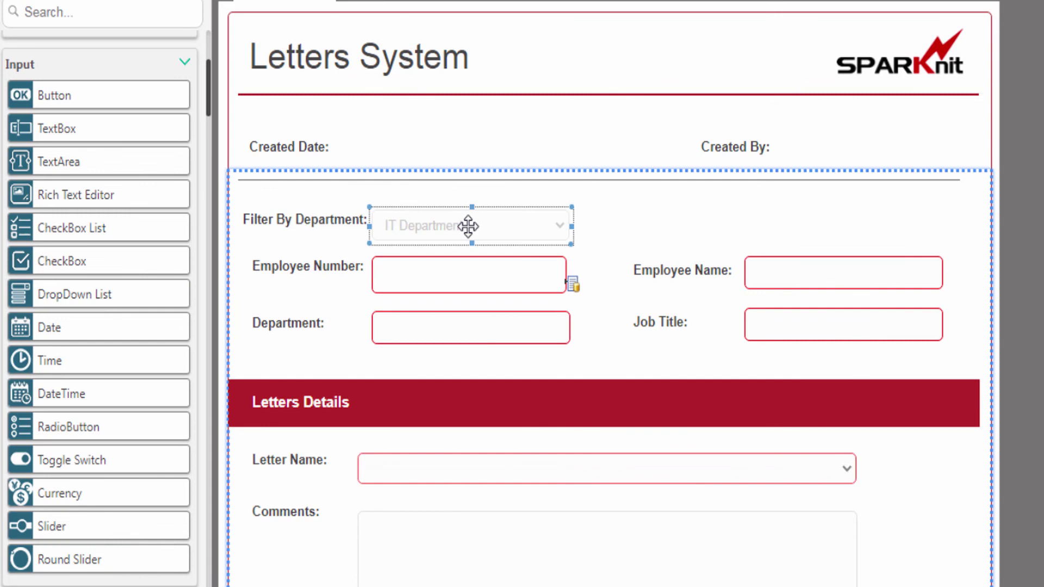
Set the Employee Number connector's Where condition to Department = '#Control(DDLDepartment)' using the DDLDepartment form control, and confirm the settings
{"action": "left_click", "coordinate": [459, 284]}
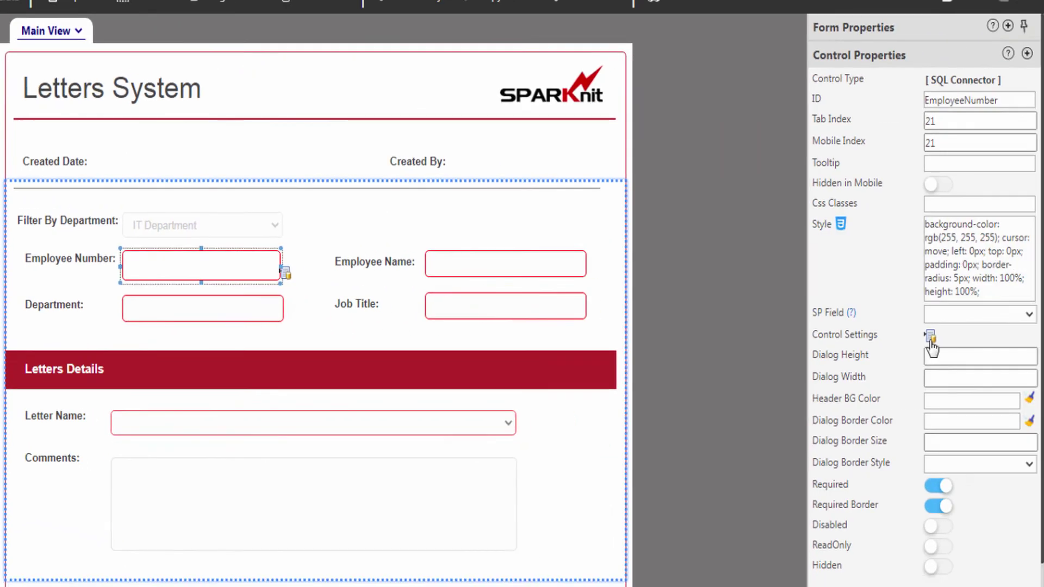
{"action": "left_click", "coordinate": [930, 337]}
{"action": "left_click", "coordinate": [366, 167]}
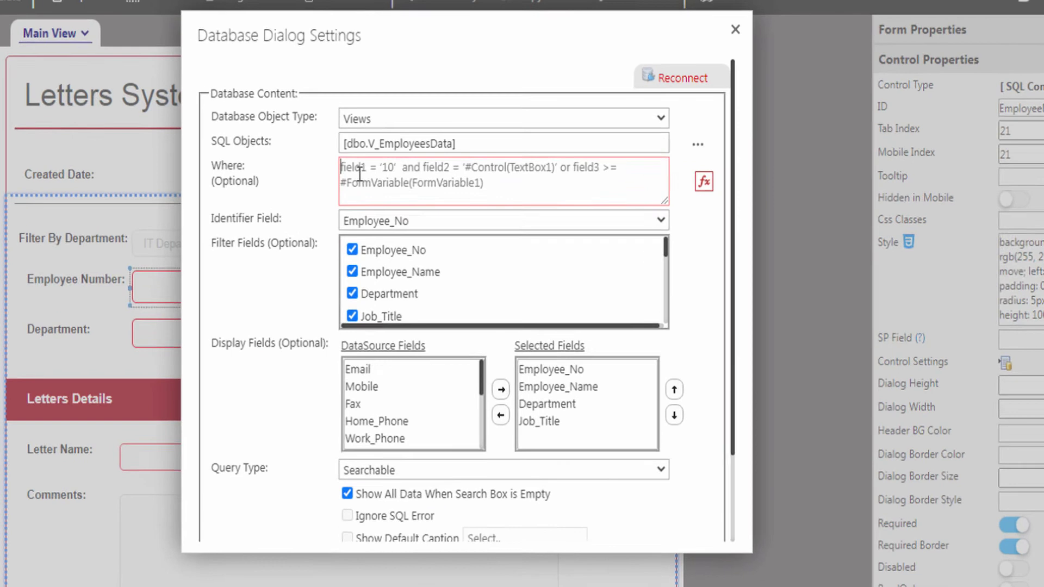
{"action": "type", "text": "Department = ''"}
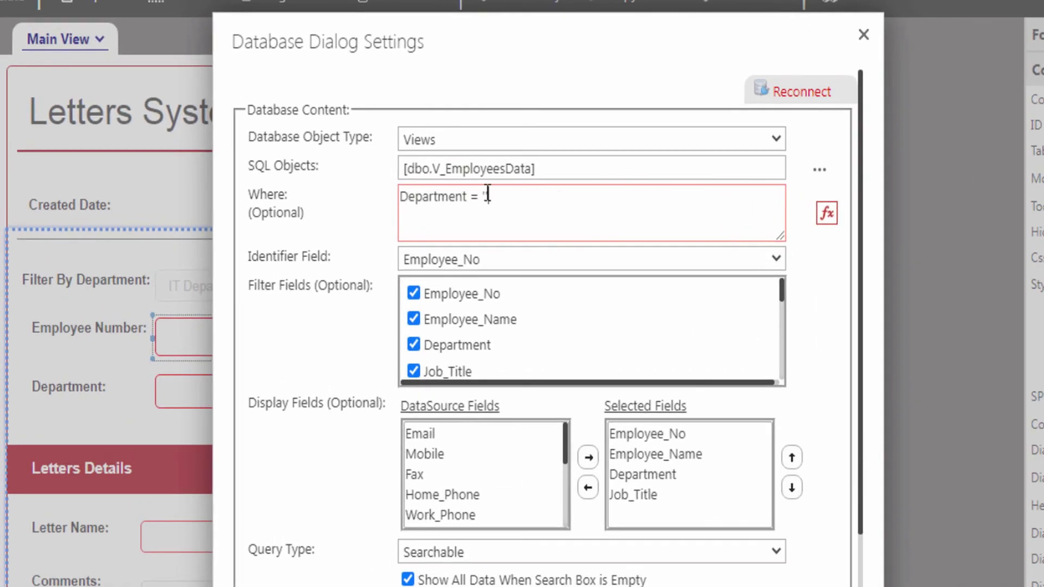
{"action": "left_click", "coordinate": [826, 214]}
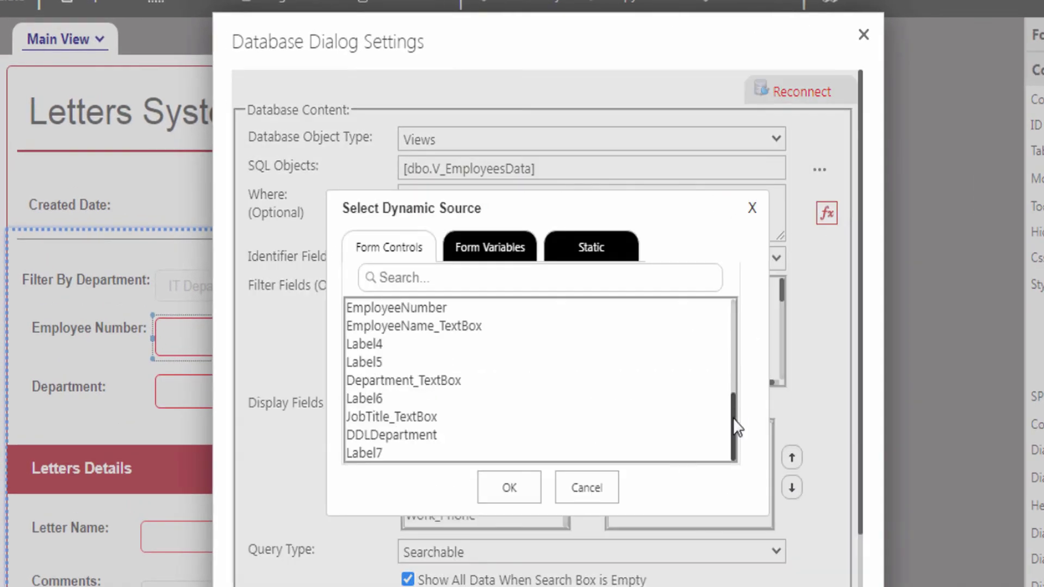
{"action": "left_click", "coordinate": [413, 435]}
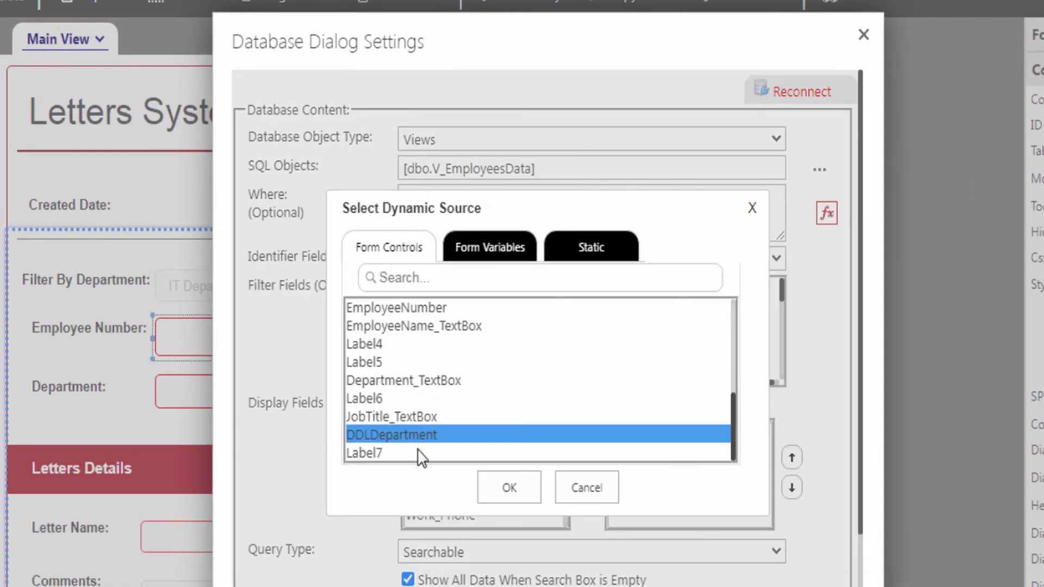
{"action": "left_click", "coordinate": [509, 486]}
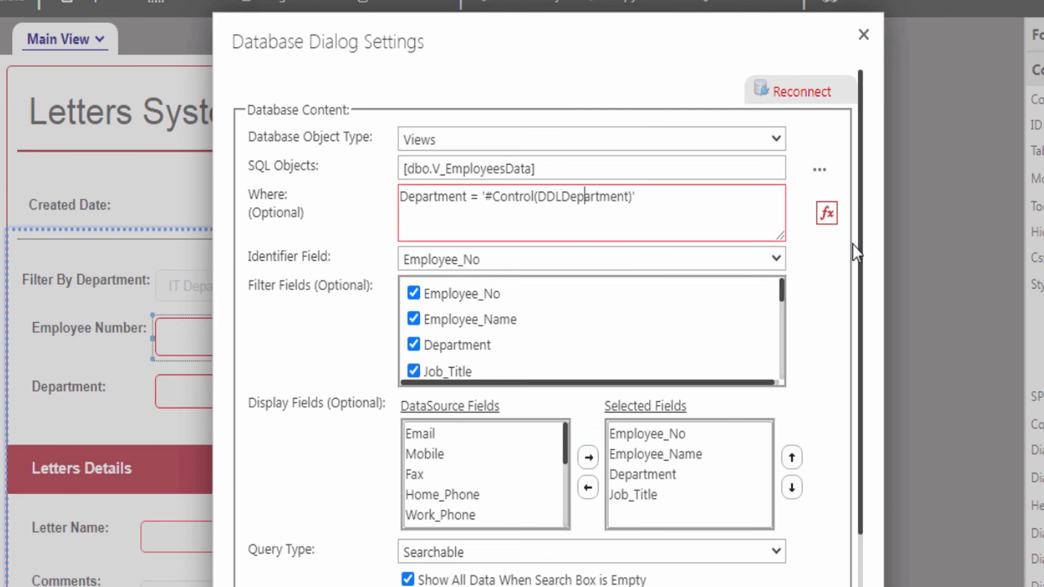
{"action": "scroll", "coordinate": [852, 243], "scroll_direction": "down", "scroll_amount": 3}
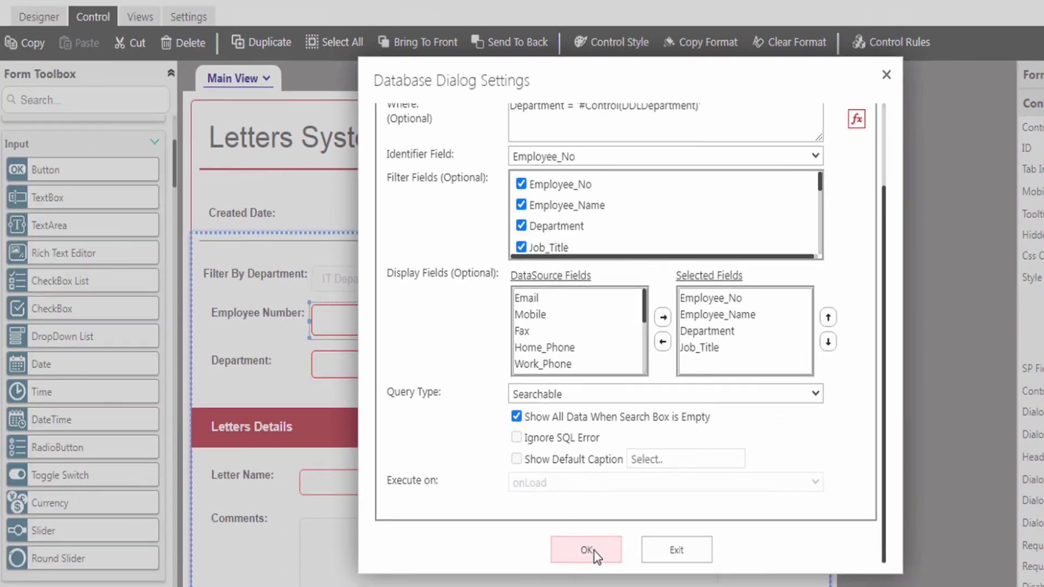
{"action": "left_click", "coordinate": [594, 550]}
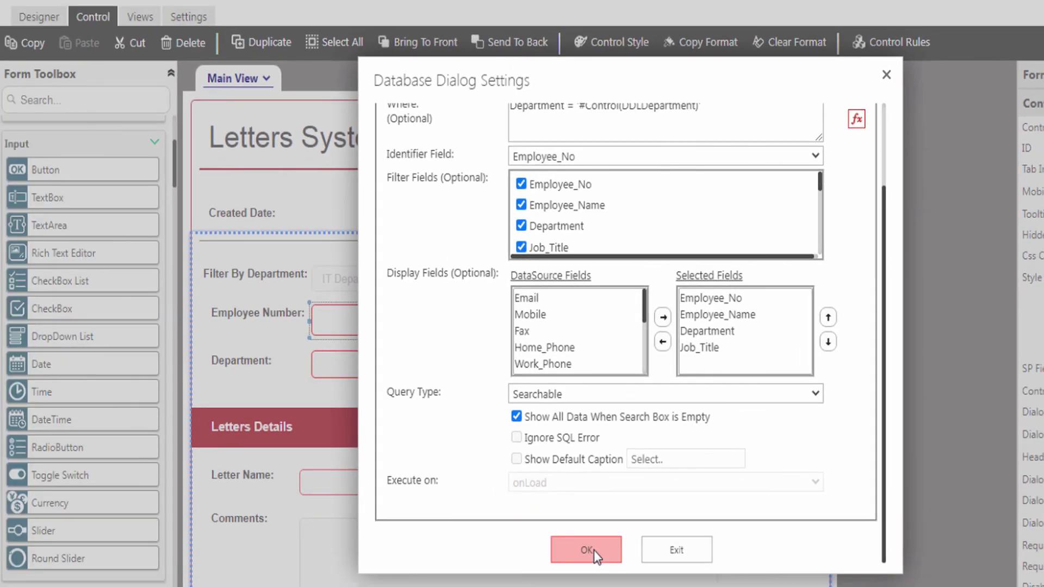
Preview the form with Filter By Department set to HR Department, view the records in the Employee Number search dialog, and dismiss it
{"action": "left_click", "coordinate": [28, 18]}
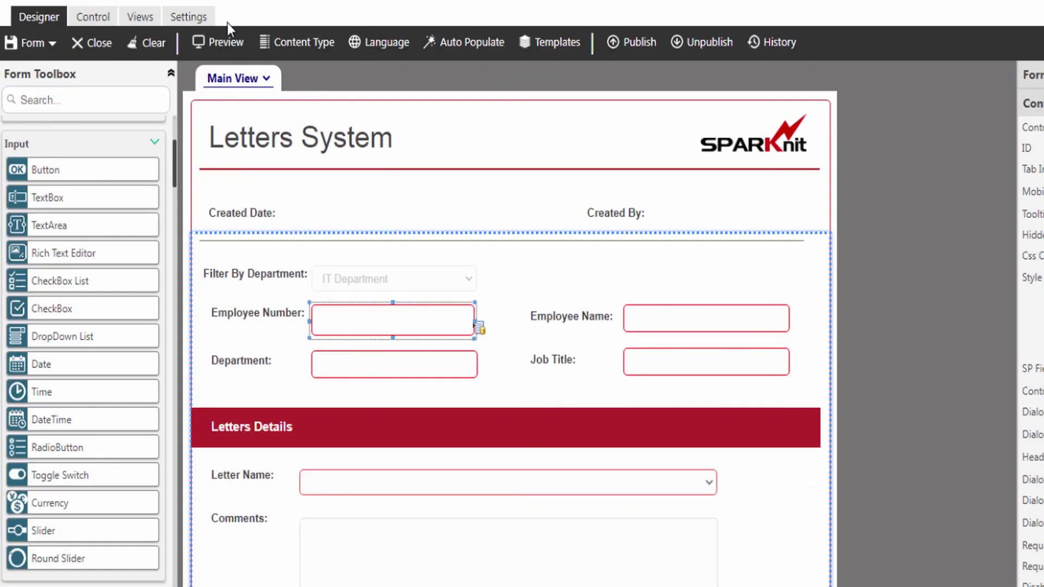
{"action": "left_click", "coordinate": [225, 43]}
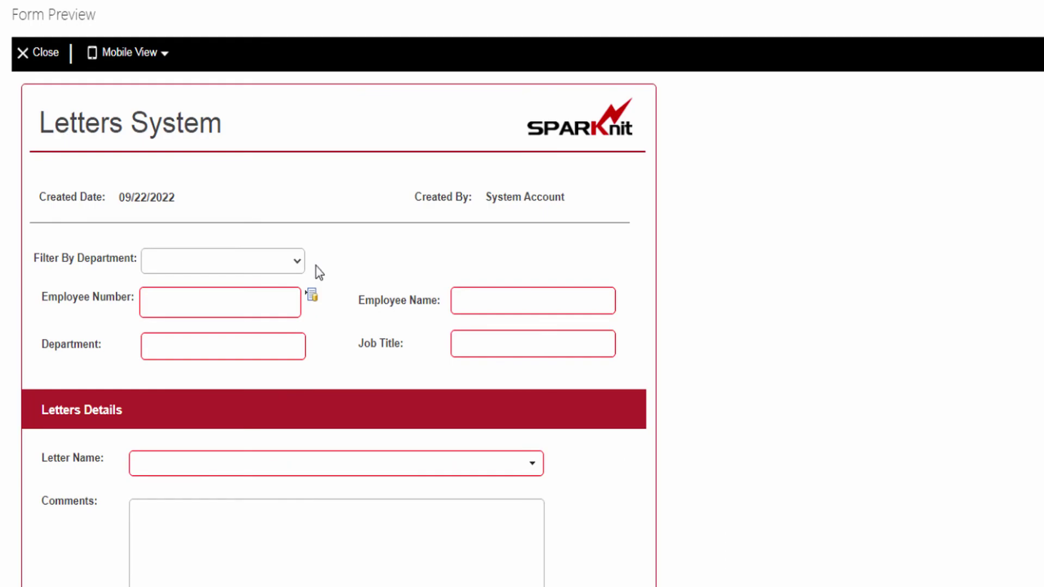
{"action": "left_click", "coordinate": [300, 262]}
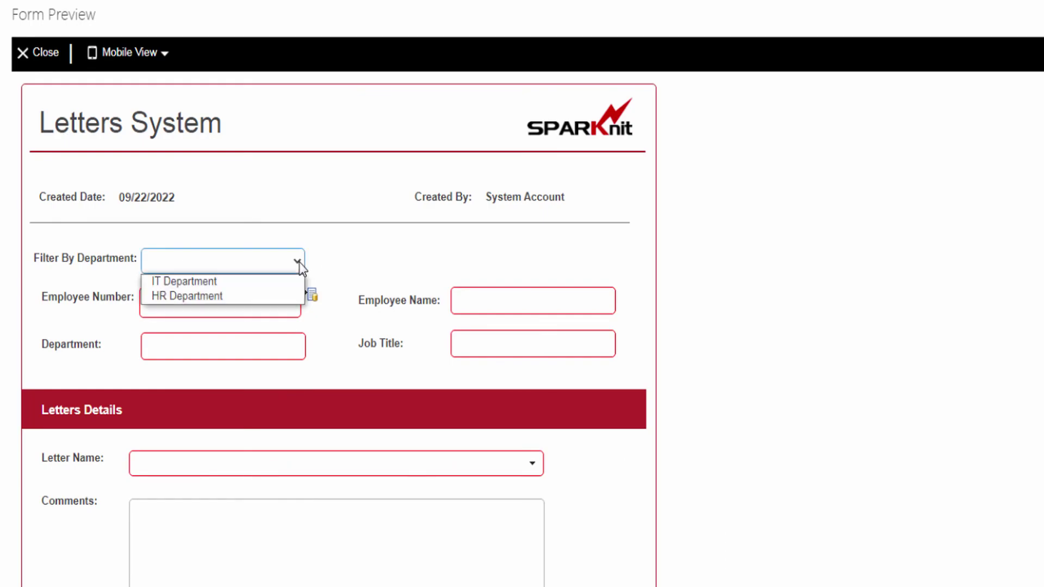
{"action": "left_click", "coordinate": [207, 295]}
{"action": "left_click", "coordinate": [312, 295]}
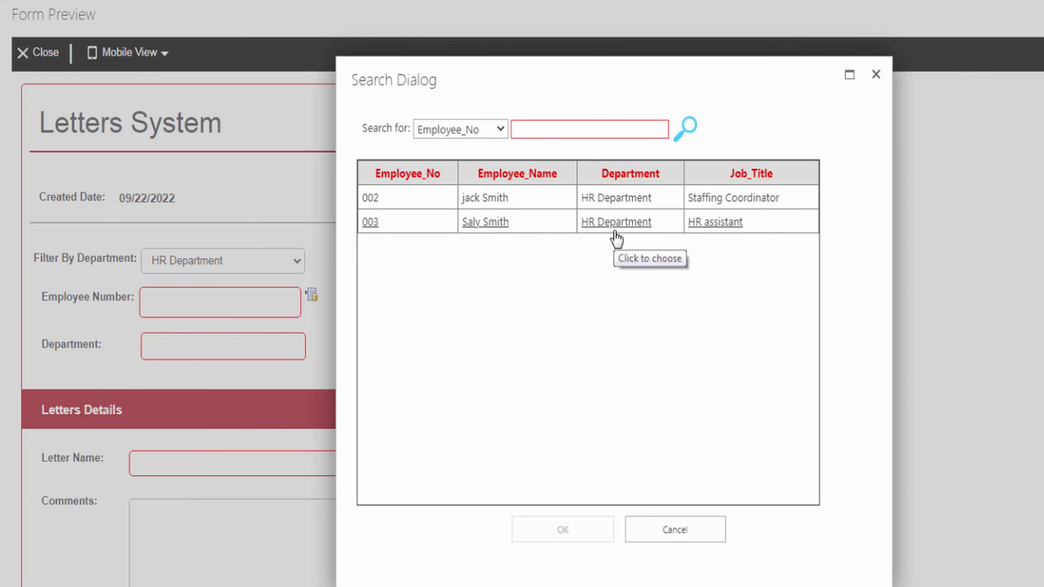
{"action": "left_click", "coordinate": [676, 530]}
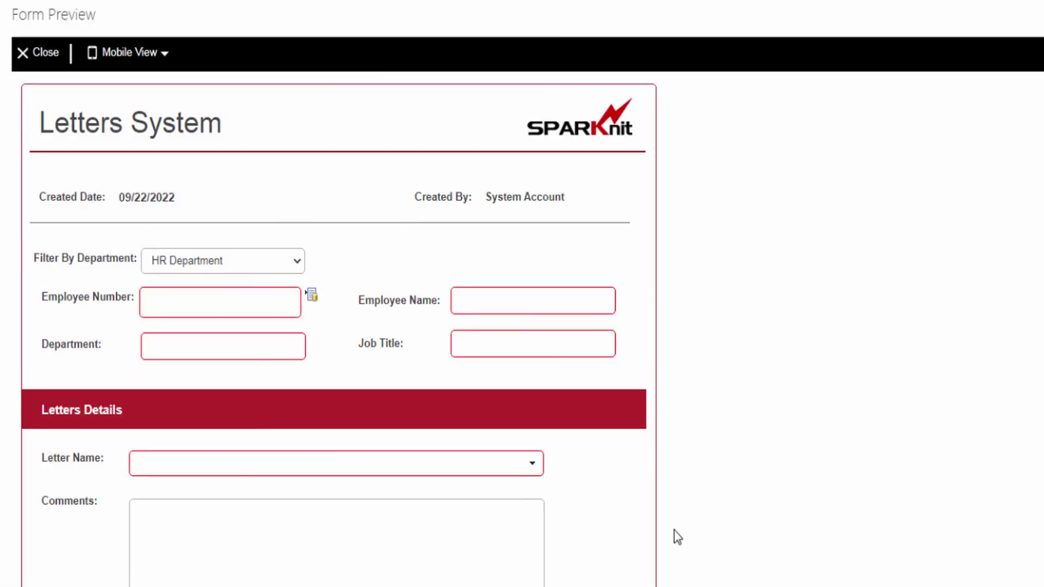
Test the IT Department filter in the preview by choosing the second employee offered for Employee Number, and close the preview
{"action": "left_click", "coordinate": [245, 266]}
{"action": "left_click", "coordinate": [210, 281]}
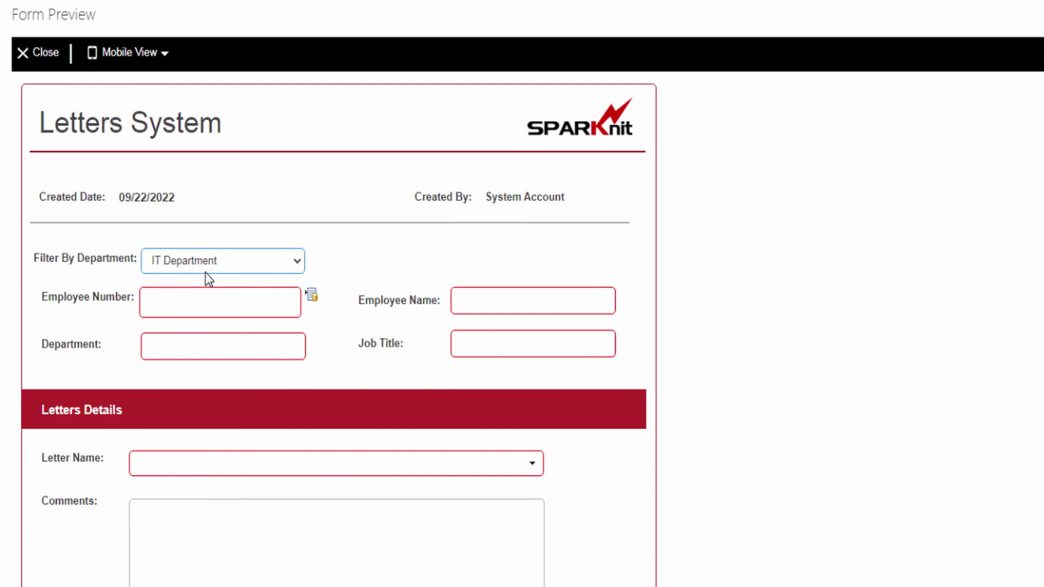
{"action": "left_click", "coordinate": [312, 296]}
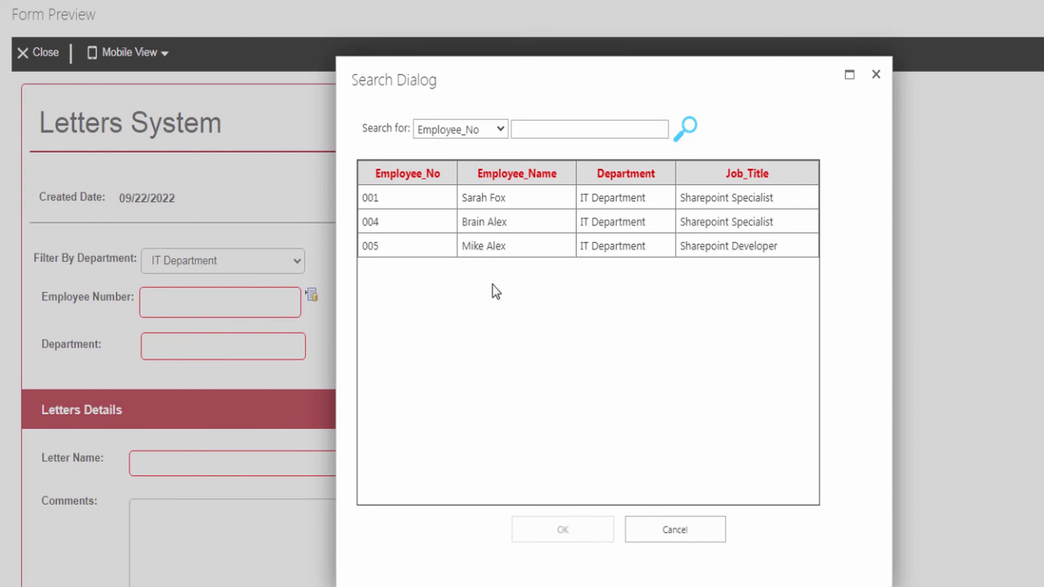
{"action": "left_click", "coordinate": [410, 228]}
{"action": "left_click", "coordinate": [560, 535]}
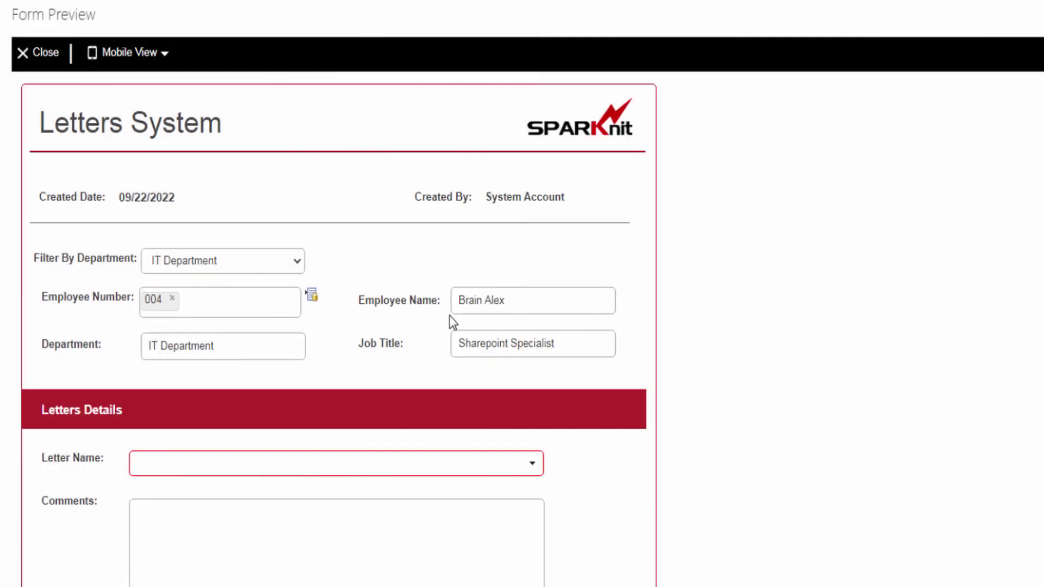
{"action": "left_click", "coordinate": [42, 55]}
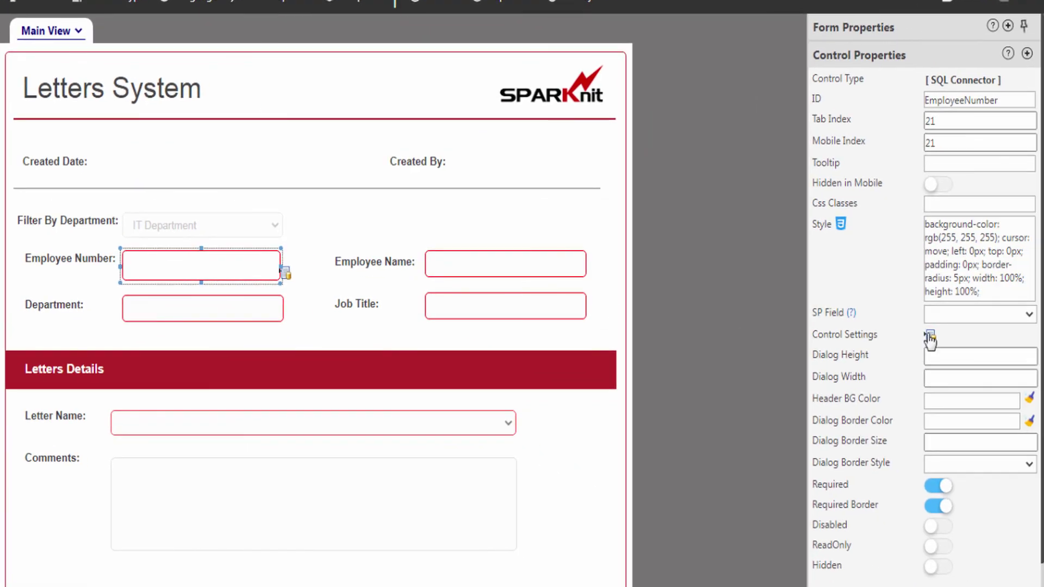
Enter Department = '#Control(DDLDepartment)' as the Employee Number connector's Where condition, using the DDLDepartment form control as the dynamic source
{"action": "left_click", "coordinate": [930, 337]}
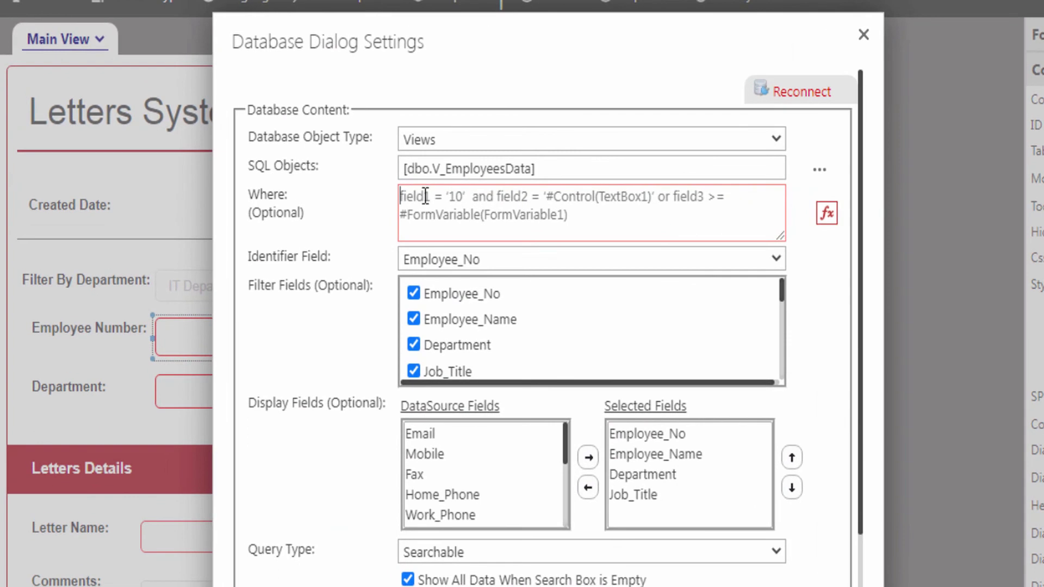
{"action": "type", "text": "Department"}
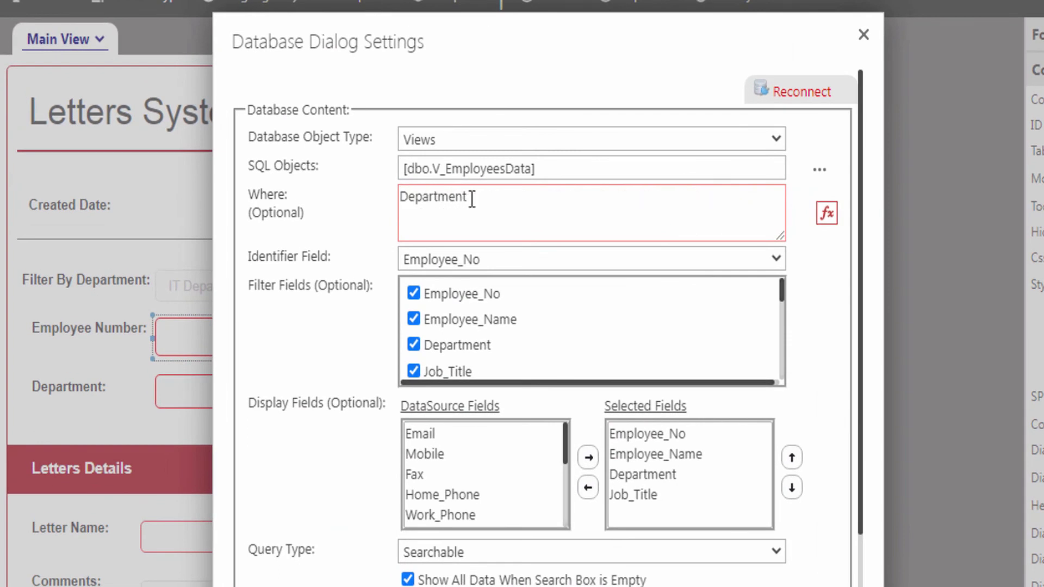
{"action": "type", "text": " = ''"}
{"action": "left_click", "coordinate": [825, 214]}
{"action": "left_click_drag", "start_coordinate": [741, 337], "coordinate": [742, 467]}
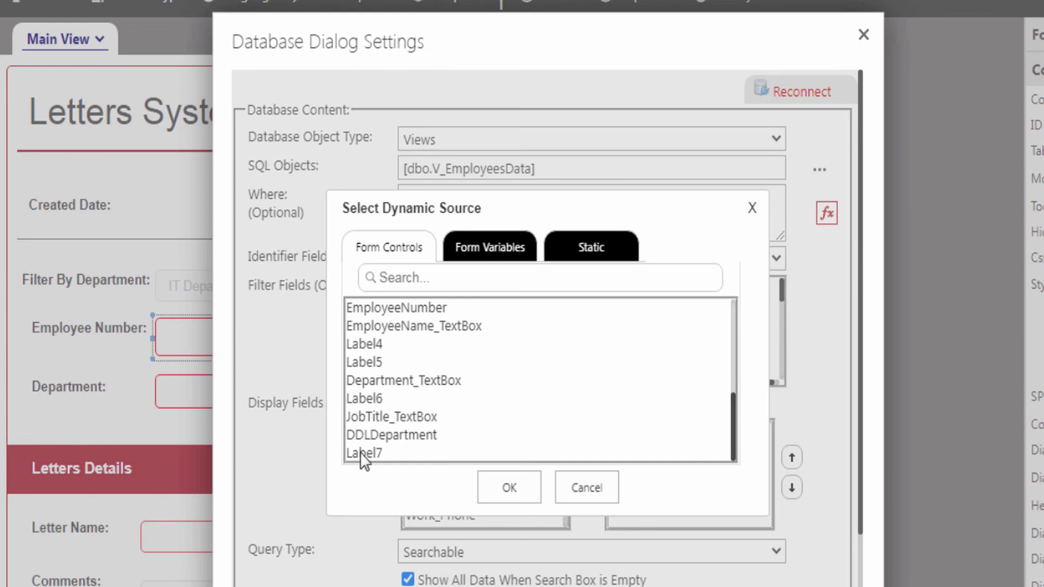
{"action": "left_click", "coordinate": [361, 435]}
{"action": "left_click", "coordinate": [509, 487]}
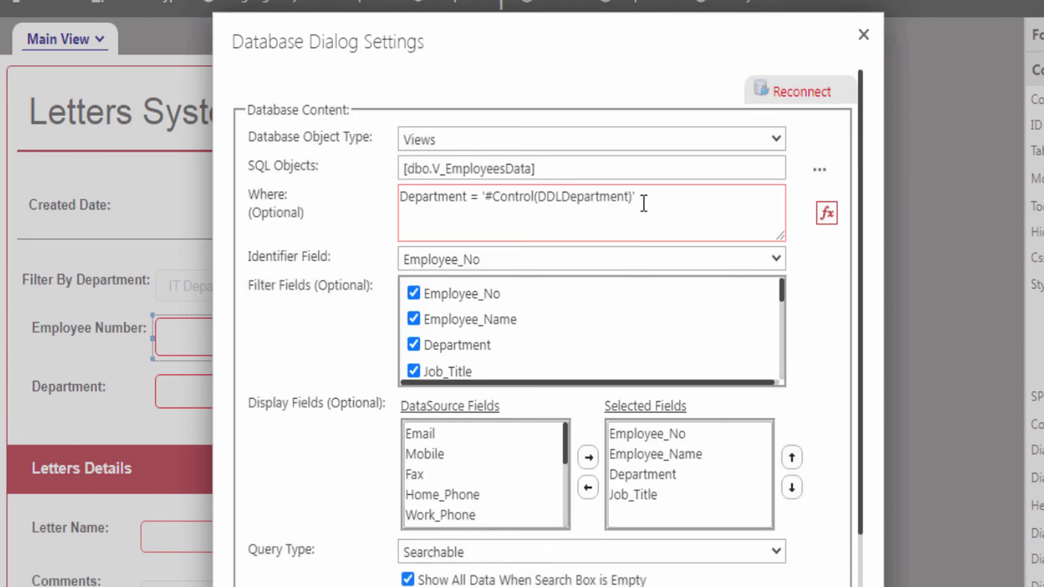
Extend the Where condition with AND Employee_Name LIKE and a % wildcard pattern for names ending in the employees' shared surname, and confirm the settings
{"action": "type", "text": "AND"}
{"action": "type", "text": "Employee_Name LIKE '%Alex'"}
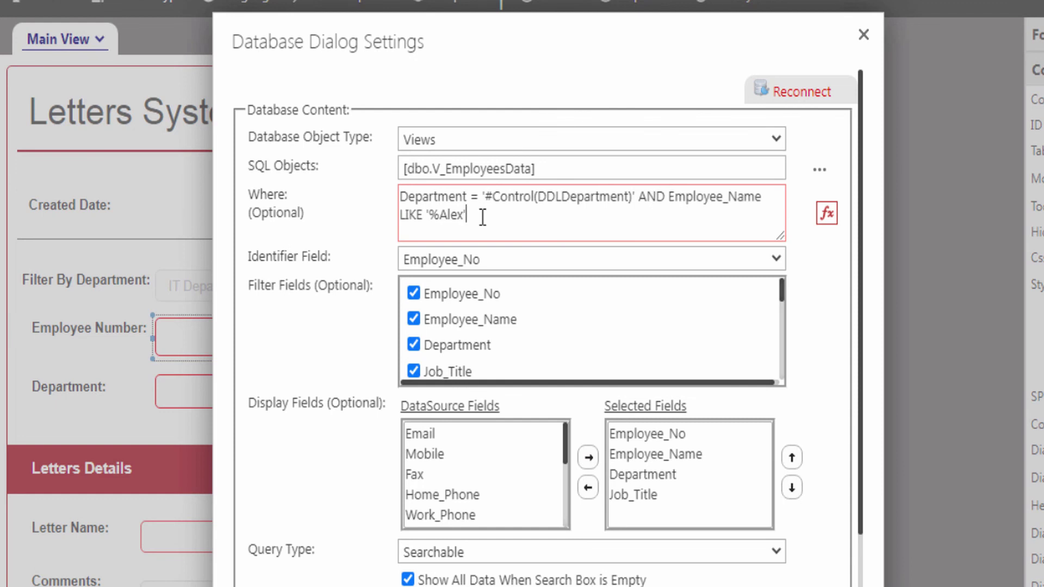
{"action": "scroll", "coordinate": [788, 380], "scroll_direction": "down", "scroll_amount": 3}
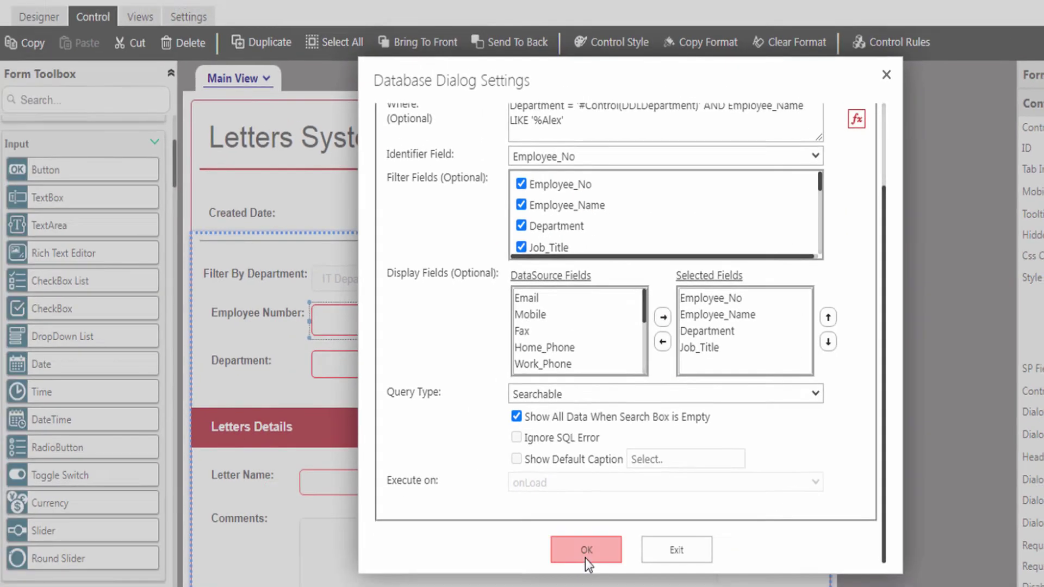
{"action": "left_click", "coordinate": [585, 558]}
Preview the form with Filter By Department set to IT Department and view the records in the Employee Number search dialog
{"action": "left_click", "coordinate": [43, 18]}
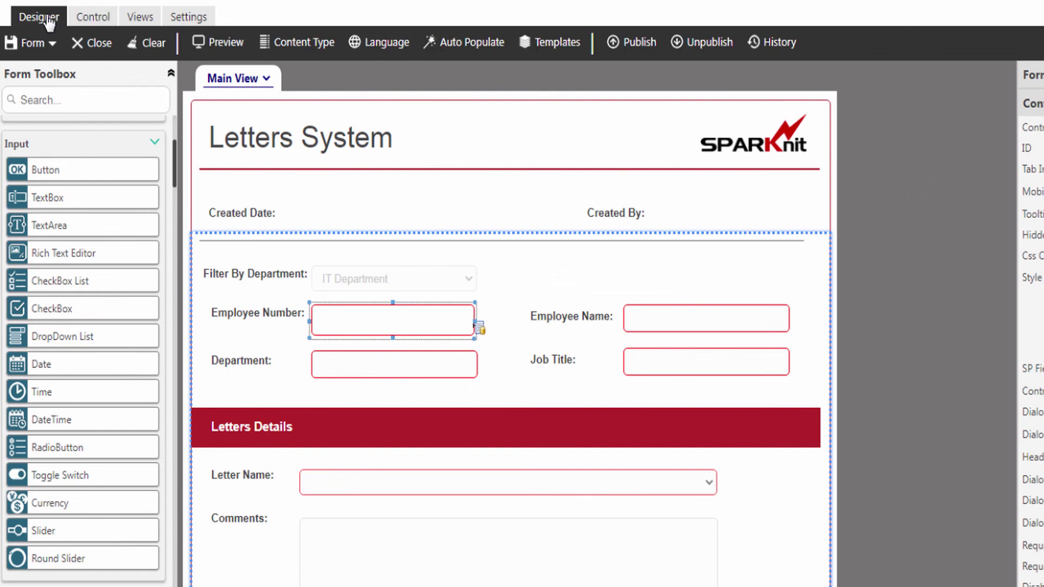
{"action": "left_click", "coordinate": [229, 42]}
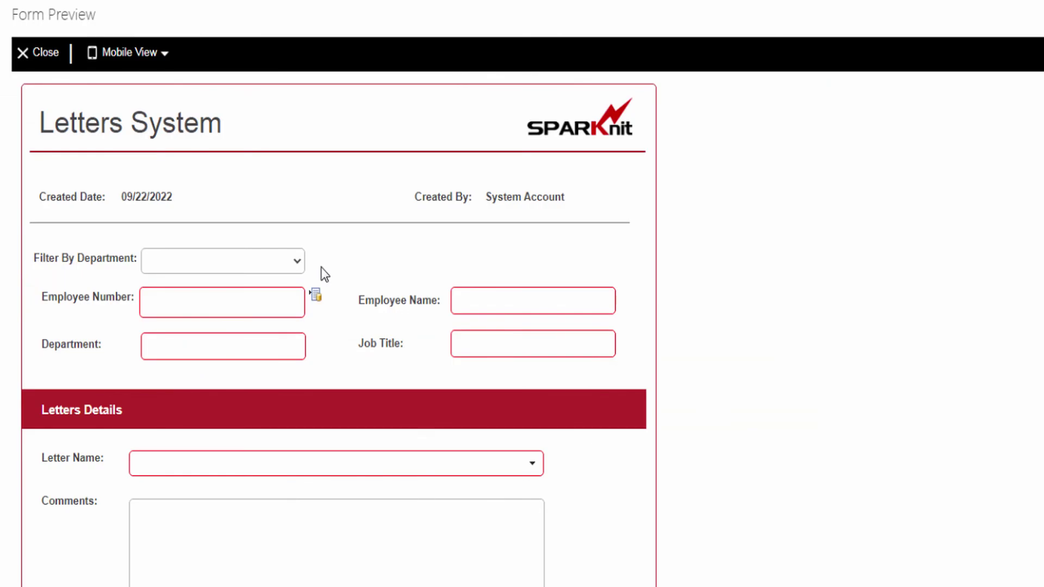
{"action": "left_click", "coordinate": [296, 263]}
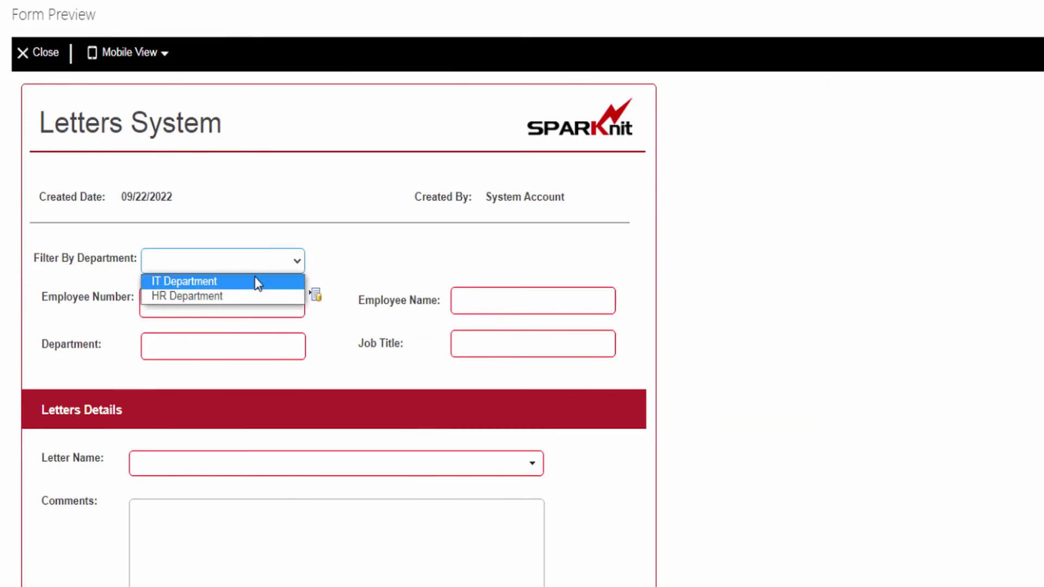
{"action": "left_click", "coordinate": [254, 281]}
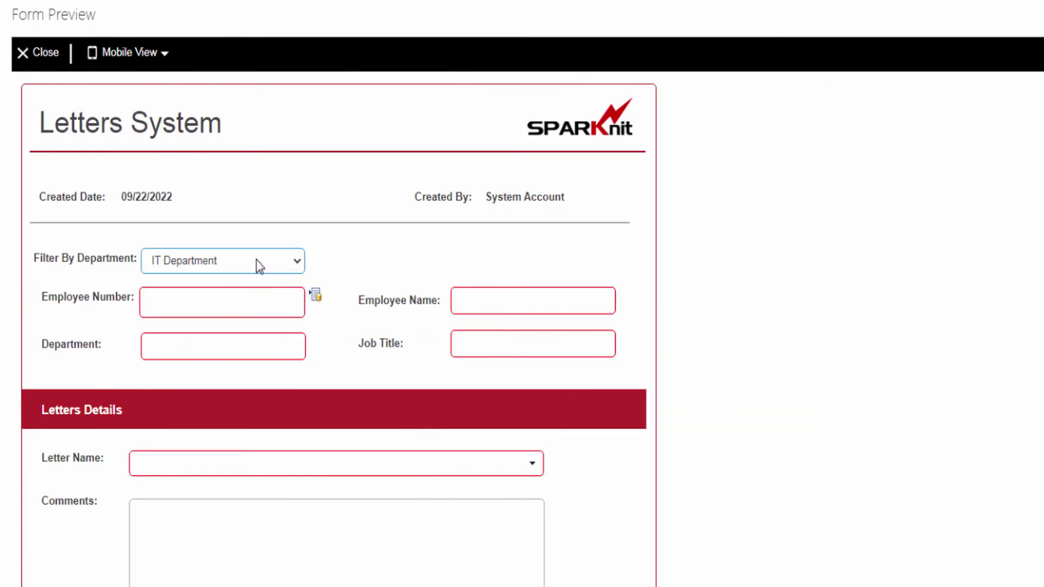
{"action": "left_click", "coordinate": [315, 296]}
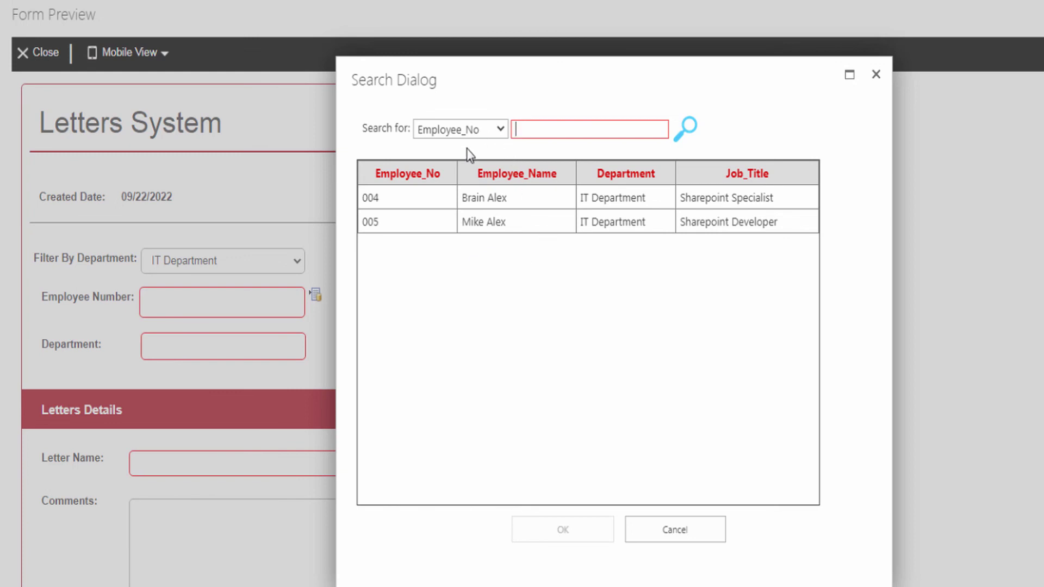
Check the dialog's searchable fields, and choose the second listed employee to fill in the employee details
{"action": "left_click", "coordinate": [474, 131]}
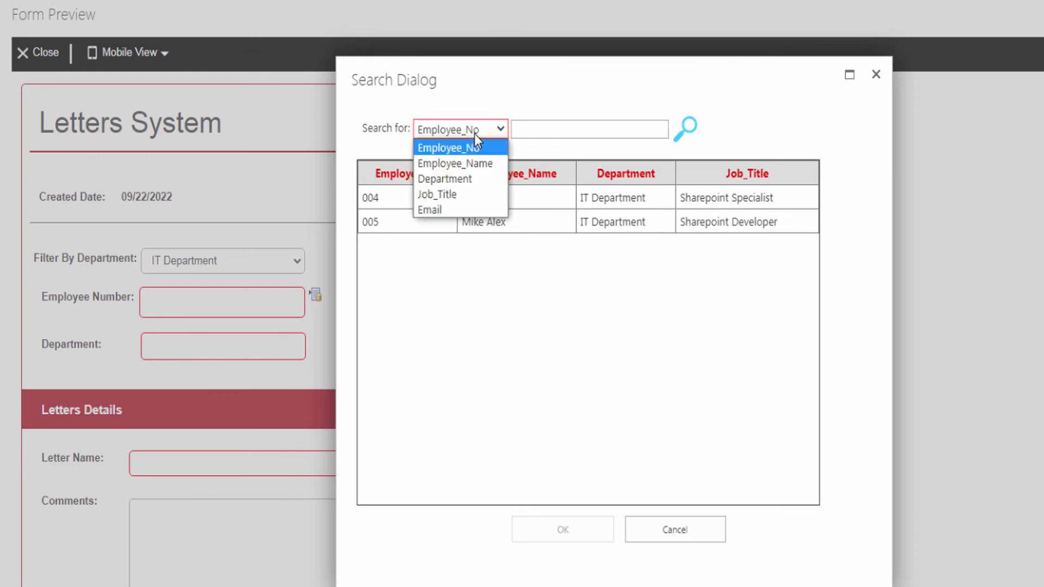
{"action": "left_click", "coordinate": [486, 247]}
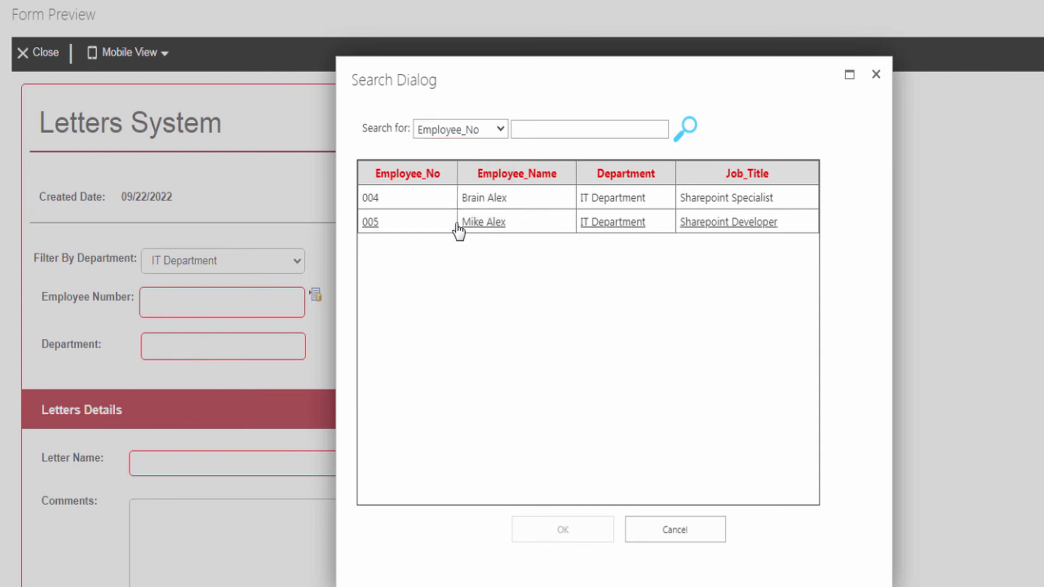
{"action": "left_click", "coordinate": [386, 230]}
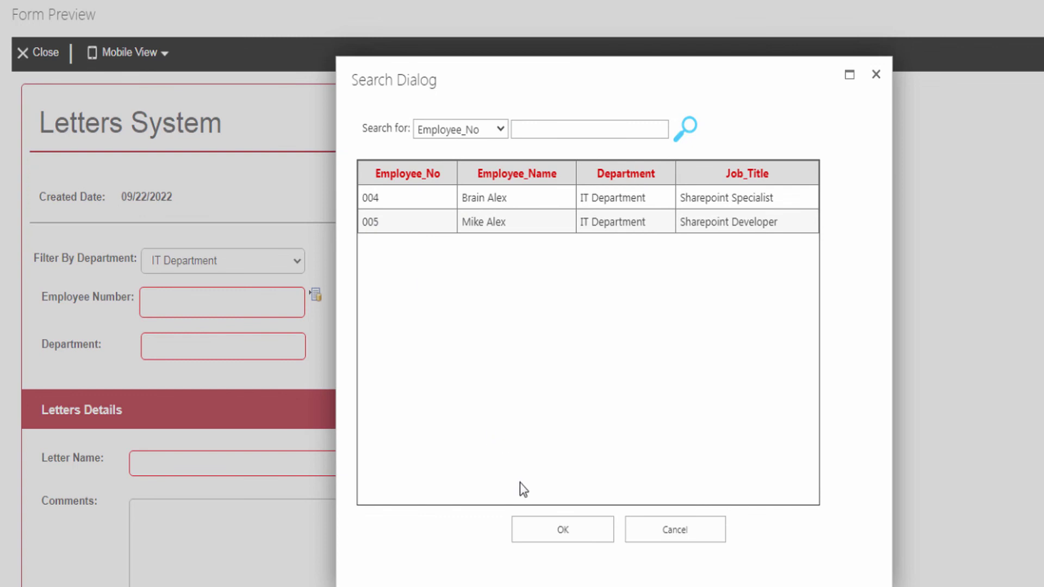
{"action": "left_click", "coordinate": [552, 535]}
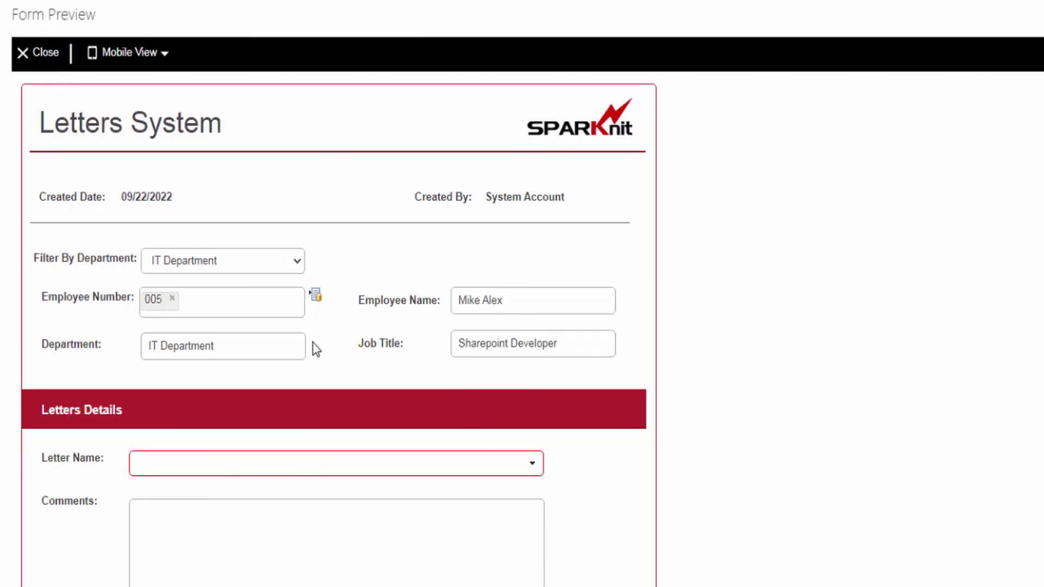